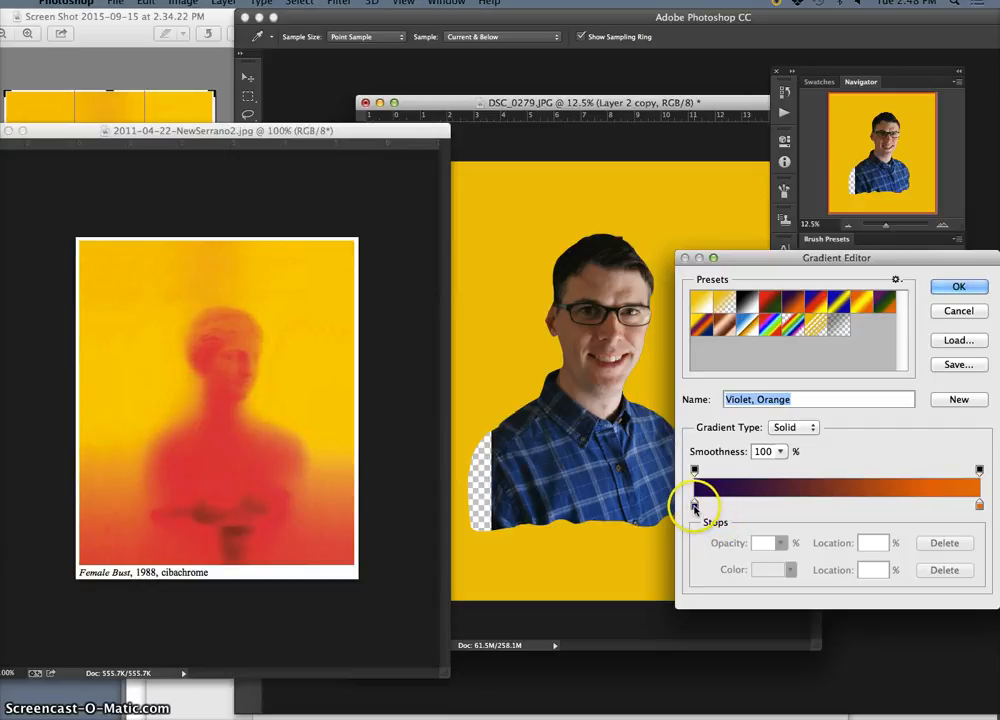
- Recolour the gradient with yellow at the start, orange at about 73% and red at the end, sampled from the bust reference
left_click(694, 504)
left_click_drag(327, 356, 263, 249)
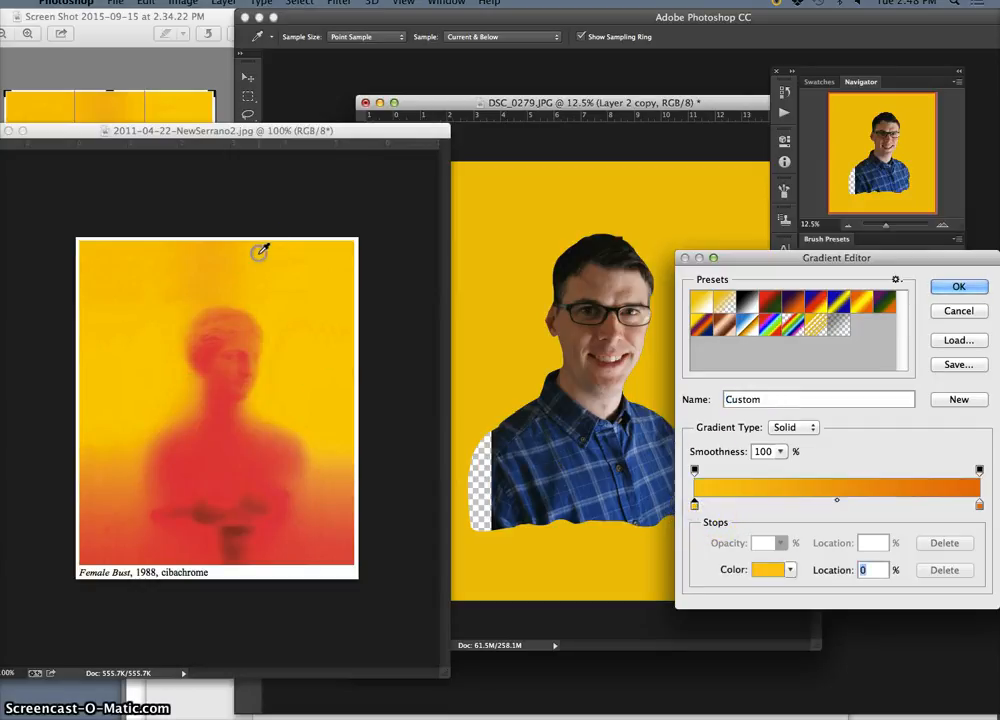
left_click(820, 503)
left_click_drag(301, 431, 330, 470)
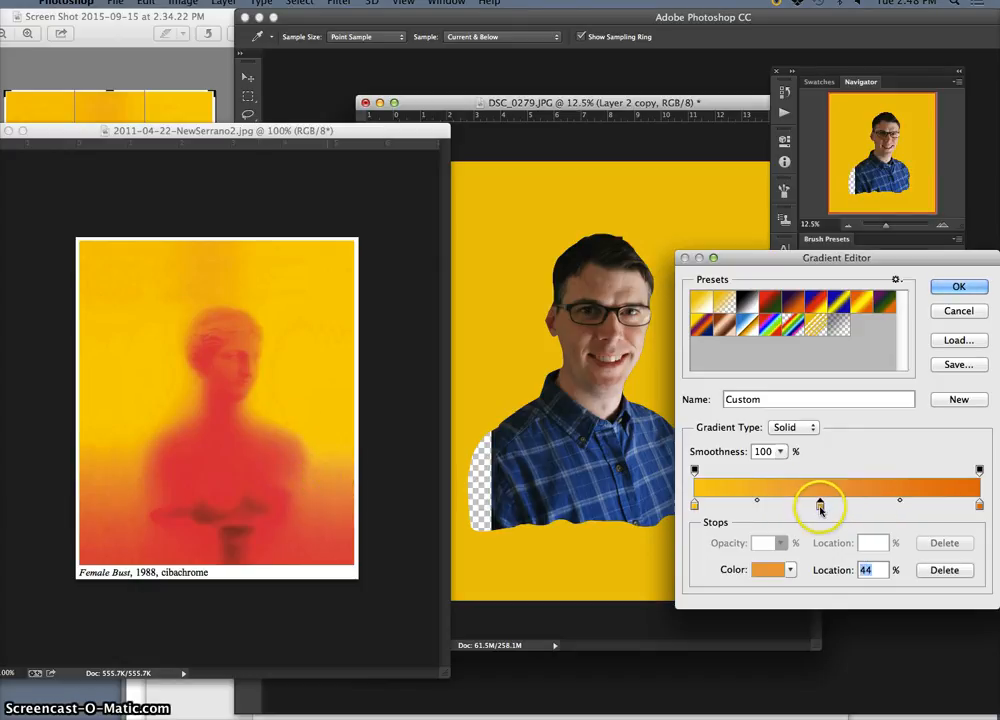
left_click_drag(820, 506, 886, 509)
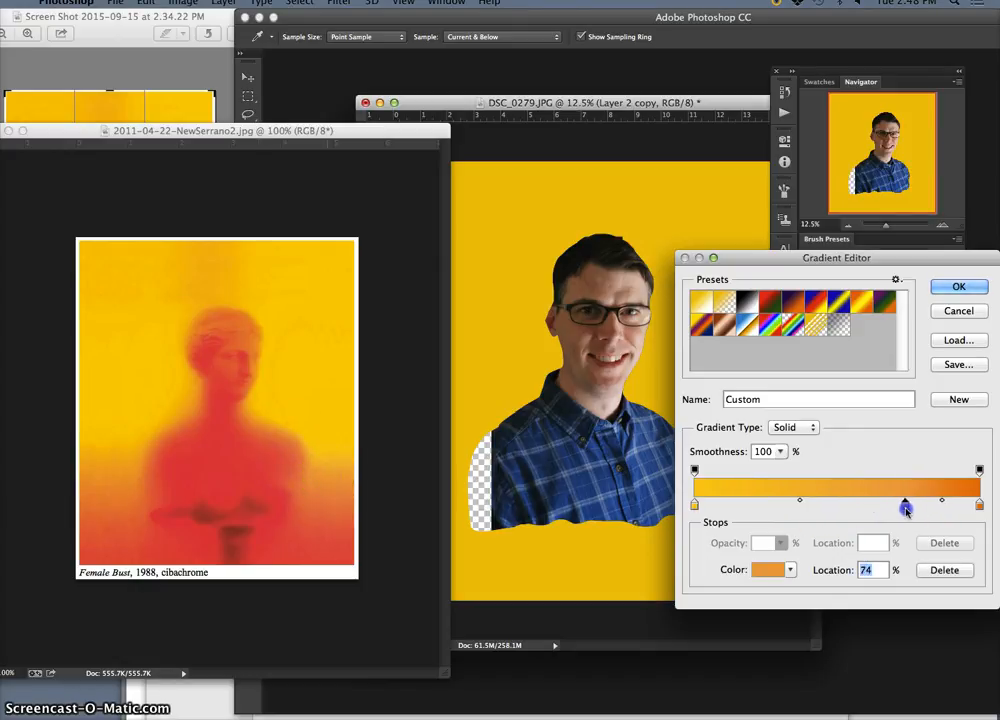
left_click(979, 505)
left_click_drag(322, 545, 314, 558)
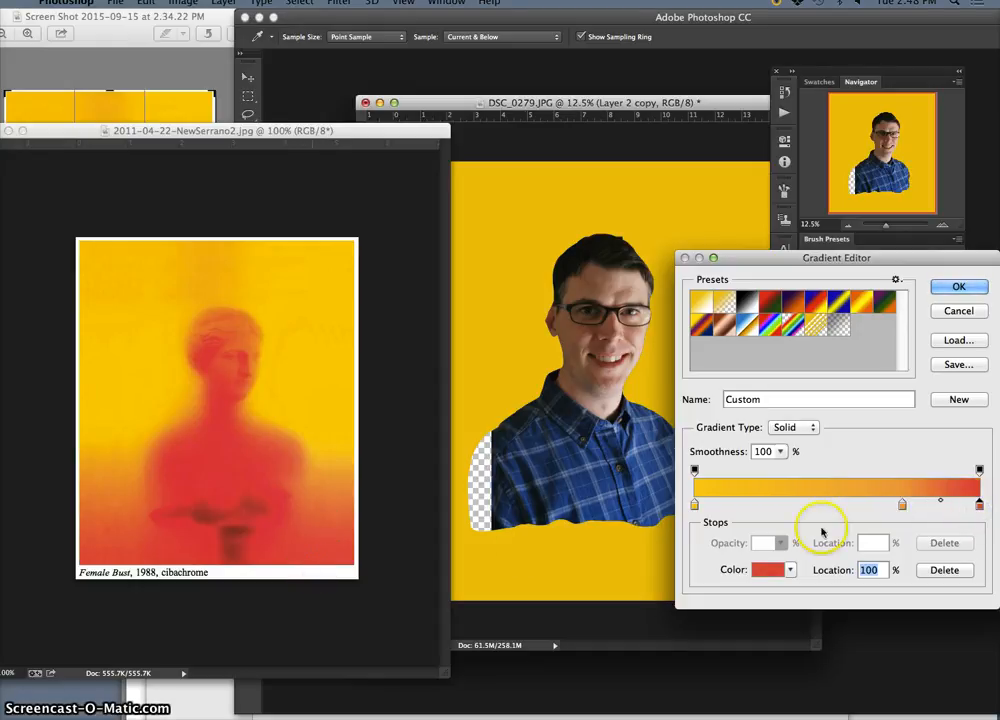
- Move the orange stop to about 62% and add a red-orange stop at 77%, sampled from the reference image's lower background
left_click(902, 506)
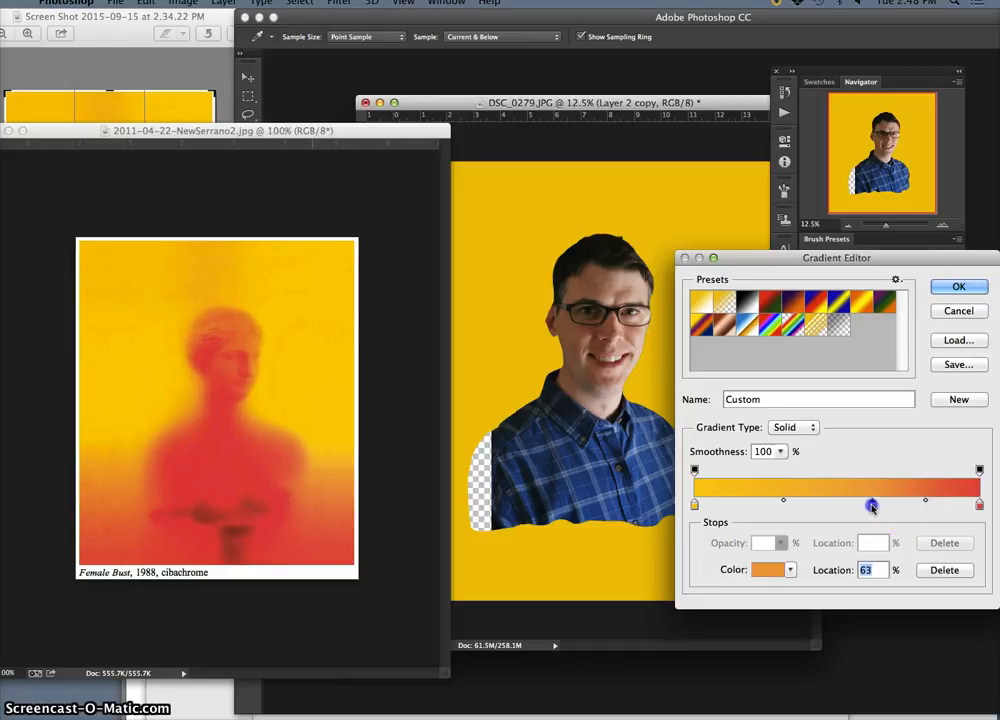
left_click(915, 506)
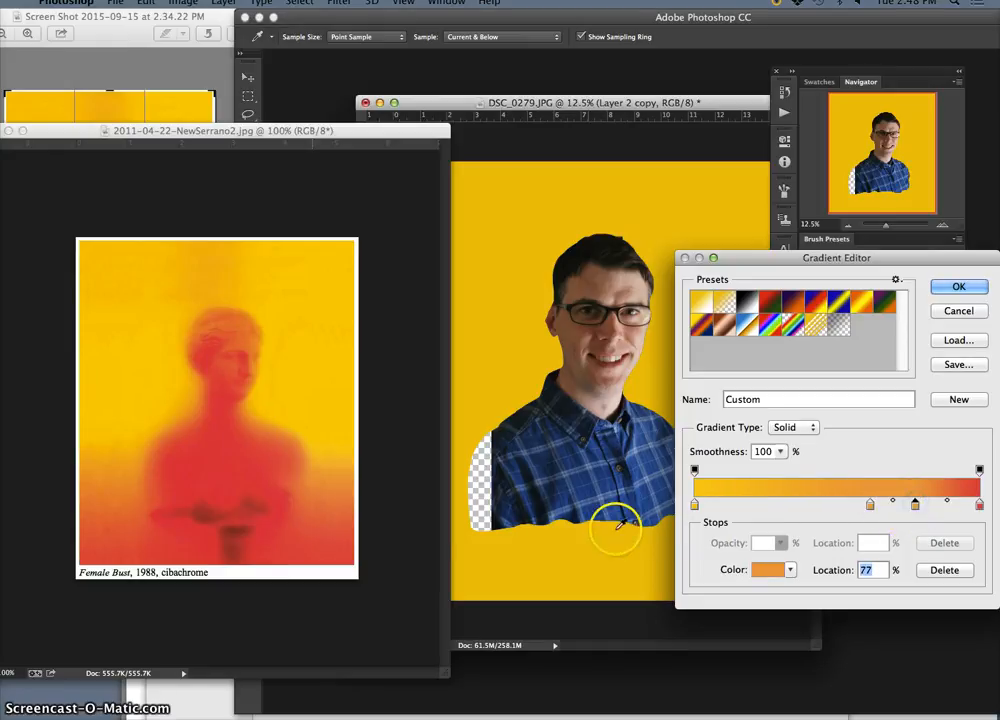
left_click(348, 507)
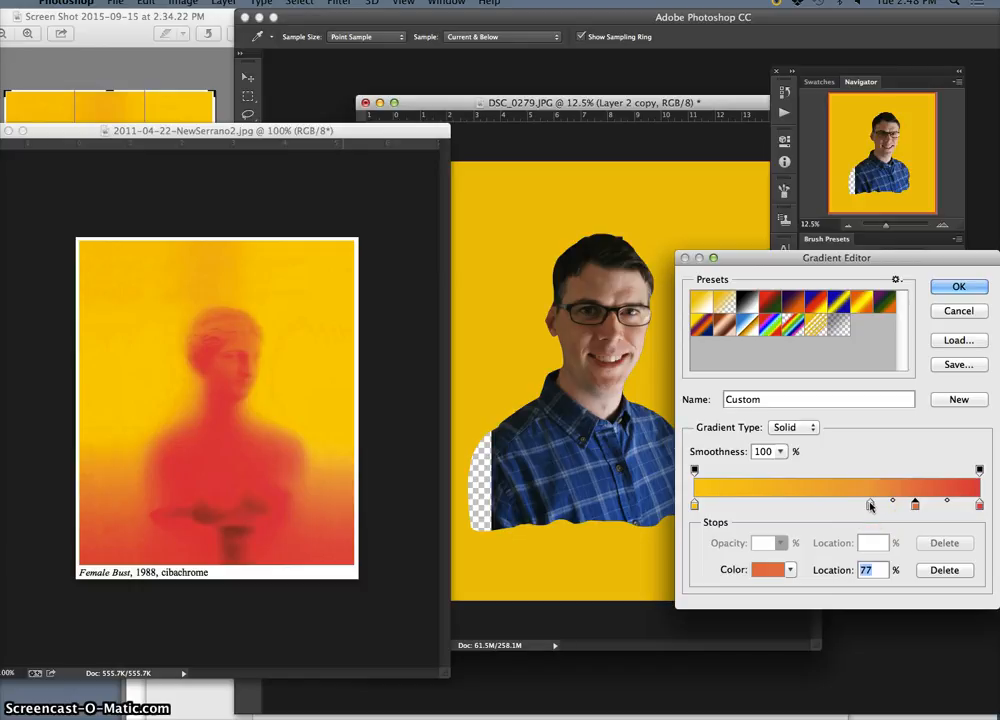
- Add a gradient stop at 21% and colour it with the yellow sampled from the reference image's background
left_click(727, 486)
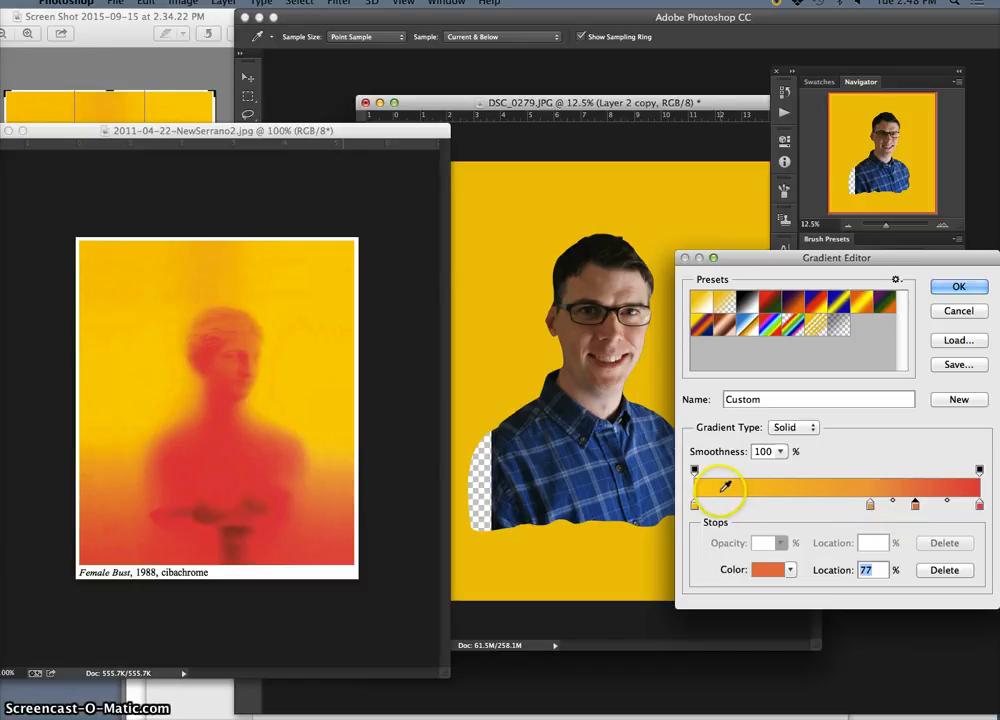
left_click(697, 503)
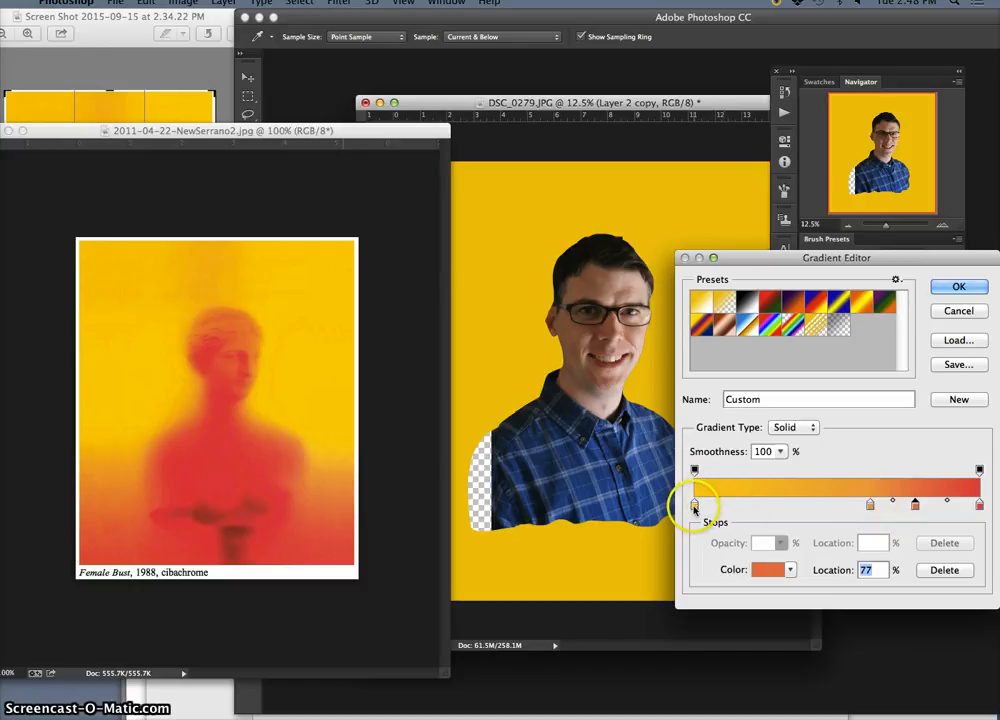
left_click_drag(743, 506, 754, 506)
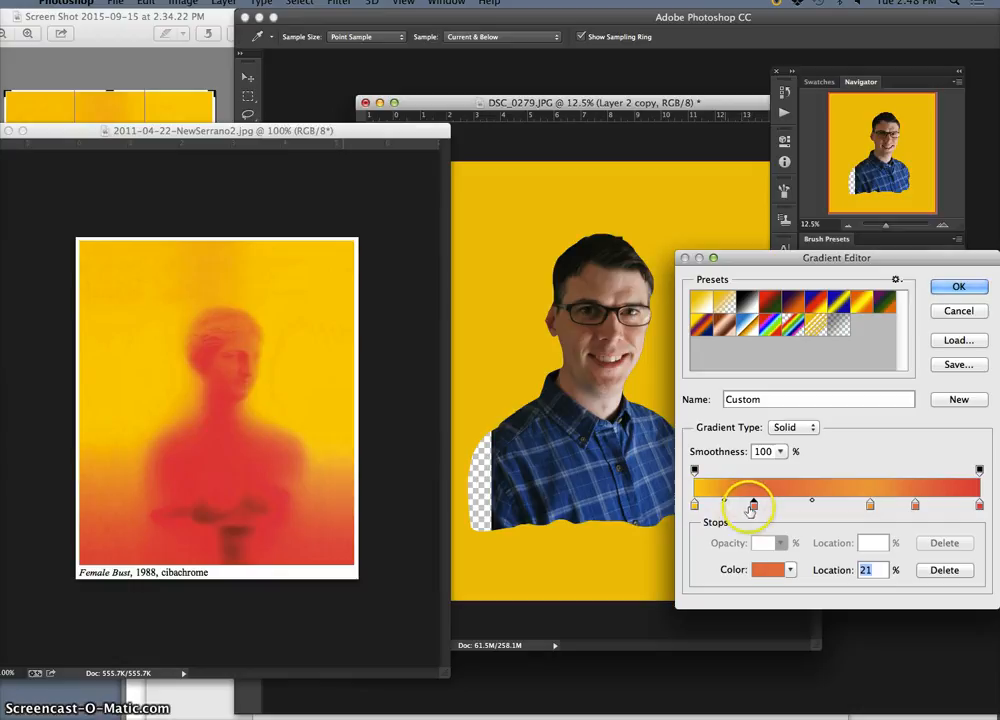
left_click(332, 348)
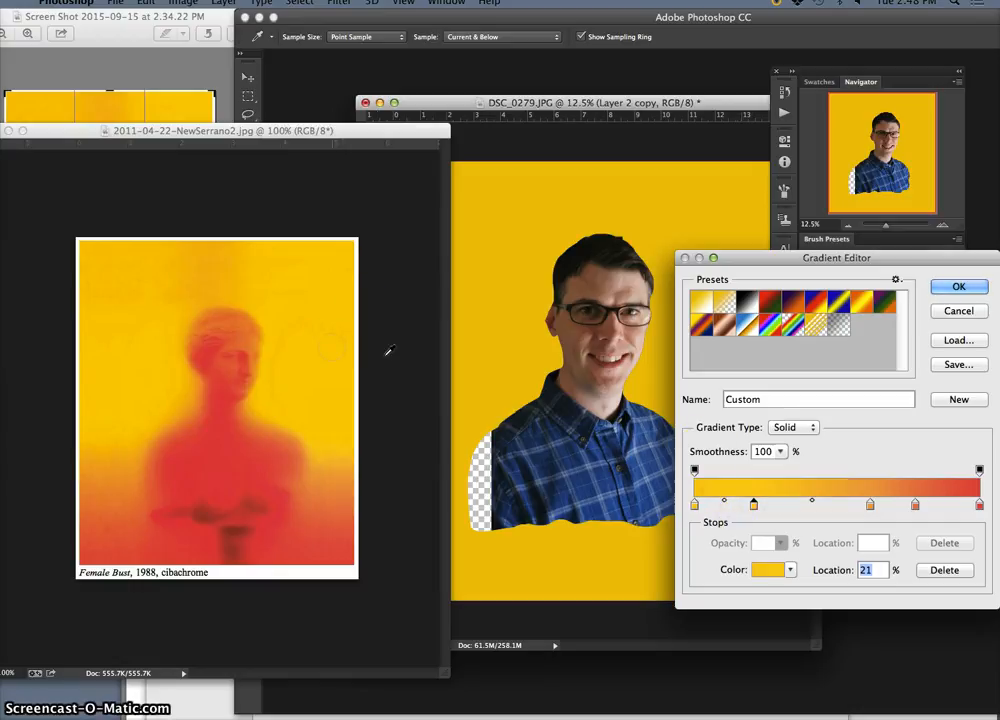
- Fine-tune the 21% stop to a slightly lighter yellow in the Color Picker and accept the custom gradient
double_click(754, 504)
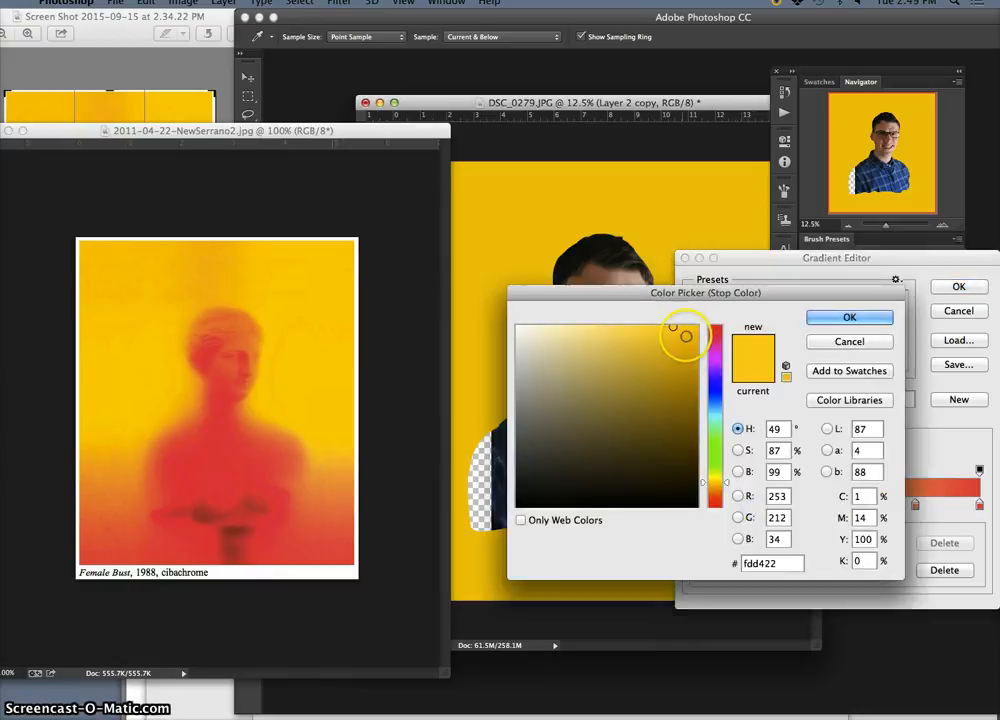
mouse_move(686, 336)
left_mouse_down()
mouse_move(691, 325)
mouse_move(652, 323)
left_mouse_up()
left_click(849, 317)
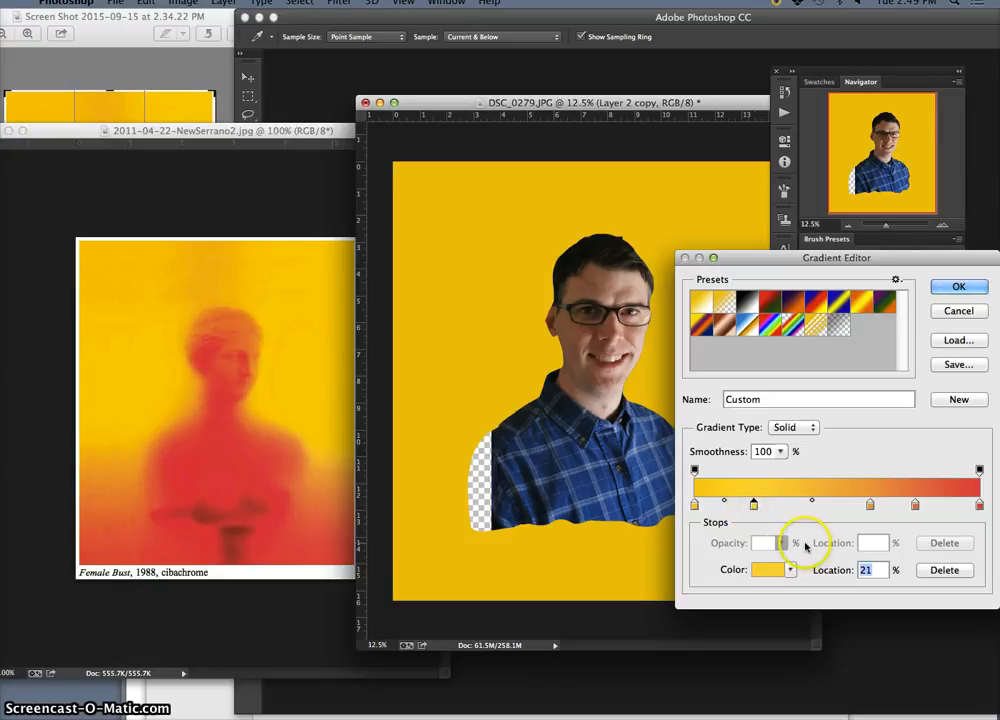
double_click(755, 508)
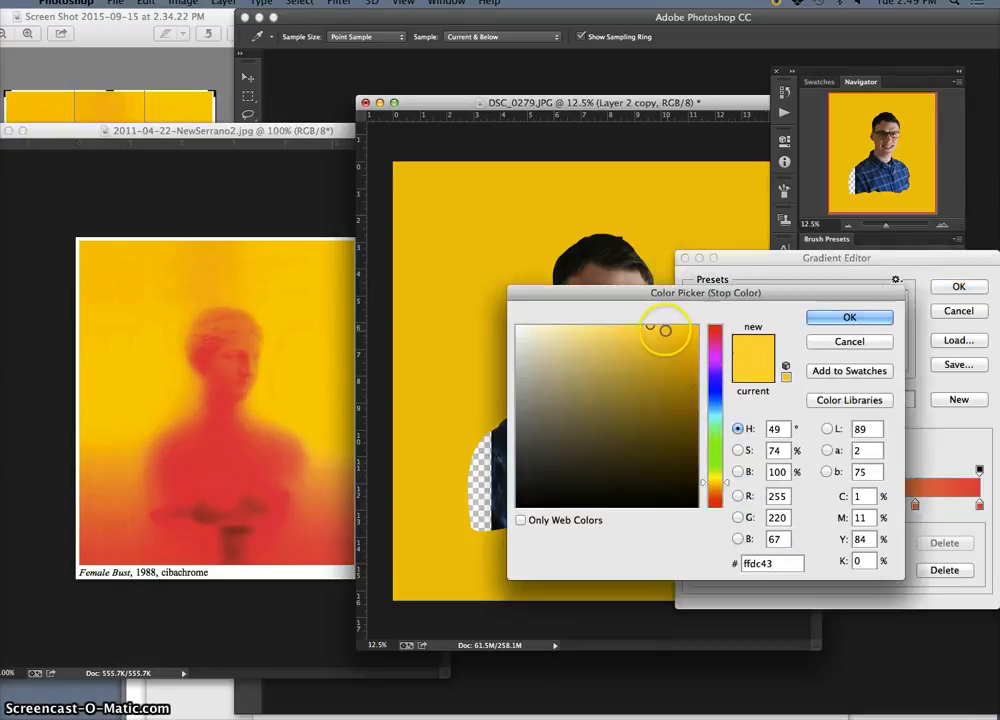
left_click_drag(663, 328, 665, 327)
left_click(849, 318)
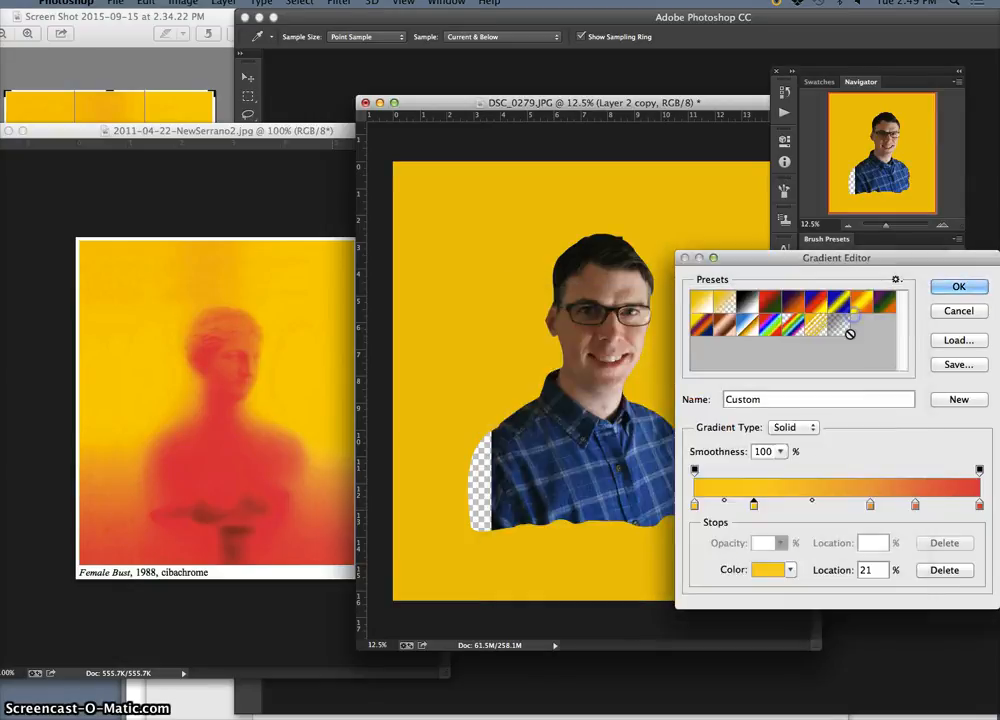
left_click(958, 287)
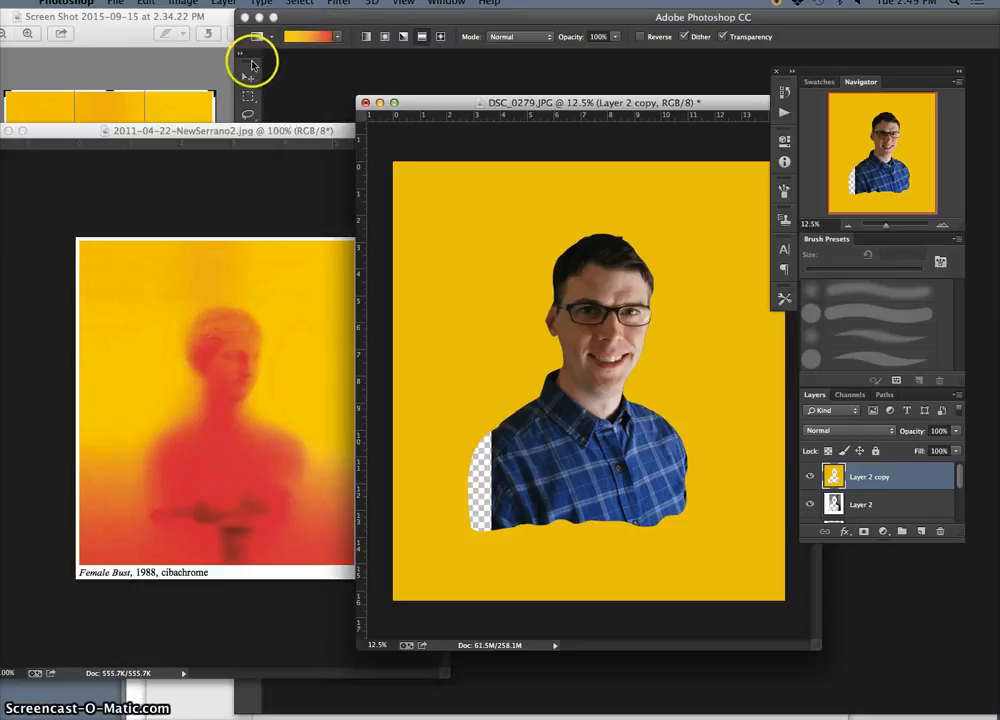
- Fill Layer 2 copy with the custom gradient, running vertically from yellow above the canvas's upper edge to red near its lower edge
left_click_drag(262, 133, 0, 444)
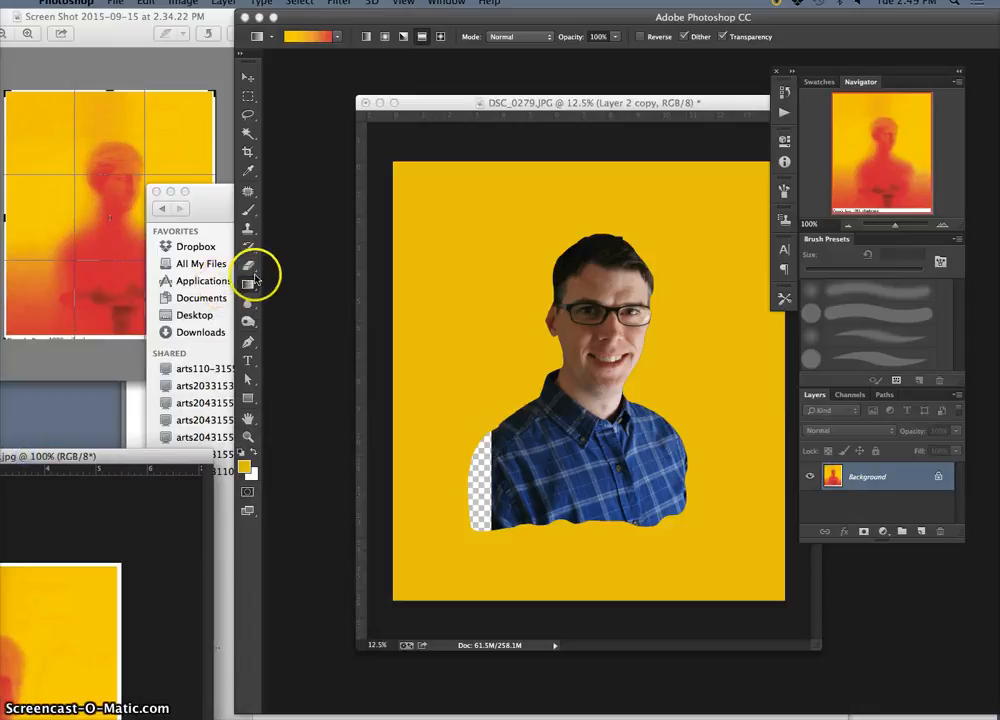
left_click_drag(670, 100, 639, 97)
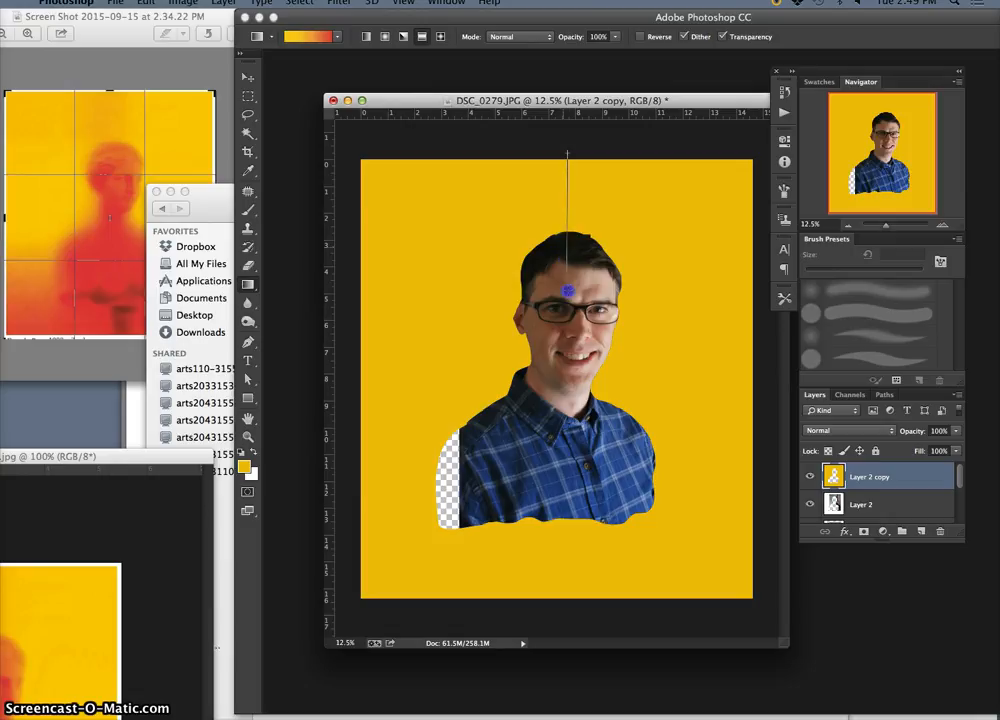
left_click_drag(567, 515, 577, 600)
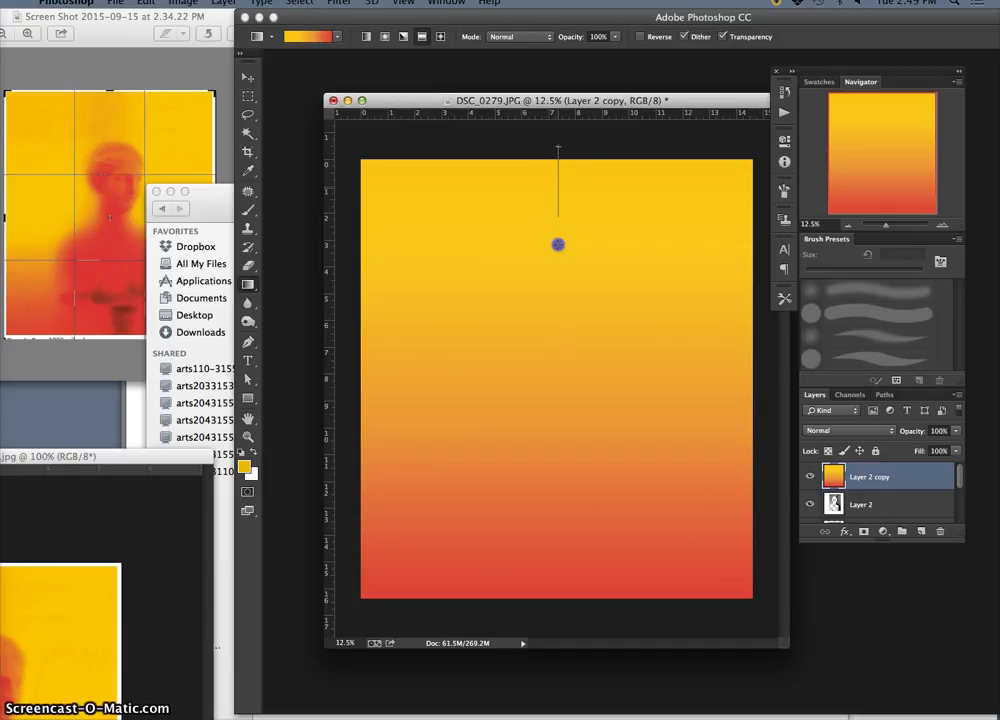
left_click_drag(554, 408, 559, 577)
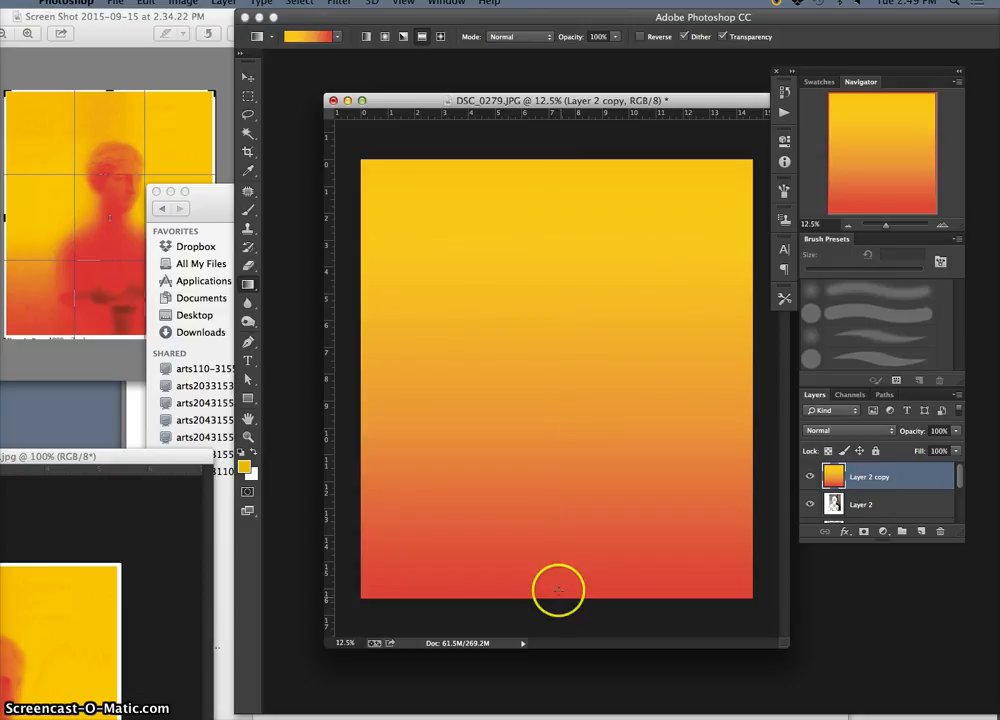
- Hide Layer 2 copy and Layer 1 copy, and select the transparent silhouette on Layer 2 with the Magic Wand
left_click(869, 506)
left_click(810, 478)
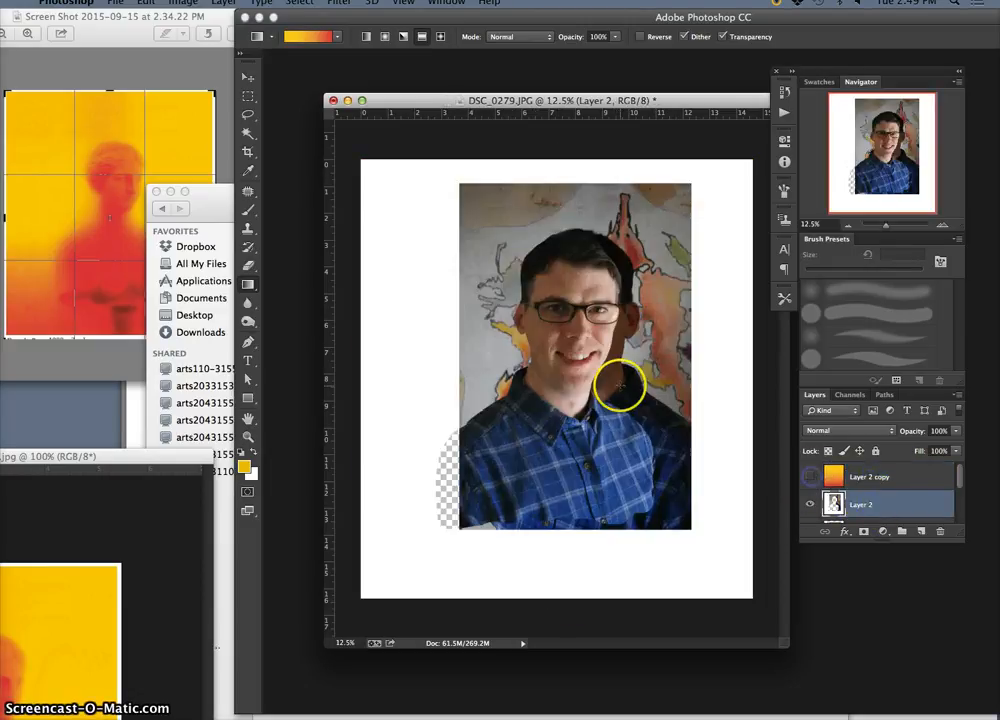
scroll(860, 506, "down", 2)
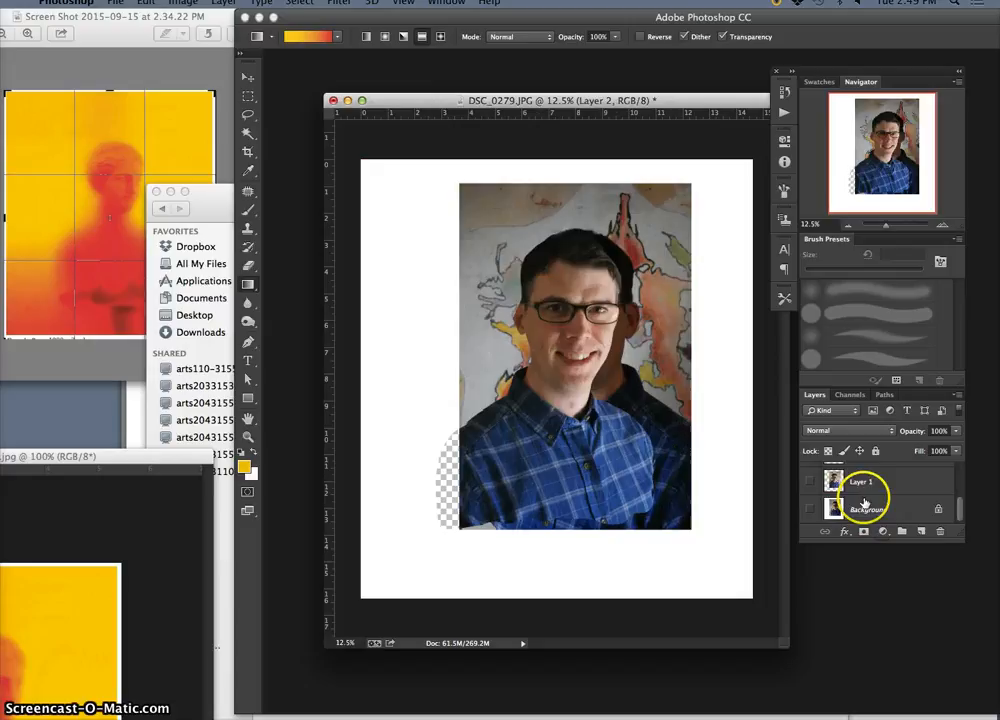
scroll(815, 504, "up", 3)
left_click(810, 519)
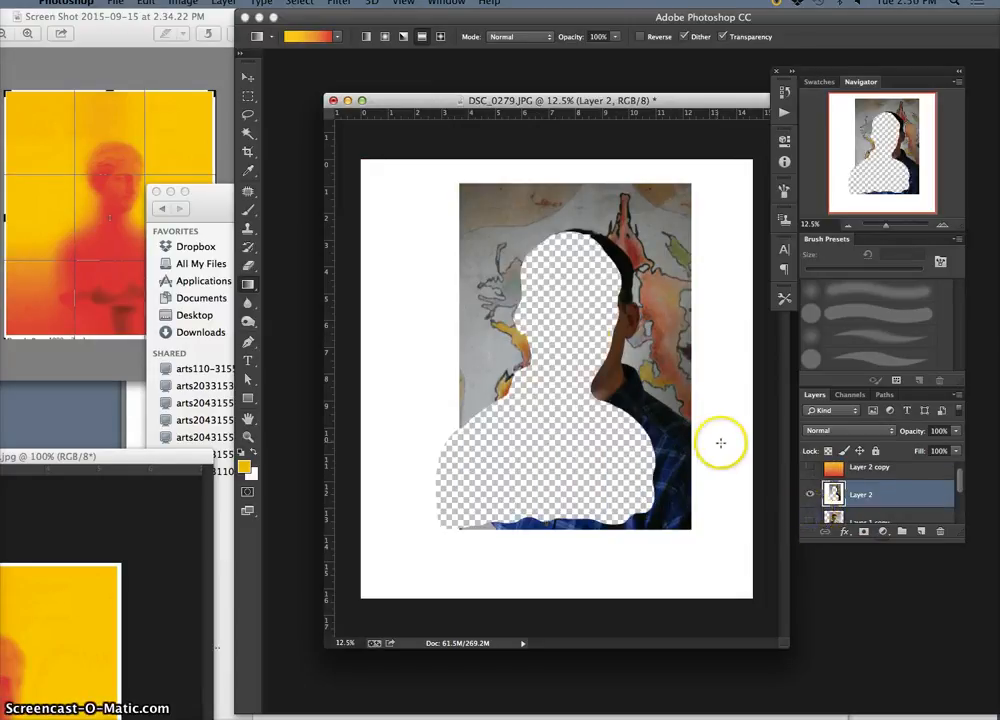
left_click(249, 134)
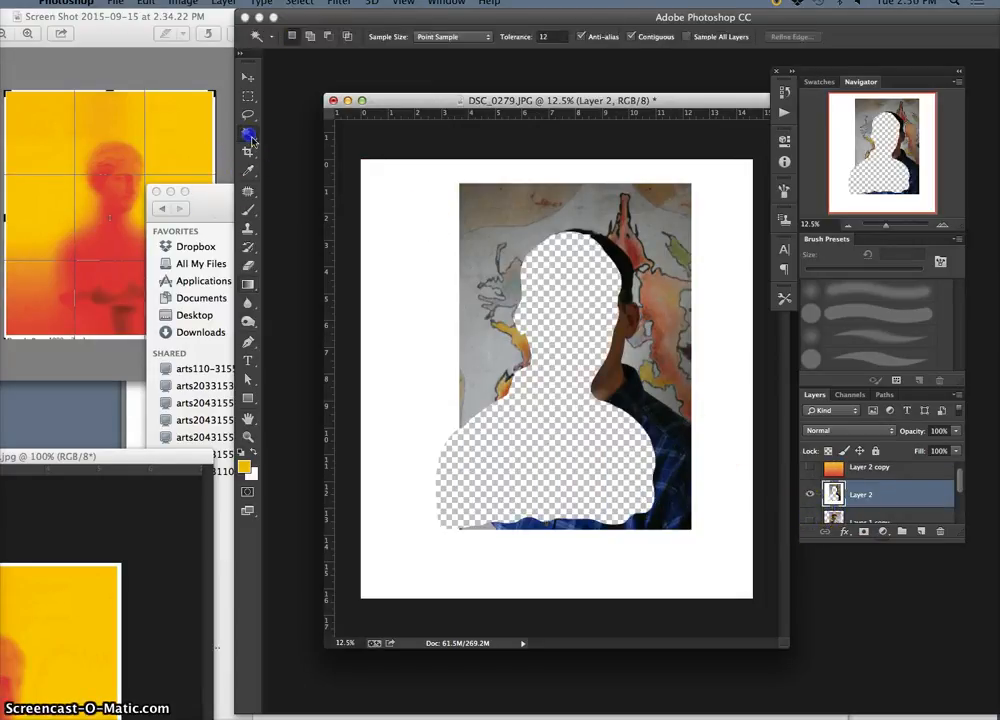
left_click(568, 293)
- Show Layer 2 copy again and delete the selected silhouette area from its gradient
scroll(850, 490, "up", 1)
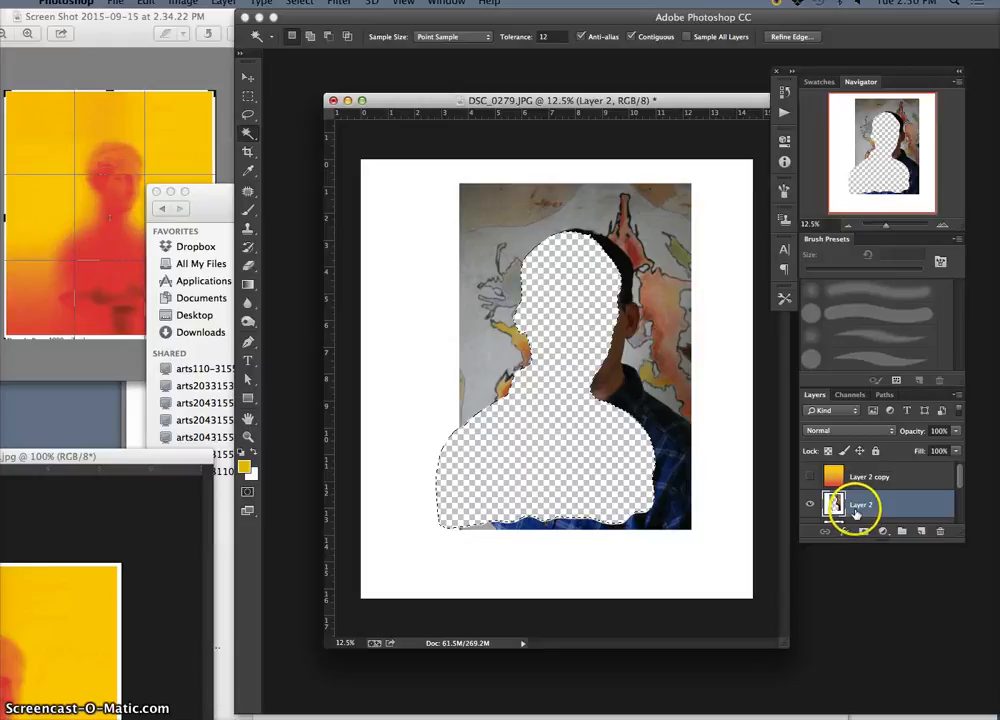
left_click(853, 477)
left_click(810, 477)
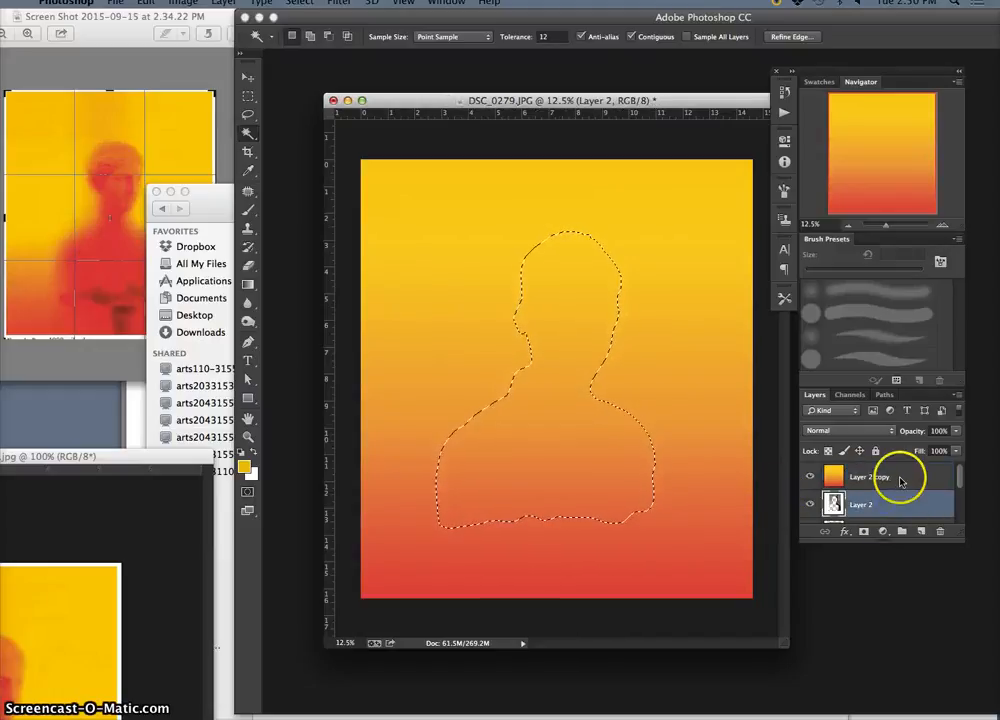
key("Delete")
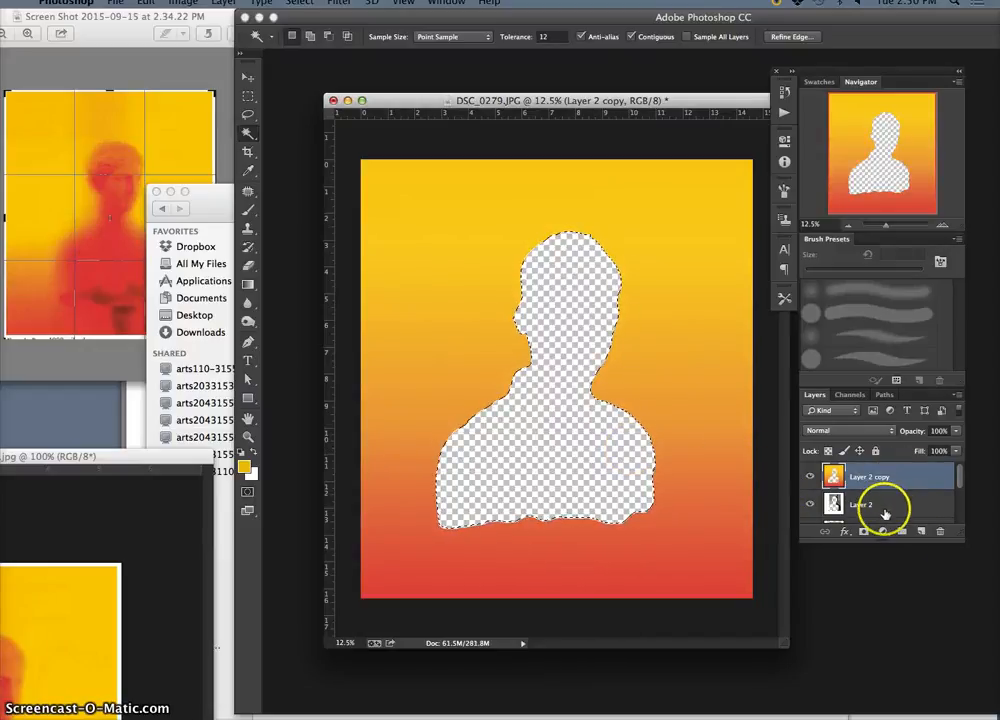
- Show Layer 1 copy behind the cutout, hide Layer 2, and clear the selection
scroll(885, 512, "down", 1)
scroll(870, 500, "down", 2)
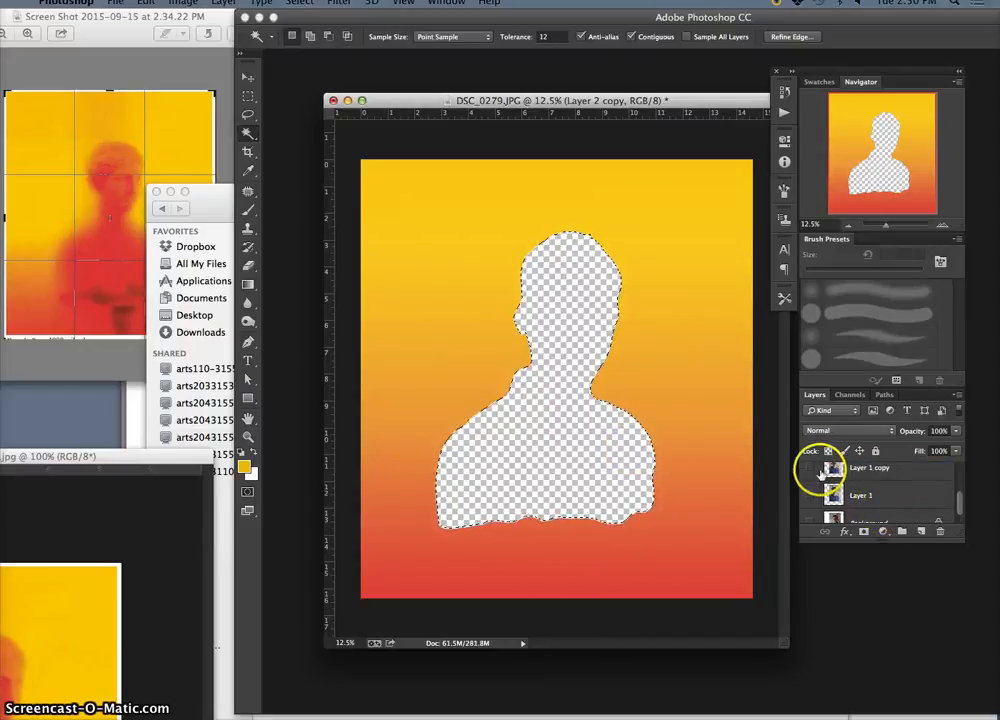
scroll(820, 478, "up", 1)
left_click(810, 473)
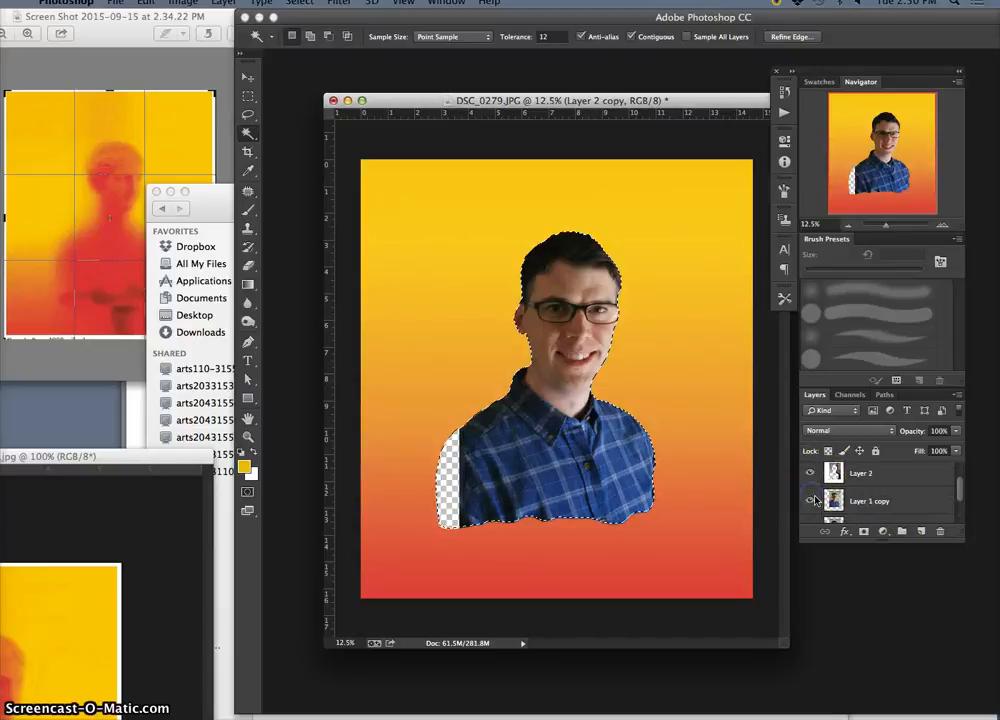
scroll(812, 478, "up", 1)
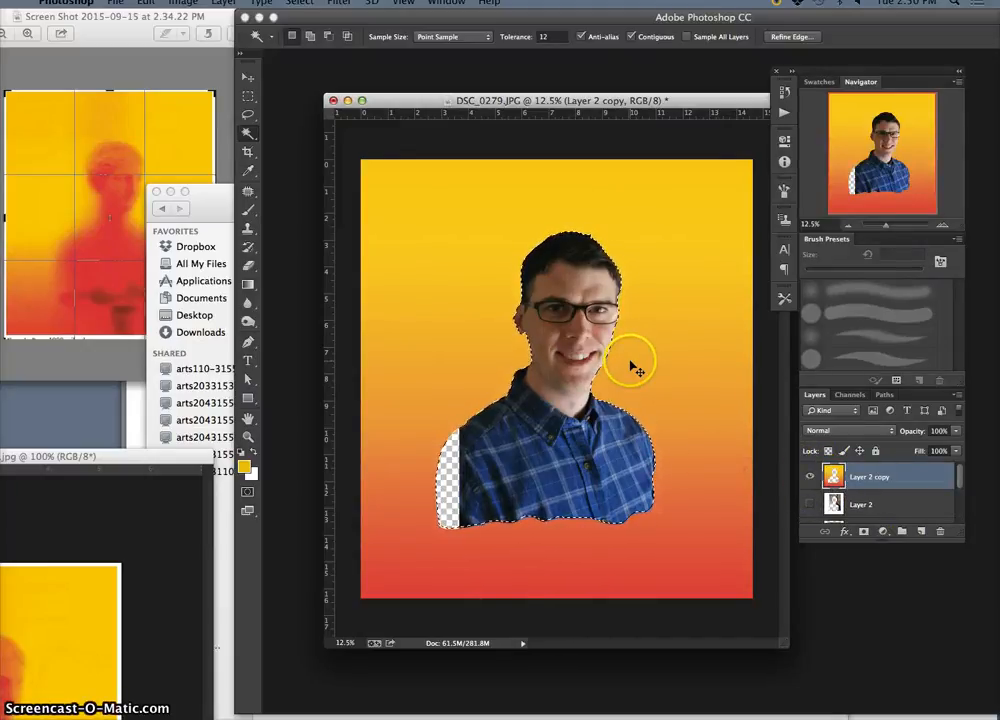
key("super+d")
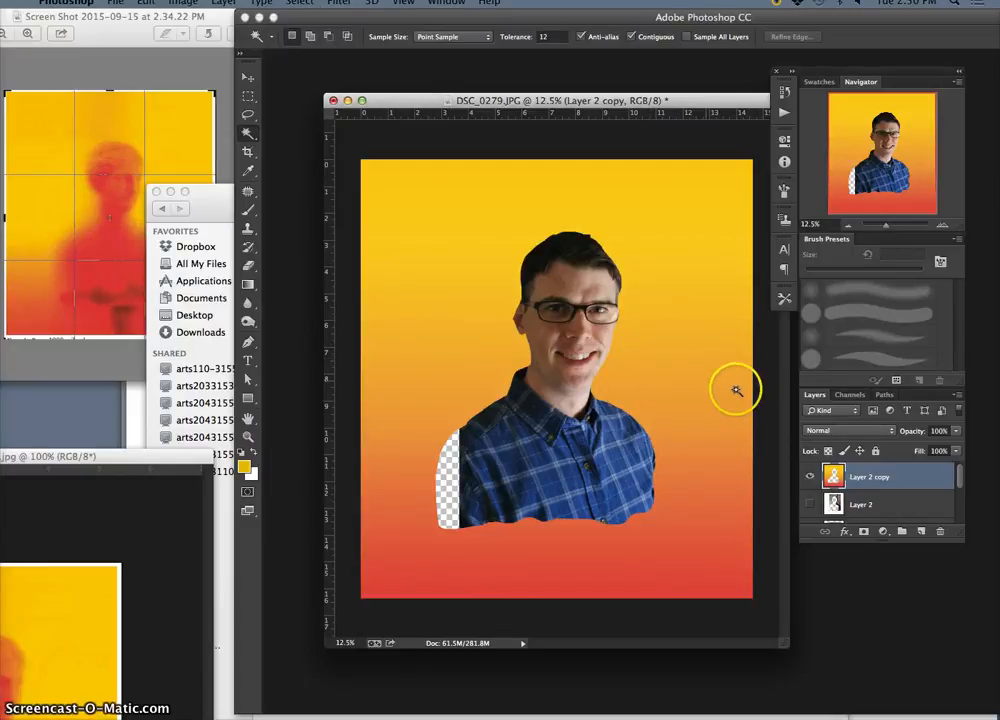
- Lower the opacity of Layer 2 copy to 78% to reveal the portrait's edges underneath
left_click(957, 431)
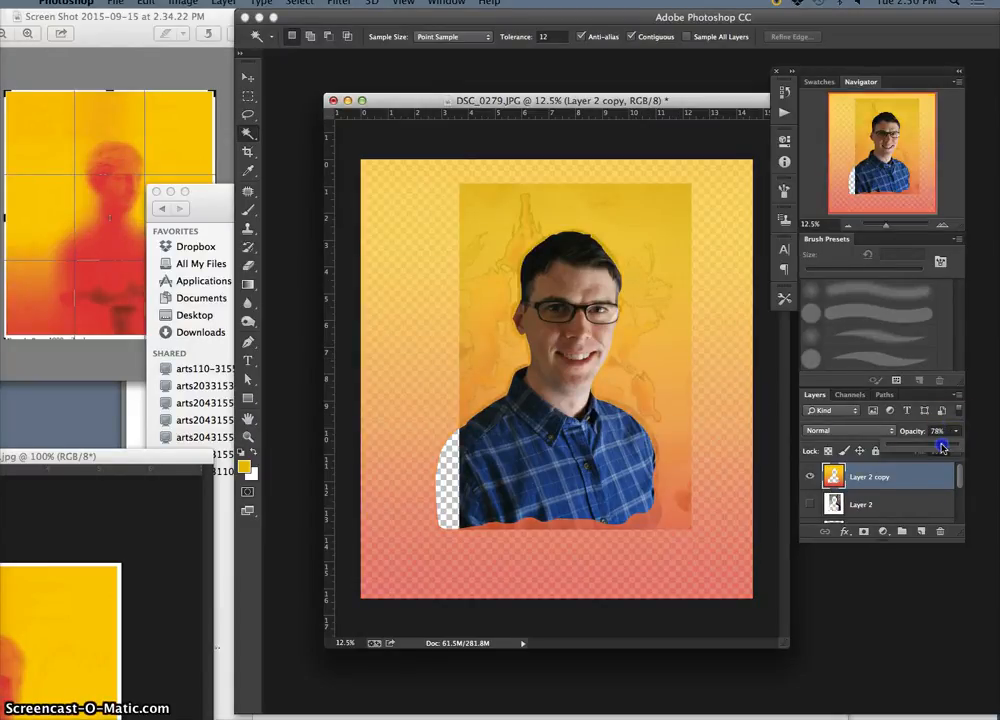
key("super+plus")
key("super+plus")
key("super+plus")
key("super+plus")
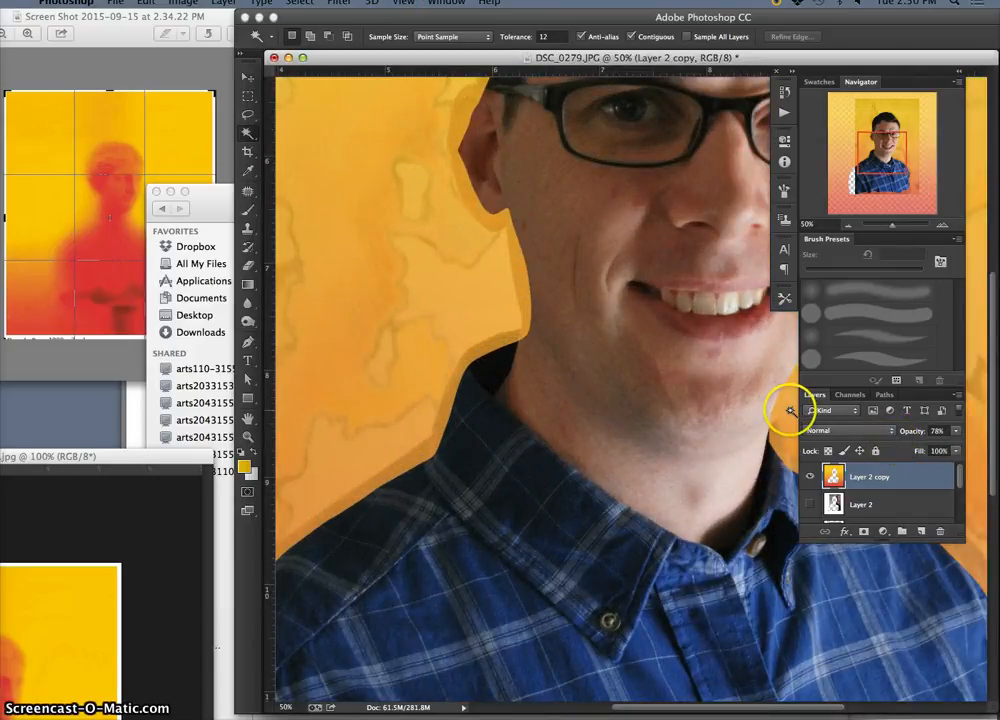
- Set up the Eraser with a 39 px brush at 40% hardness
left_click(249, 268)
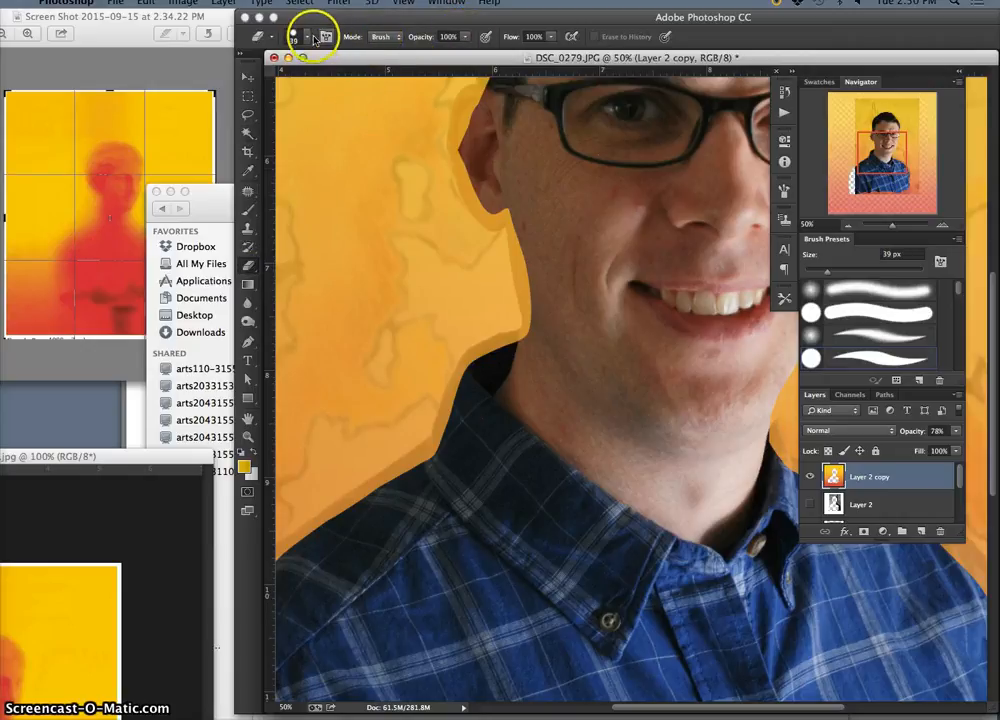
left_click(309, 40)
left_click_drag(301, 110, 333, 112)
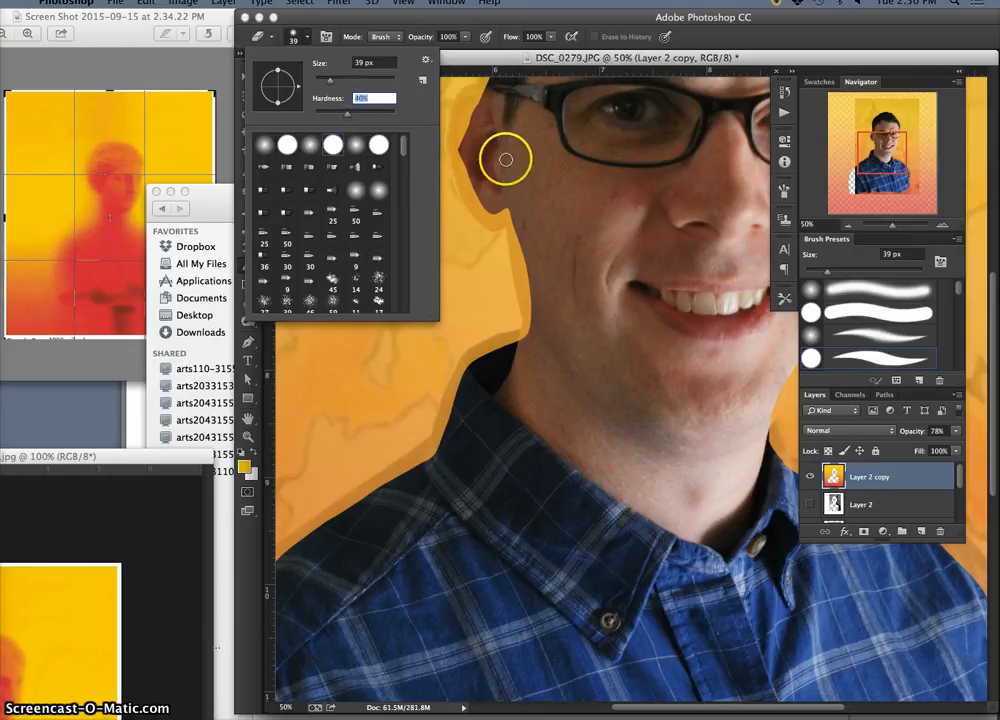
- Erase the leftover gradient on Layer 2 copy along the jaw edge below the ear and around the outside of the shirt collar
left_click(507, 202)
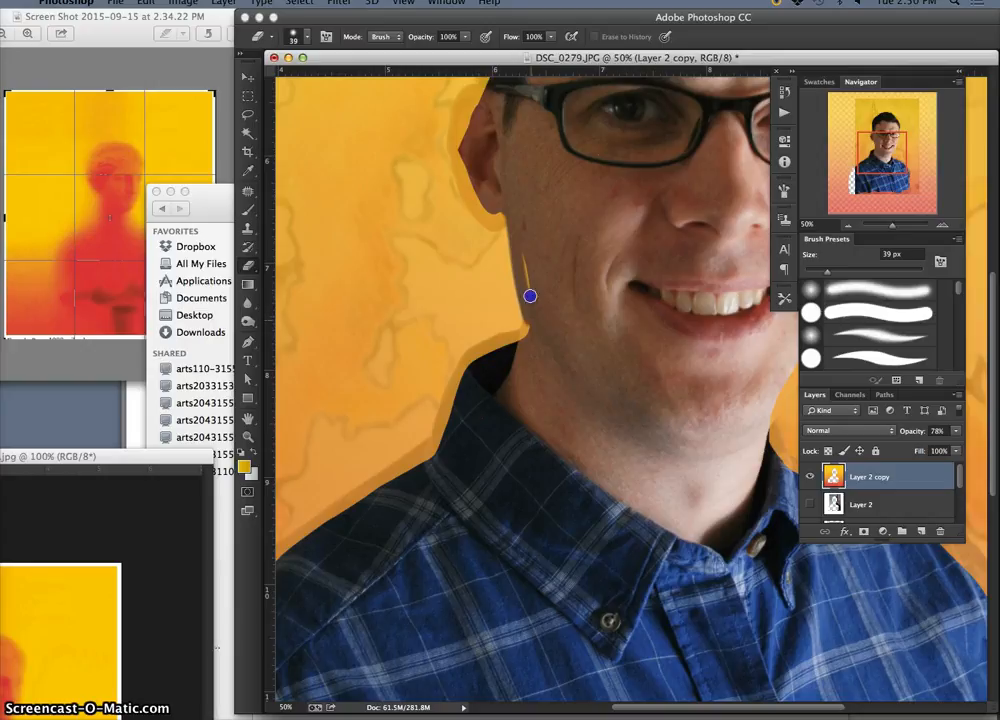
left_click(533, 328)
key("super+plus")
key("super+plus")
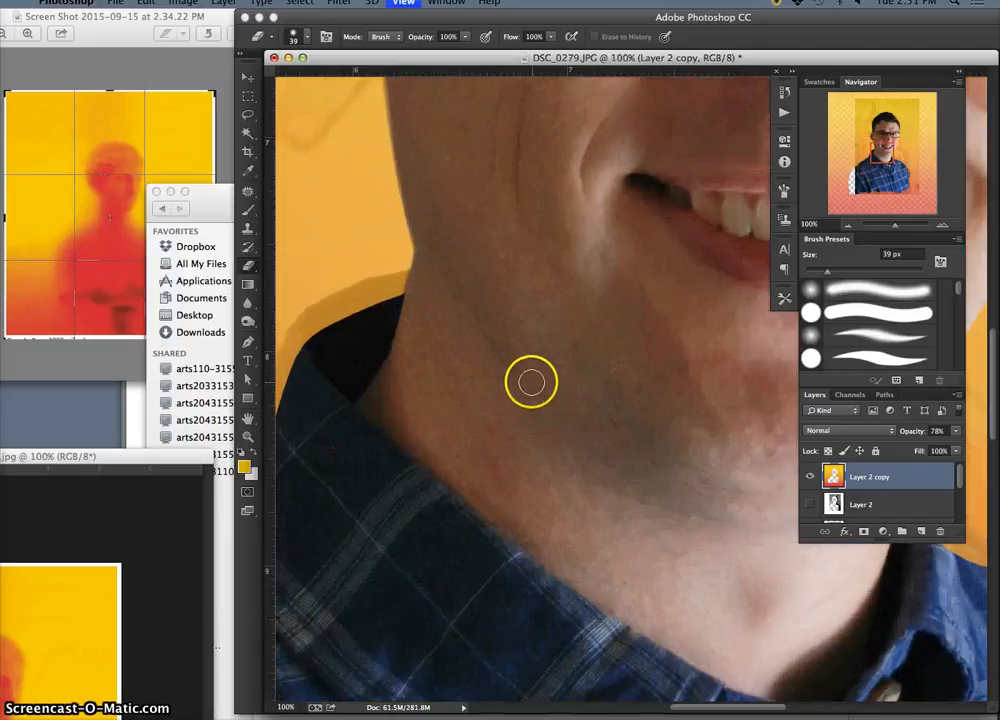
key("space")
left_click_drag(478, 298, 643, 277)
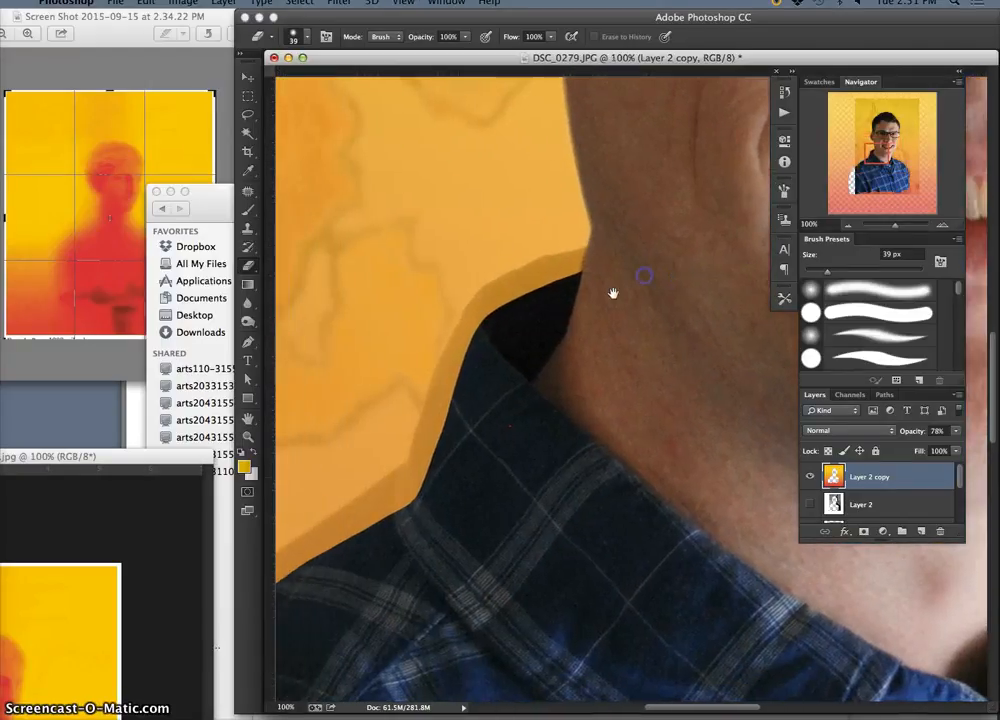
left_click(554, 289)
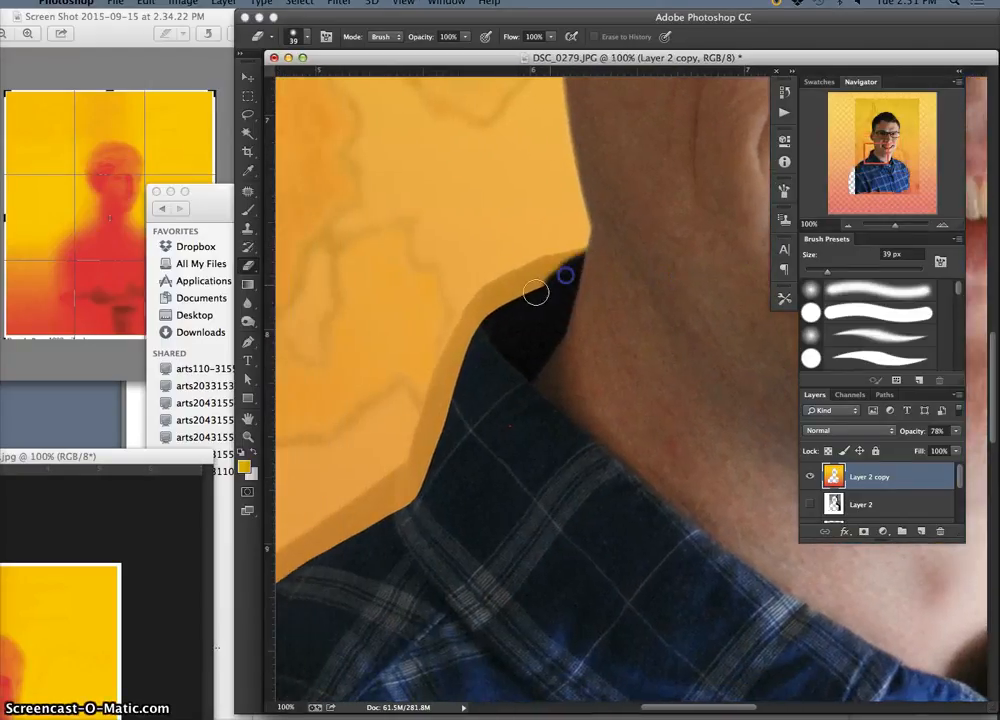
left_click_drag(535, 291, 483, 323)
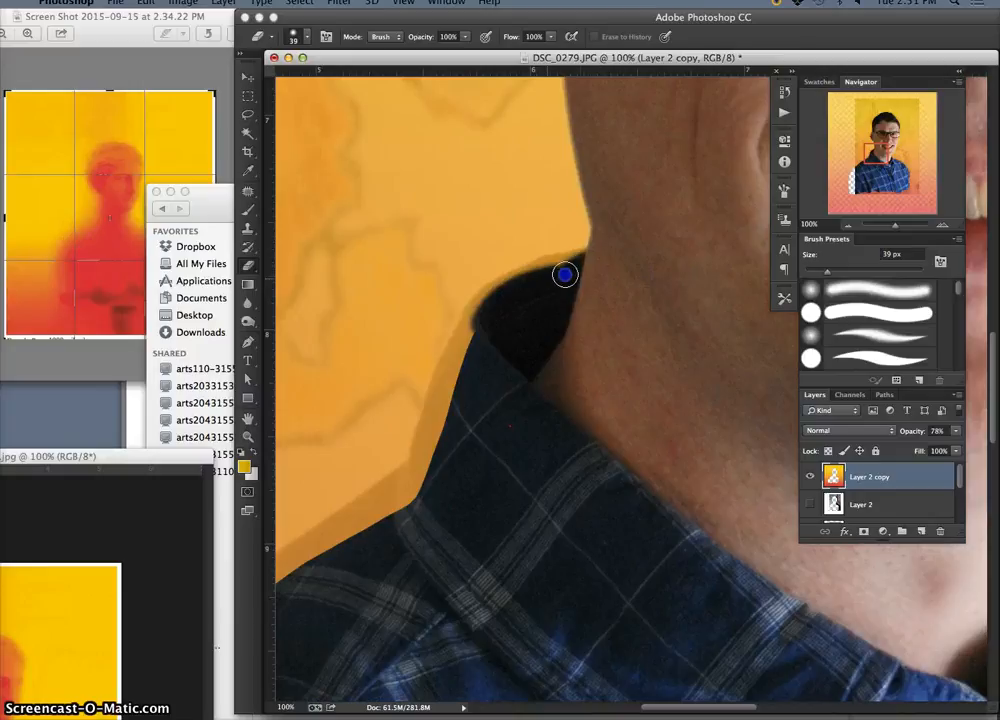
left_click_drag(591, 260, 526, 280)
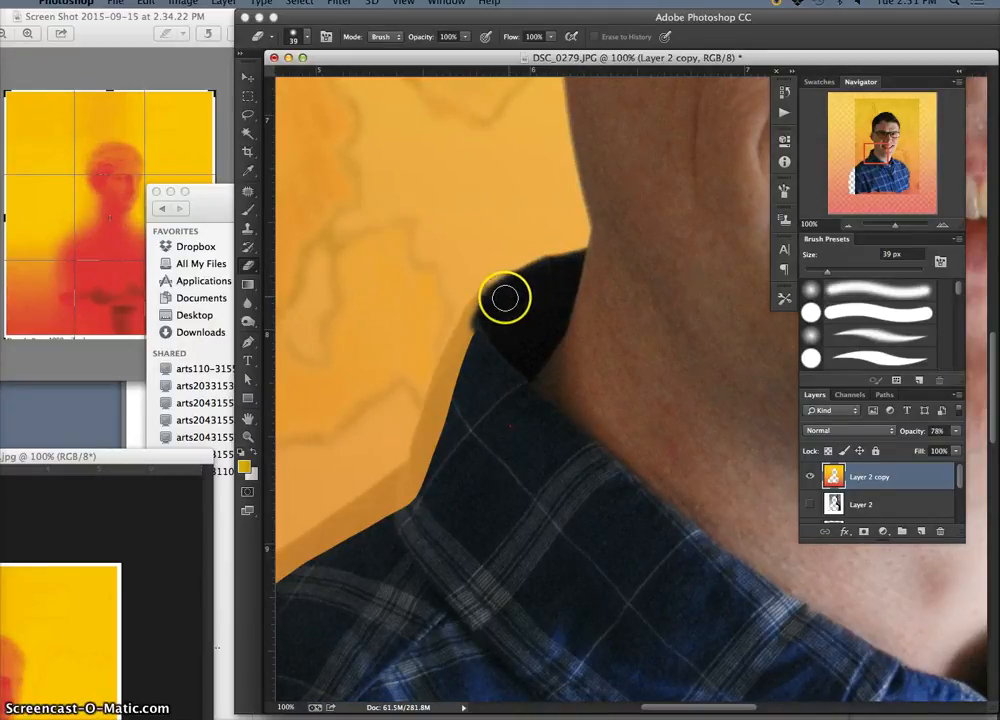
mouse_move(504, 297)
left_mouse_down()
mouse_move(484, 309)
mouse_move(449, 379)
mouse_move(427, 480)
mouse_move(424, 446)
mouse_move(449, 383)
left_mouse_up()
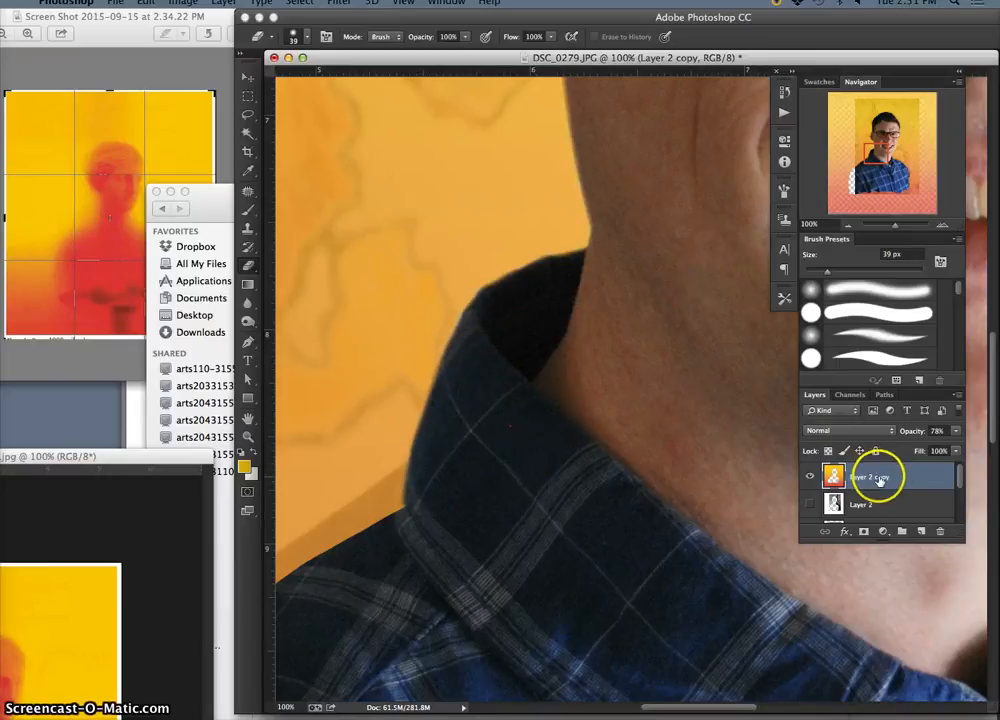
- Raise the opacity of Layer 2 copy to 100% to check the erased collar edge against the solid gradient
left_click(465, 37)
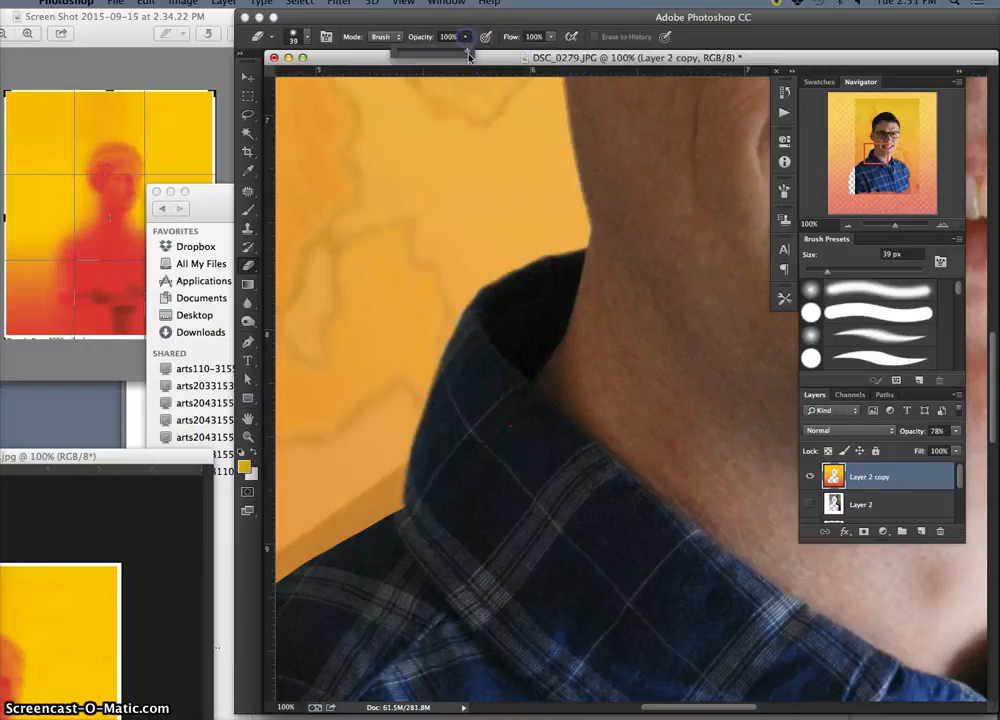
left_click(958, 433)
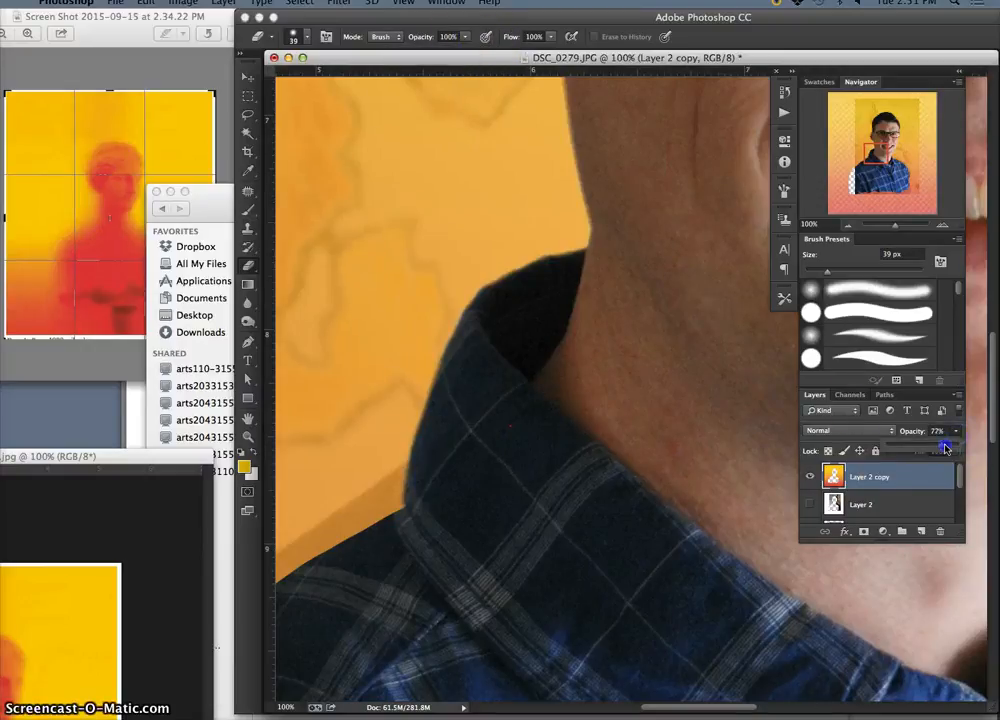
left_click_drag(945, 448, 958, 453)
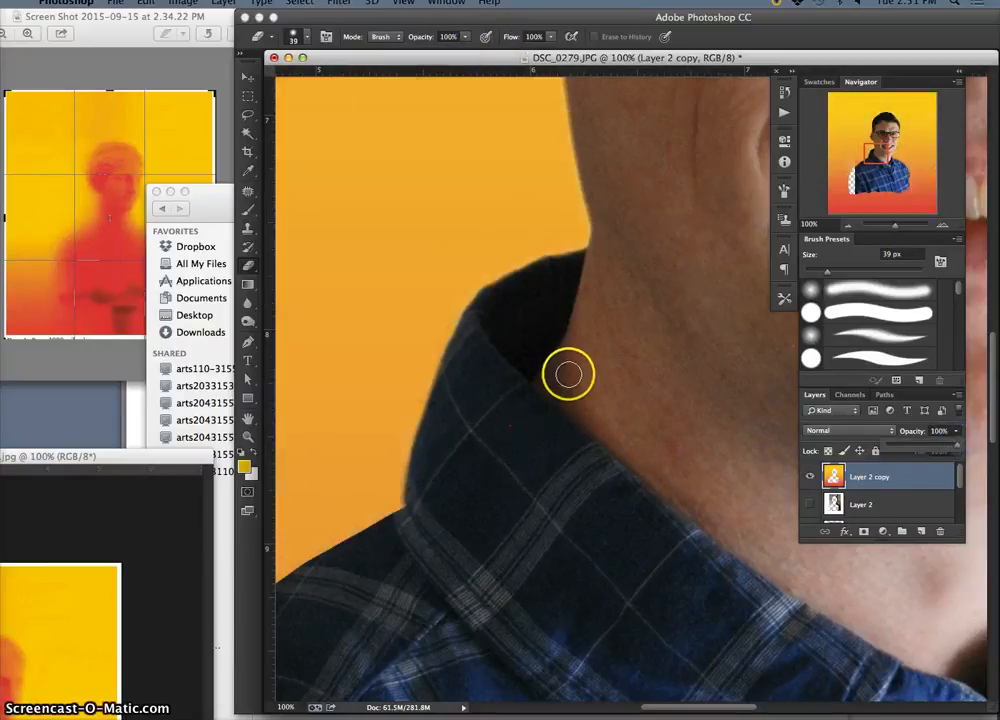
key("super+minus")
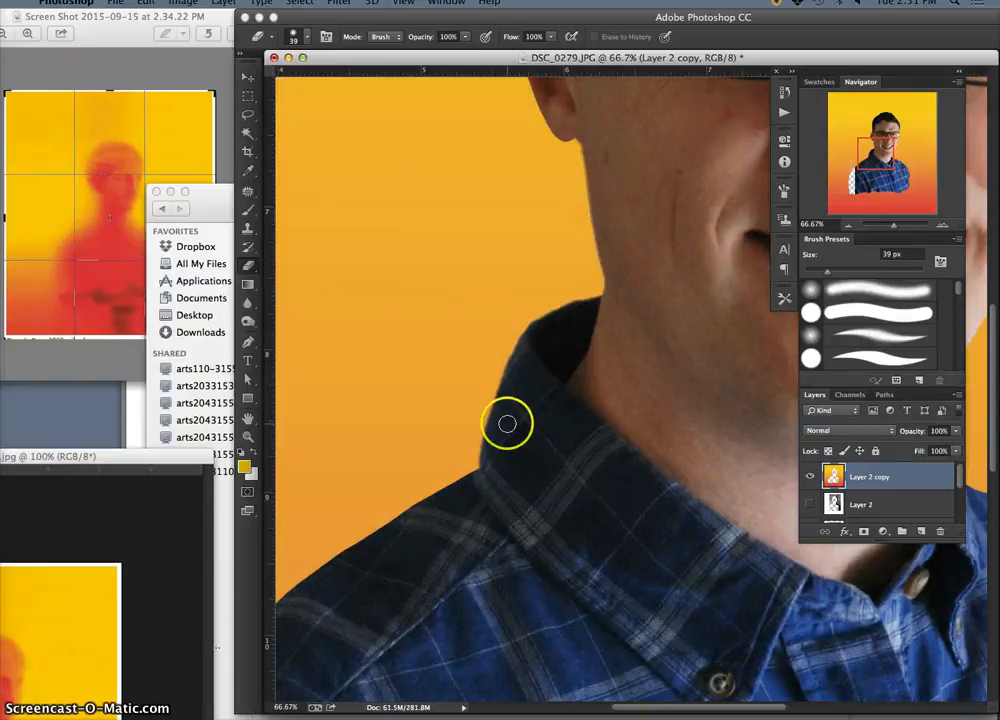
key("super+equal")
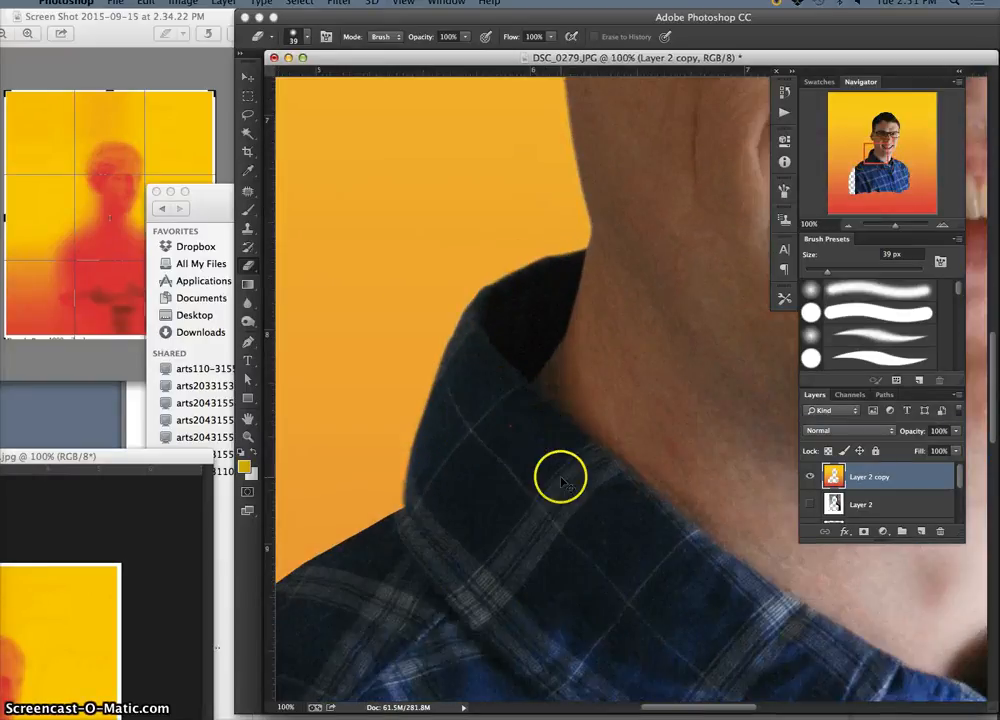
key("super+minus")
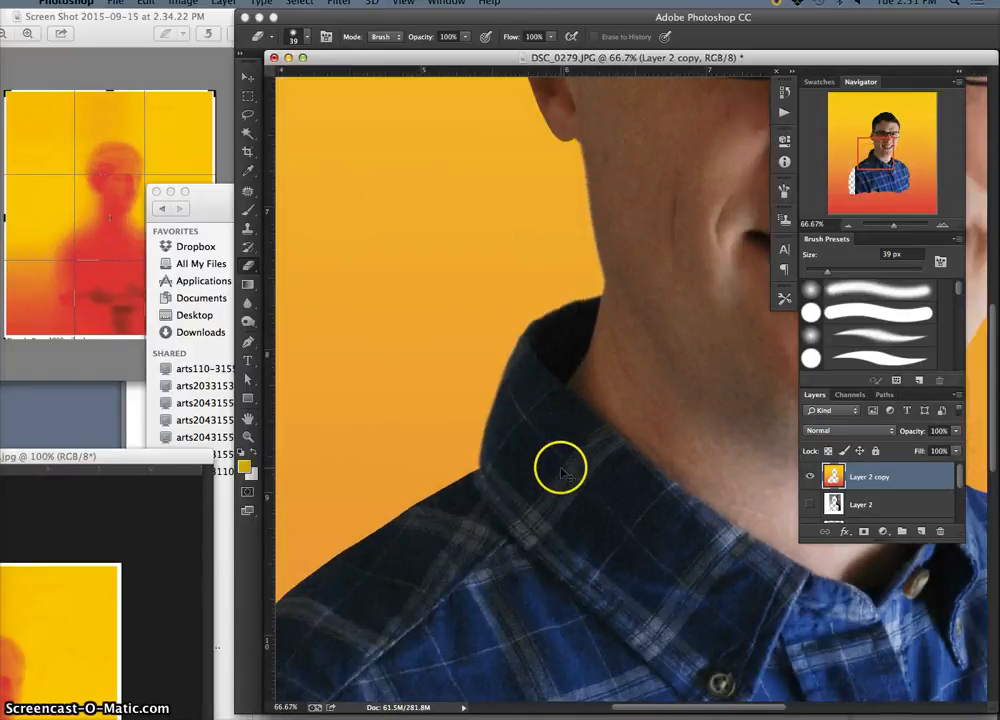
- Lower the opacity of Layer 2 copy to 51% and erase the gradient strip where the collar meets the shoulder
left_click(955, 431)
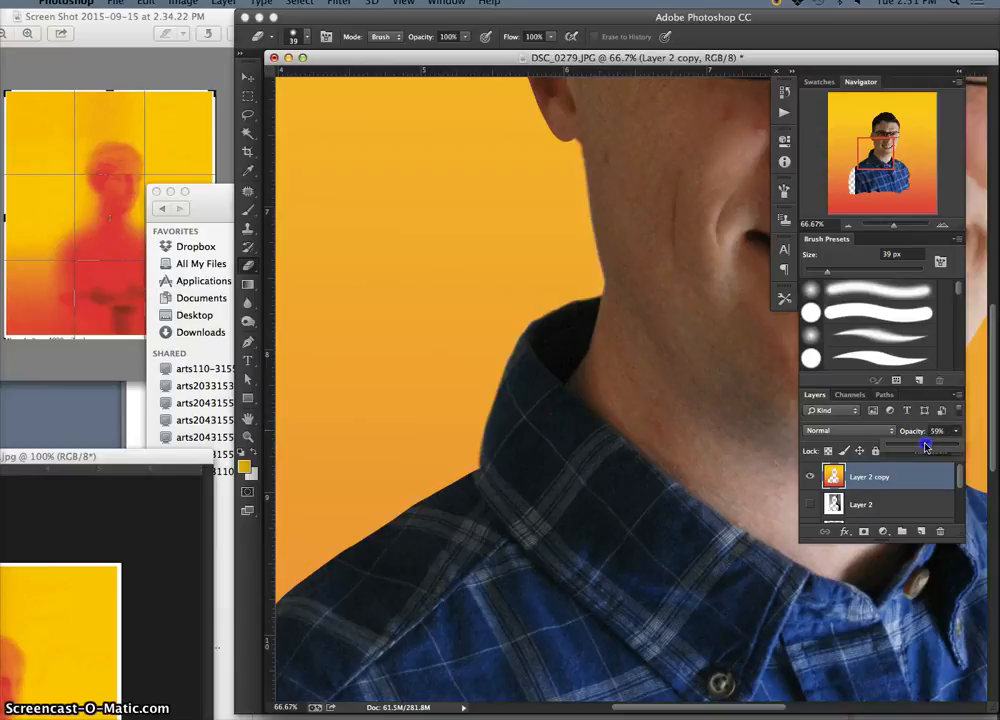
left_click(517, 498)
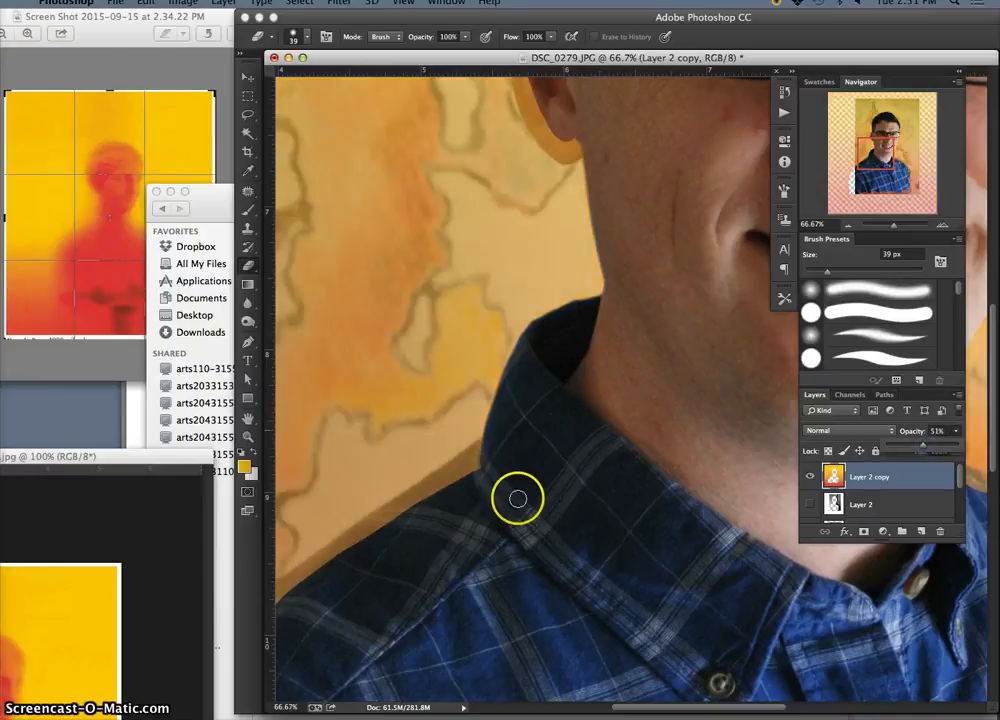
left_click(490, 441)
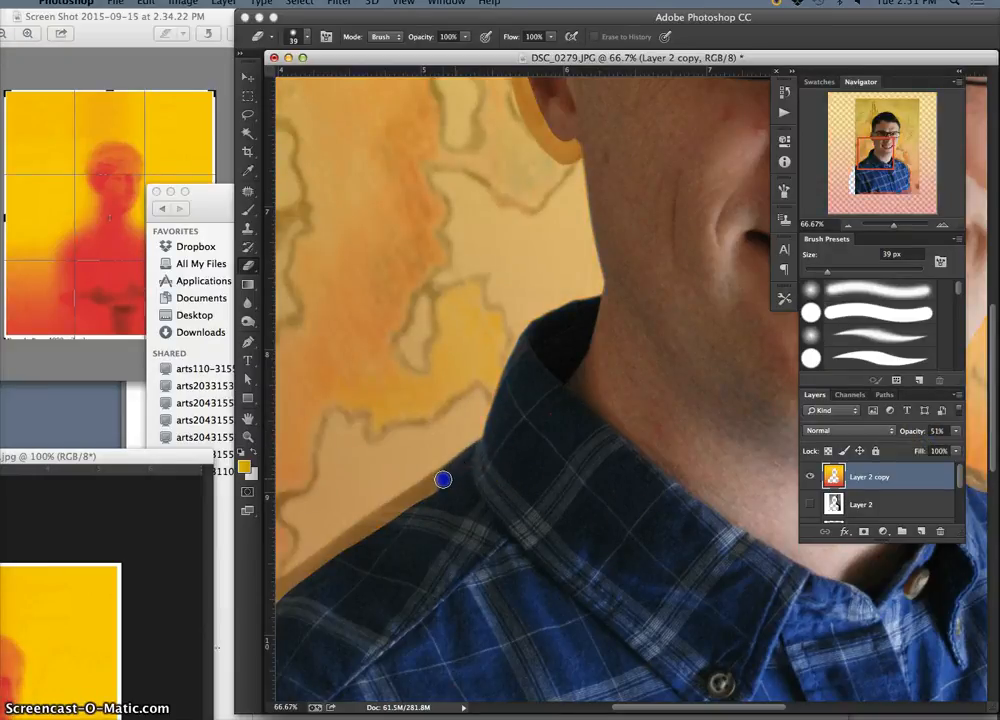
- On Layer 1 copy, select the wall background beside the ear, jaw and collar with the Quick Selection tool
mouse_move(605, 371)
left_mouse_down()
mouse_move(598, 527)
mouse_move(585, 576)
left_mouse_up()
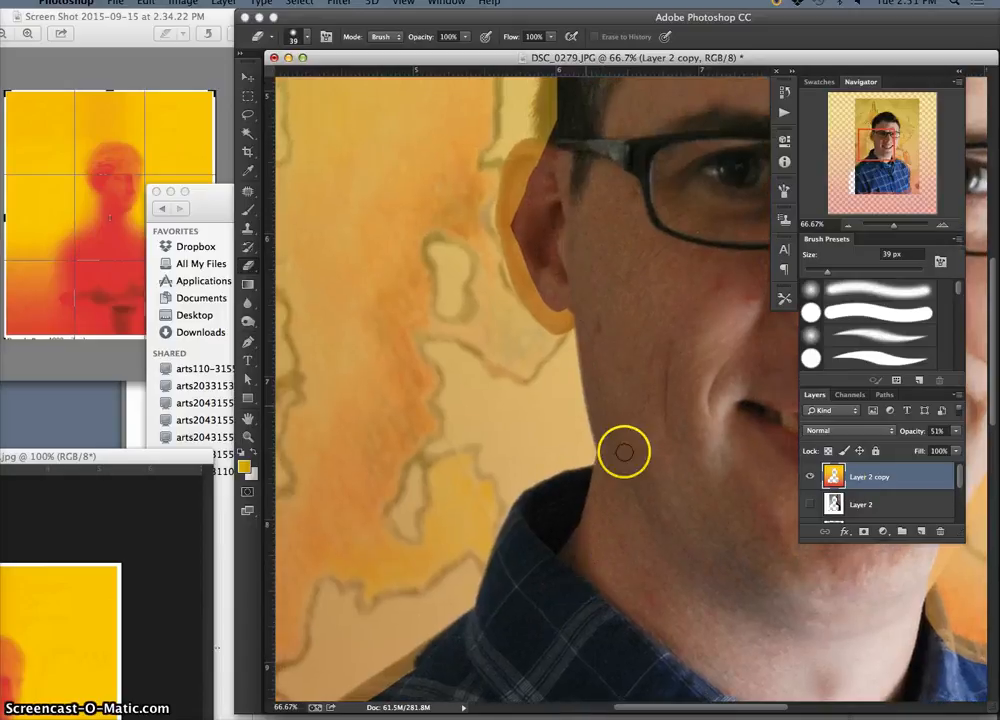
left_click_drag(959, 475, 960, 487)
left_click(916, 506)
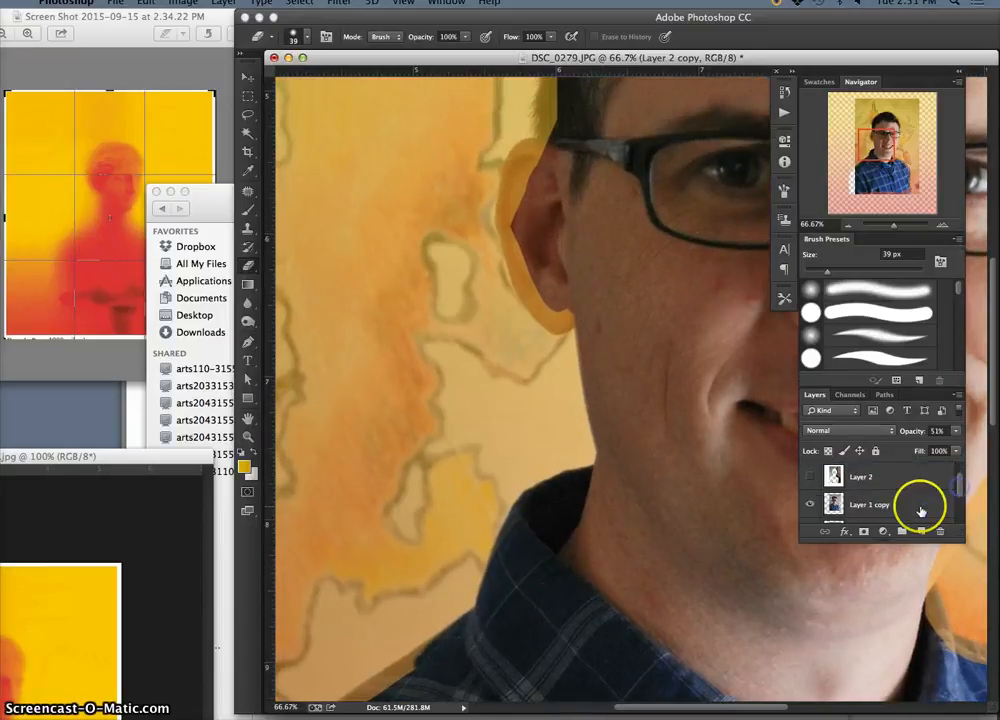
left_click(247, 136)
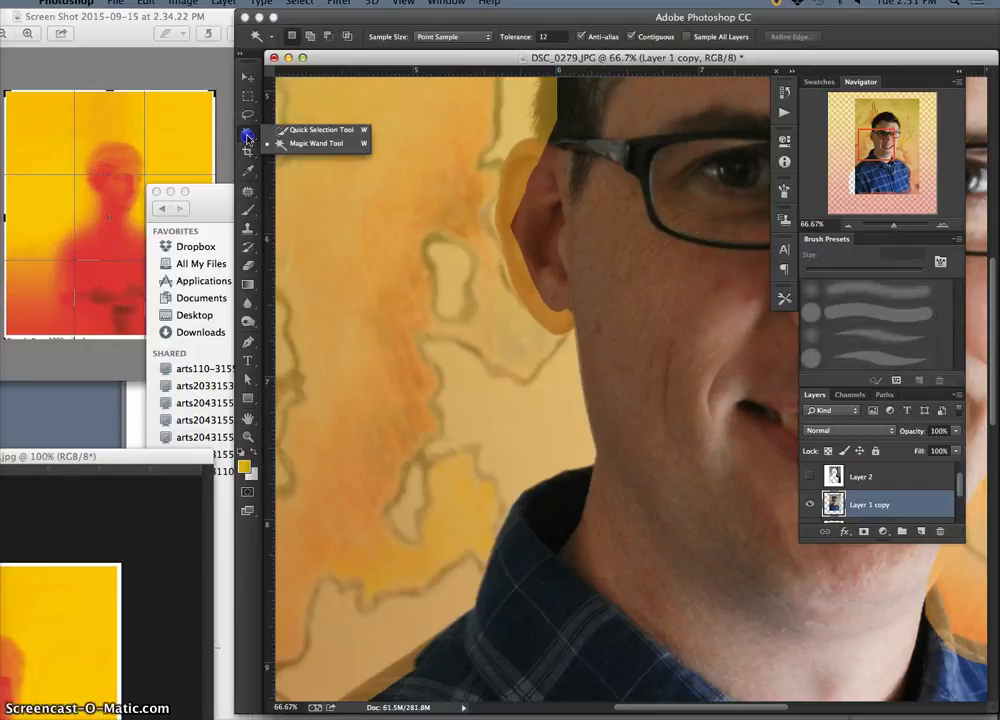
left_click(318, 130)
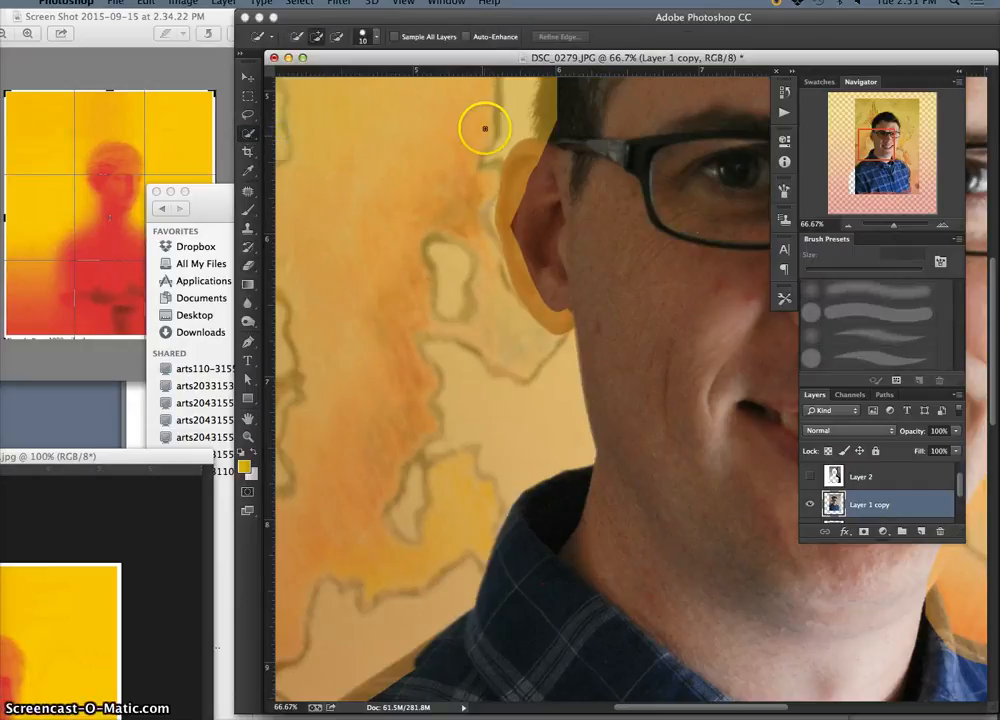
mouse_move(466, 221)
left_mouse_down()
mouse_move(479, 310)
mouse_move(499, 347)
left_mouse_up()
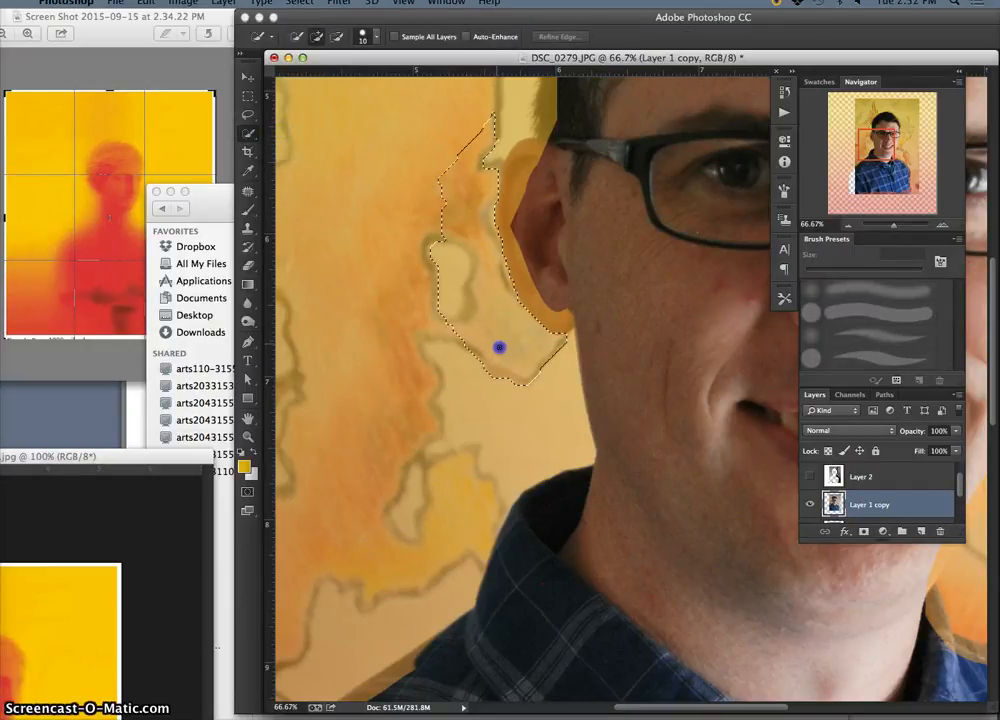
mouse_move(548, 395)
left_mouse_down()
mouse_move(527, 440)
mouse_move(731, 437)
mouse_move(826, 468)
mouse_move(699, 408)
mouse_move(529, 268)
left_mouse_up()
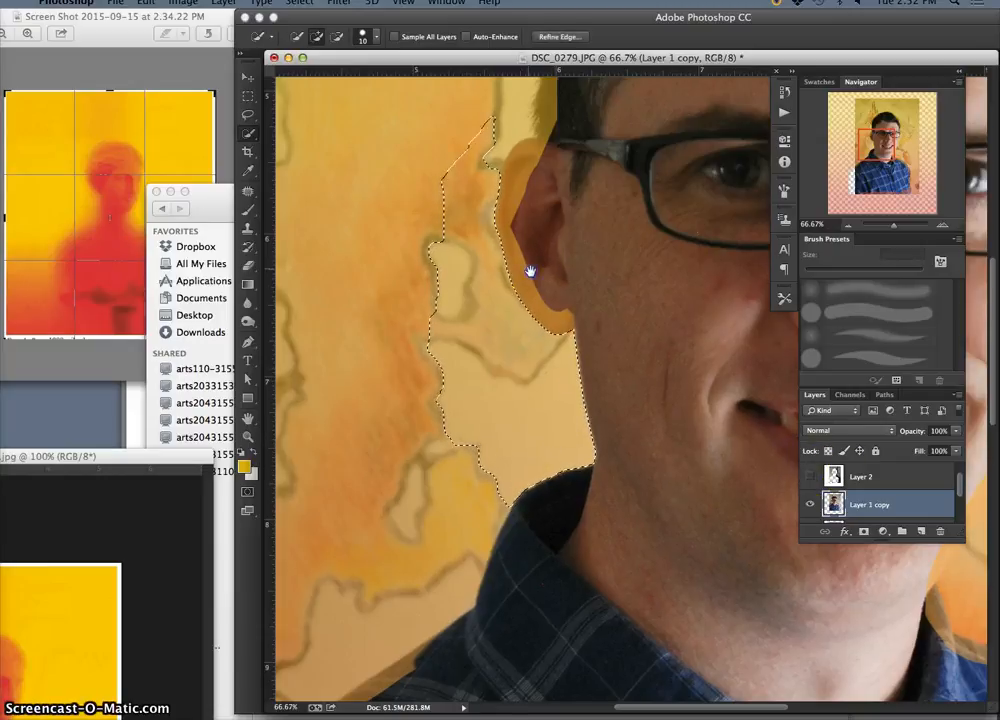
- Extend the quick selection over the wall background up the side of the head and around the top of the hair
key("ctrl+d")
left_click_drag(528, 312, 513, 520)
left_click(495, 167)
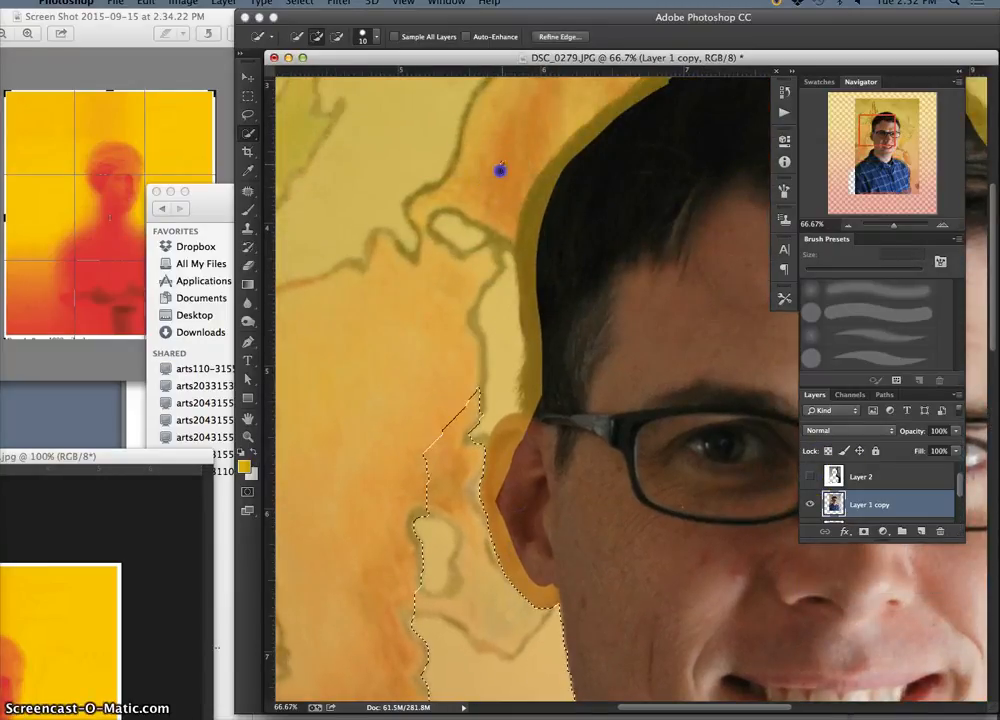
left_click_drag(482, 235, 469, 346)
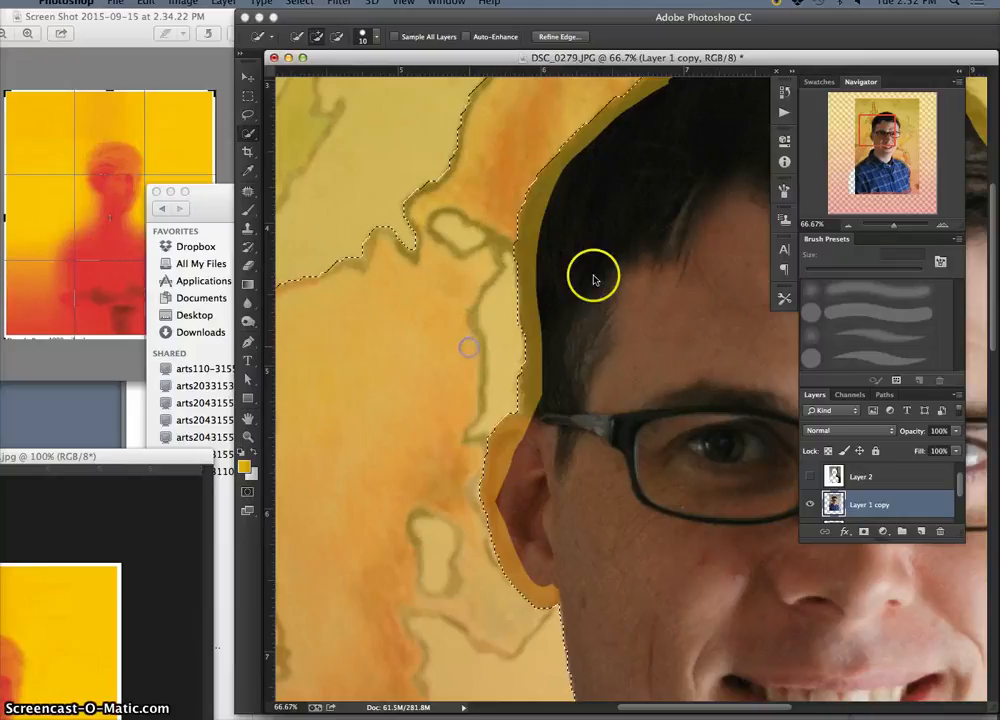
left_click_drag(588, 282, 455, 478)
left_click(654, 268)
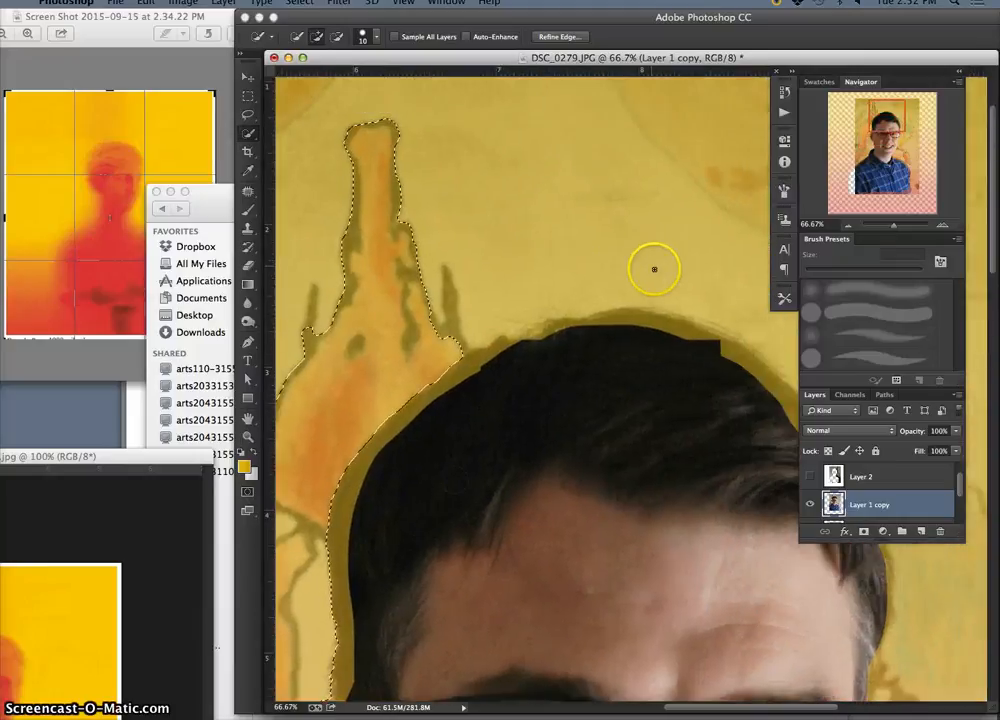
left_click_drag(637, 260, 436, 286)
mouse_move(692, 261)
left_mouse_down()
mouse_move(463, 179)
mouse_move(426, 205)
mouse_move(580, 283)
mouse_move(655, 372)
mouse_move(687, 471)
mouse_move(679, 559)
mouse_move(660, 614)
left_mouse_up()
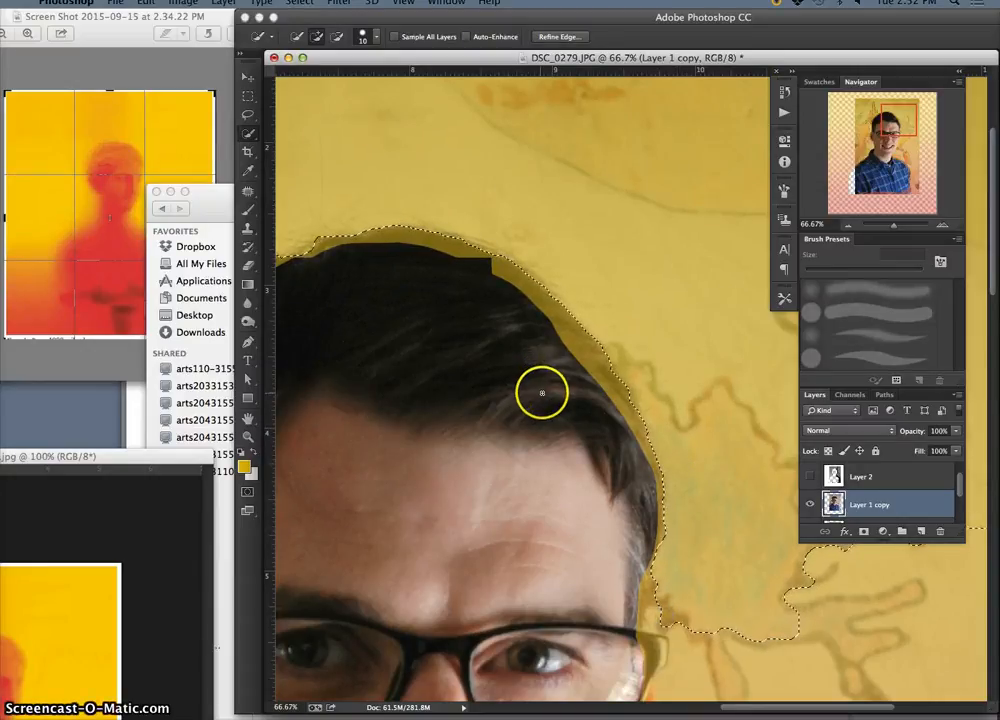
- Invert the background selection so that the figure is selected instead
key("super+minus")
key("super+minus")
key("super+minus")
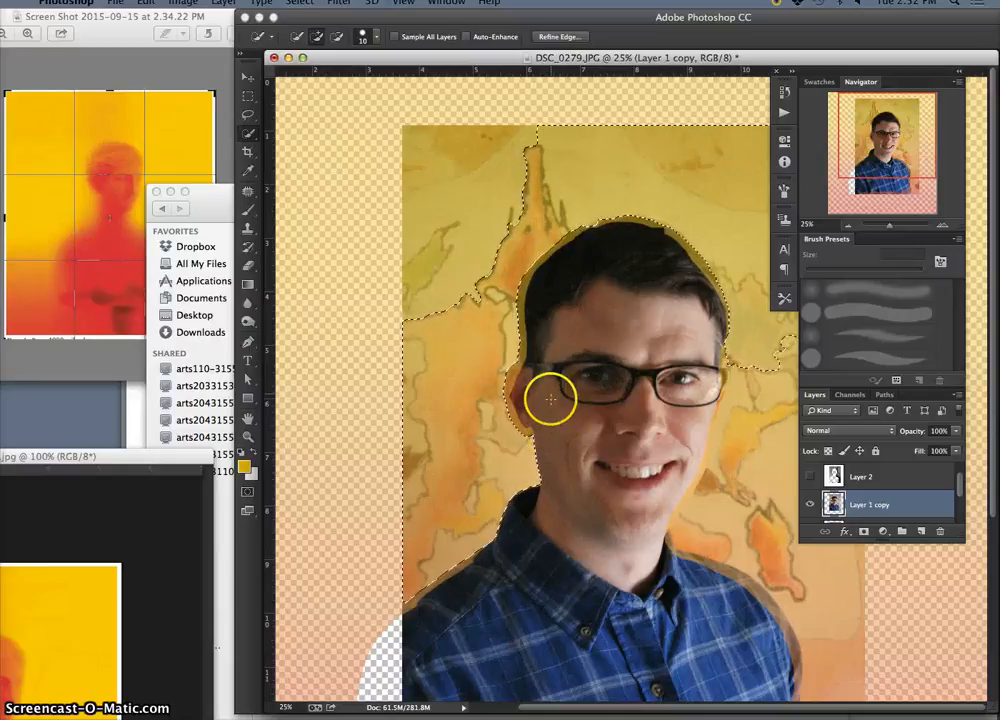
left_click(300, 3)
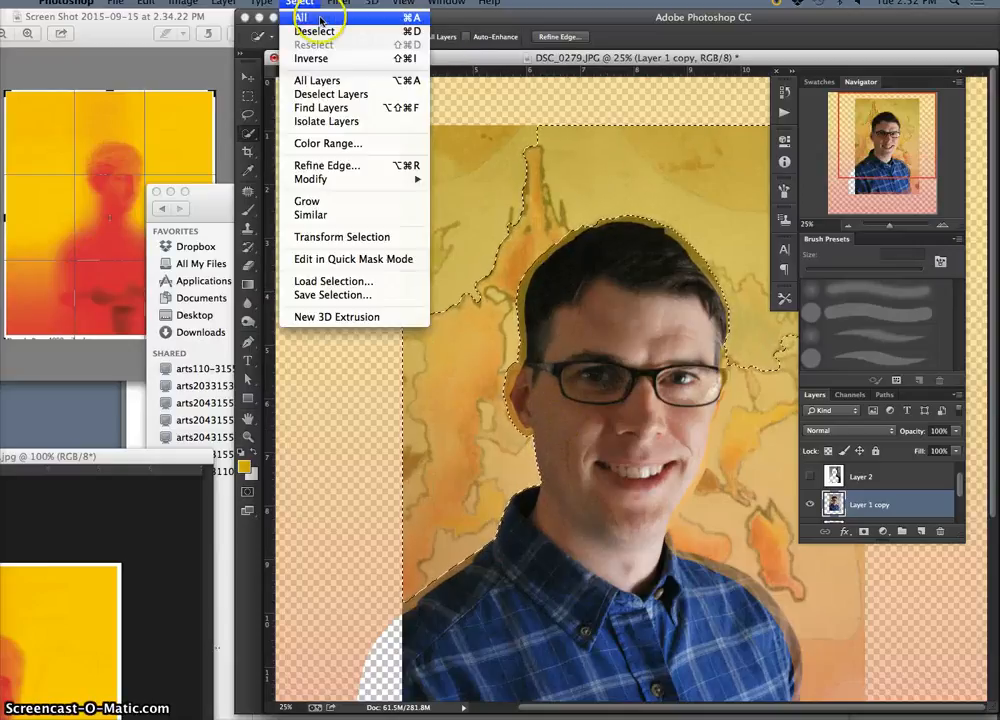
left_click(332, 57)
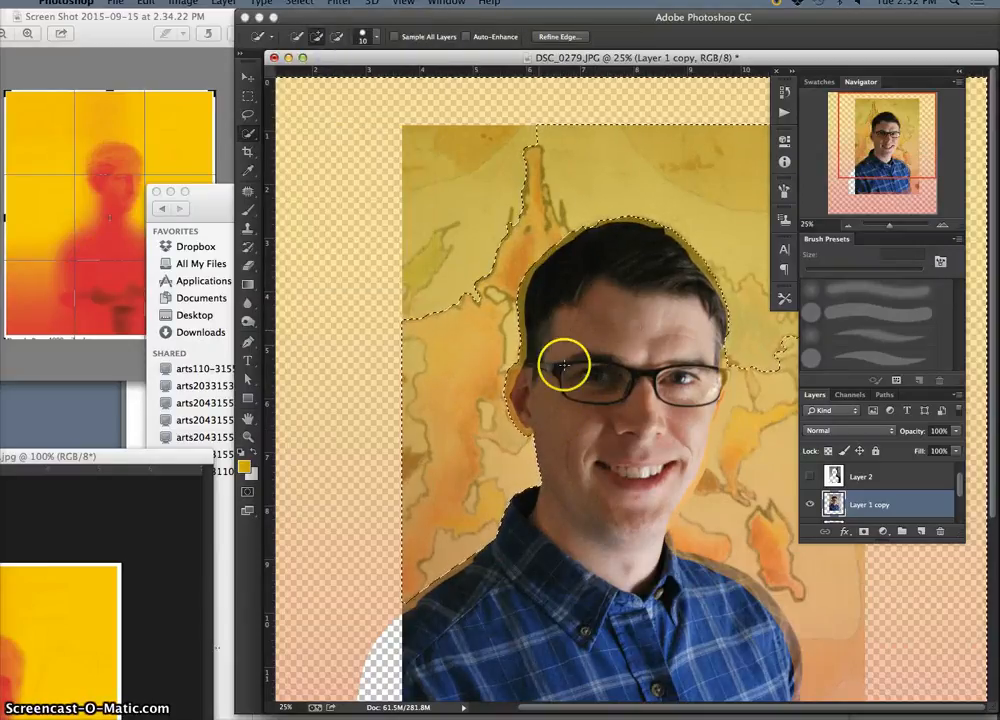
- On Layer 2 copy, erase the gradient strip covering the ear with the Eraser at 39 px
left_click_drag(960, 487, 958, 472)
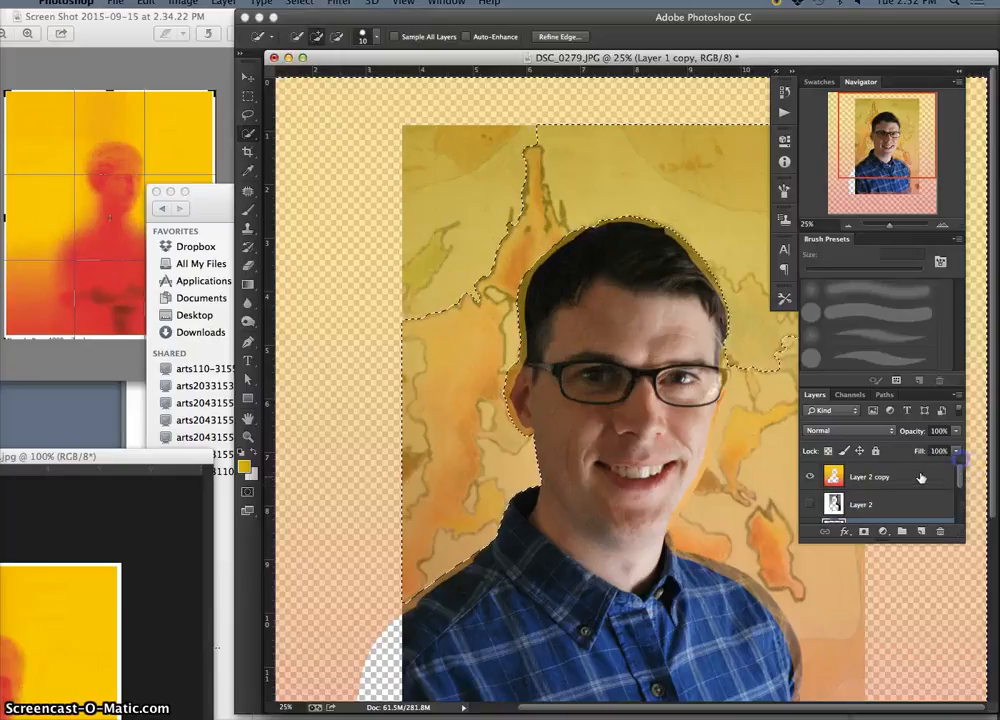
left_click(921, 477)
key("super+plus")
key("super+plus")
key("super+plus")
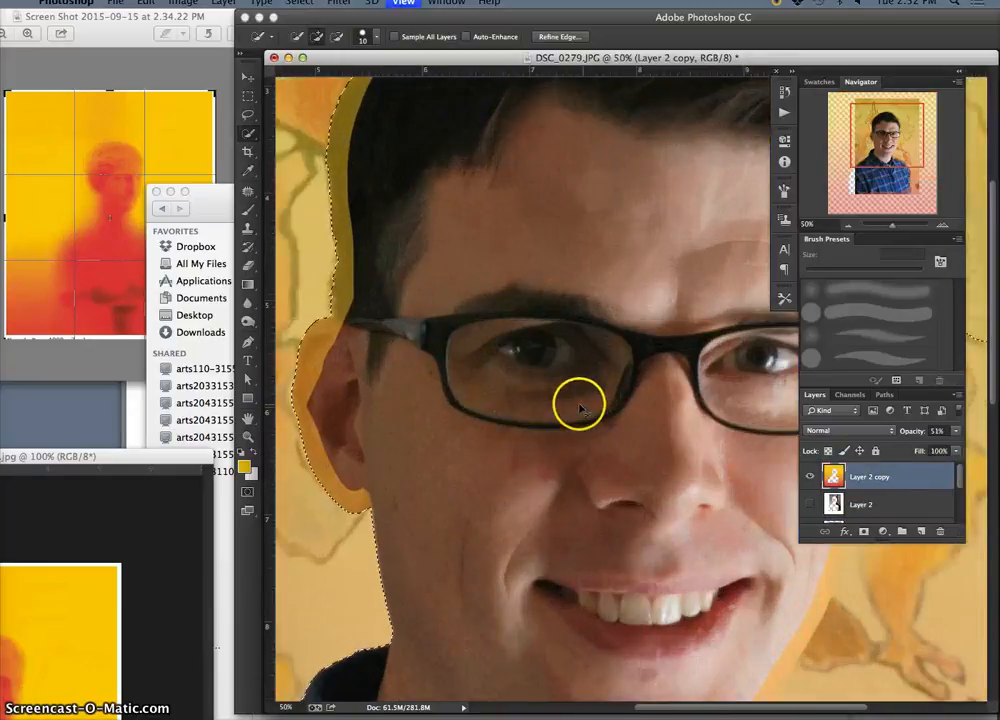
left_click_drag(442, 374, 517, 330)
left_click(248, 265)
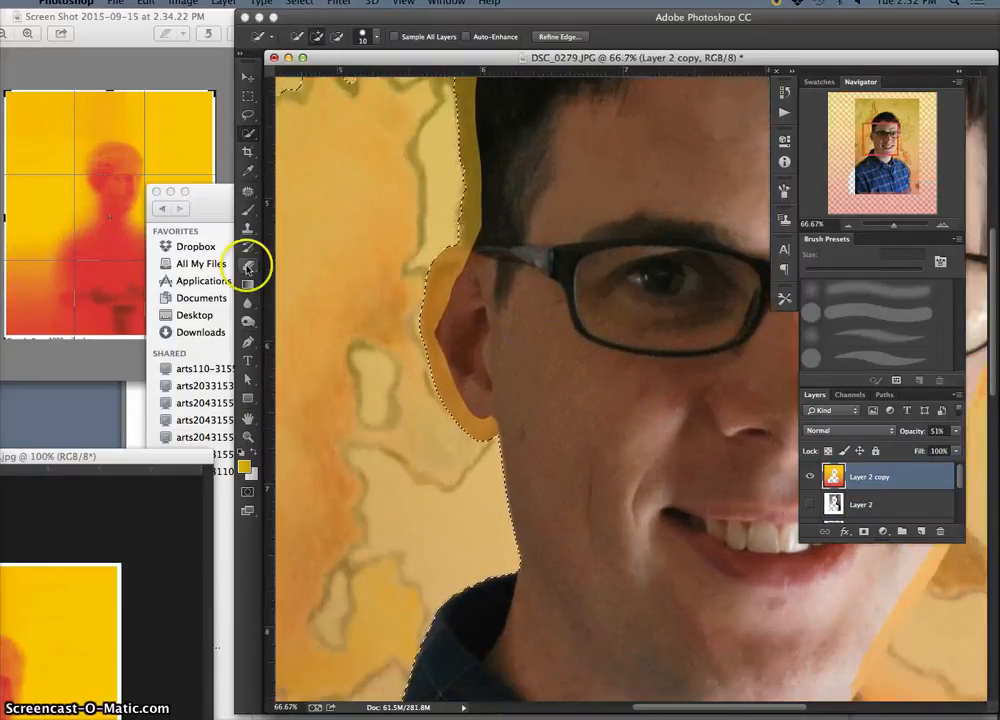
left_click(466, 258)
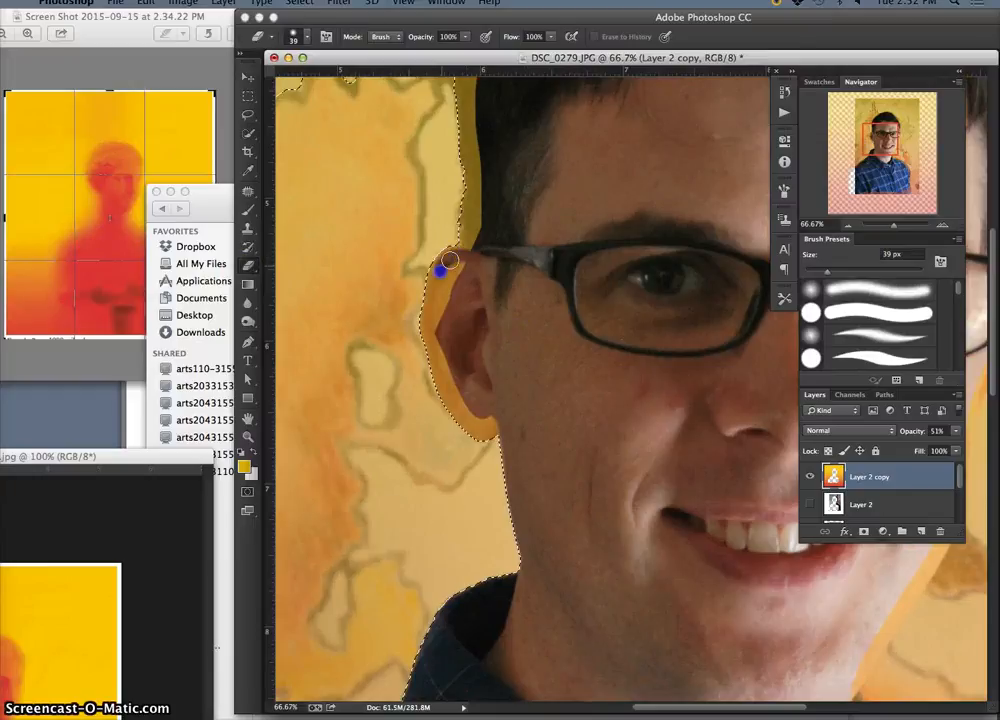
left_click(435, 280)
left_click(438, 267)
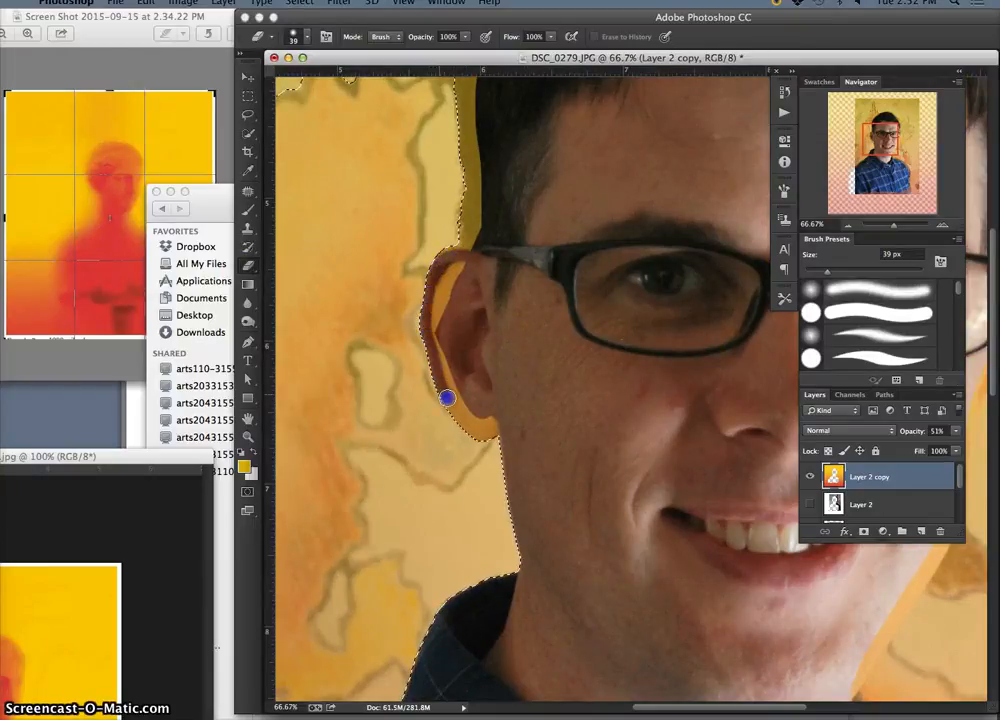
mouse_move(465, 423)
left_mouse_down()
mouse_move(484, 435)
mouse_move(502, 428)
mouse_move(487, 424)
left_mouse_up()
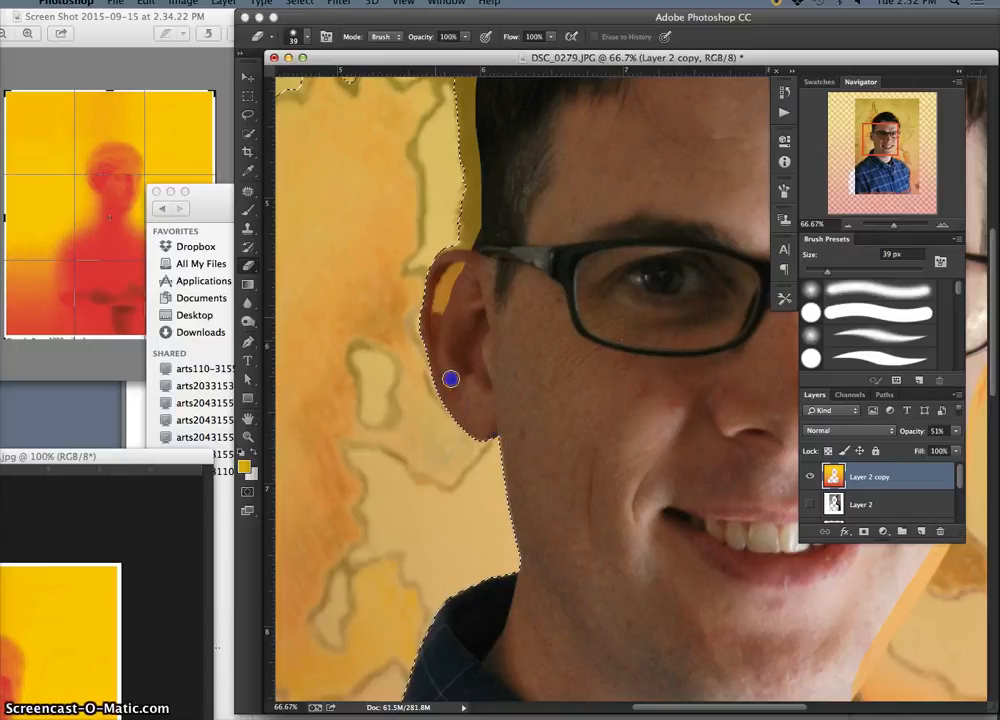
left_click_drag(451, 379, 446, 368)
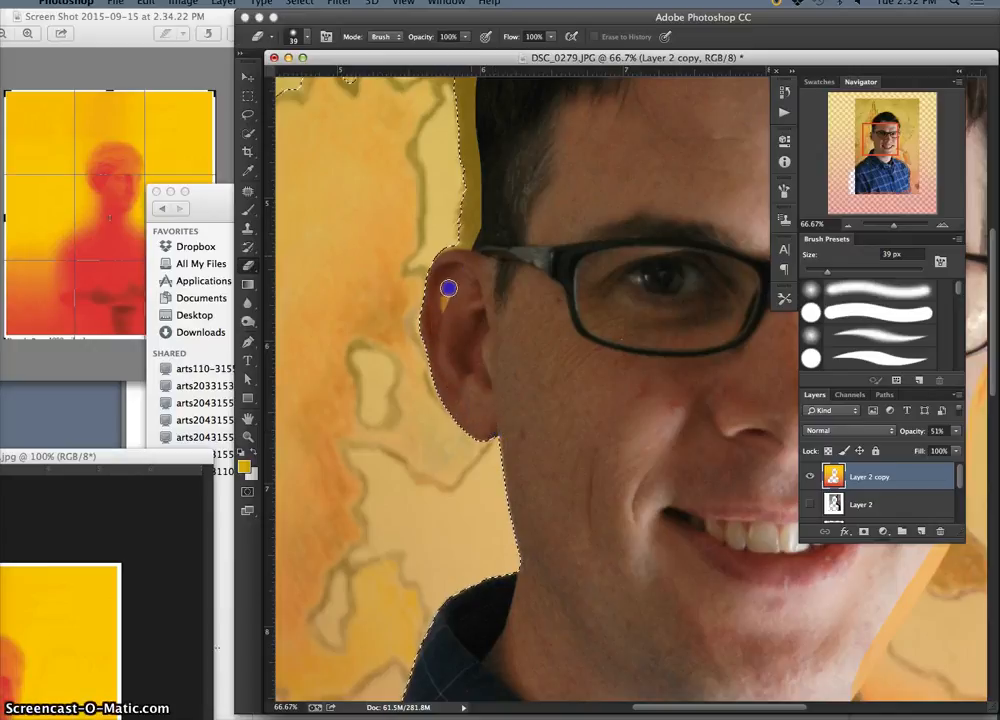
- Erase the remaining gradient at the ear and along the adjoining side of the hair up toward the crown
mouse_move(440, 307)
left_mouse_down()
mouse_move(458, 258)
mouse_move(489, 227)
mouse_move(449, 254)
mouse_move(468, 254)
mouse_move(444, 256)
mouse_move(481, 210)
left_mouse_up()
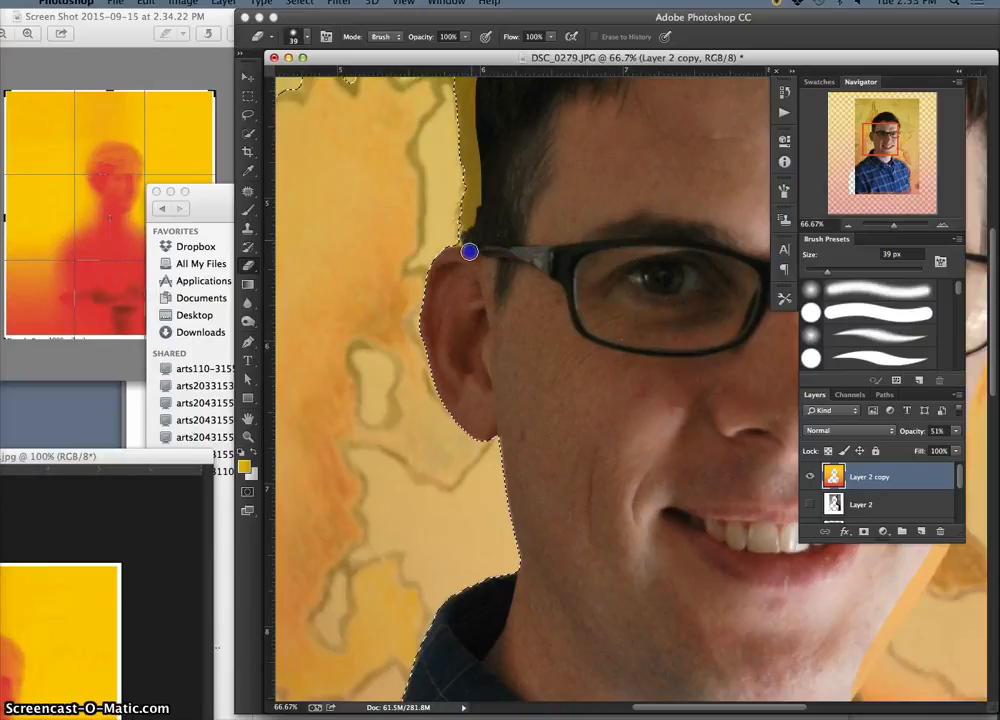
mouse_move(460, 250)
left_mouse_down()
mouse_move(466, 151)
mouse_move(478, 160)
mouse_move(474, 225)
mouse_move(476, 170)
left_mouse_up()
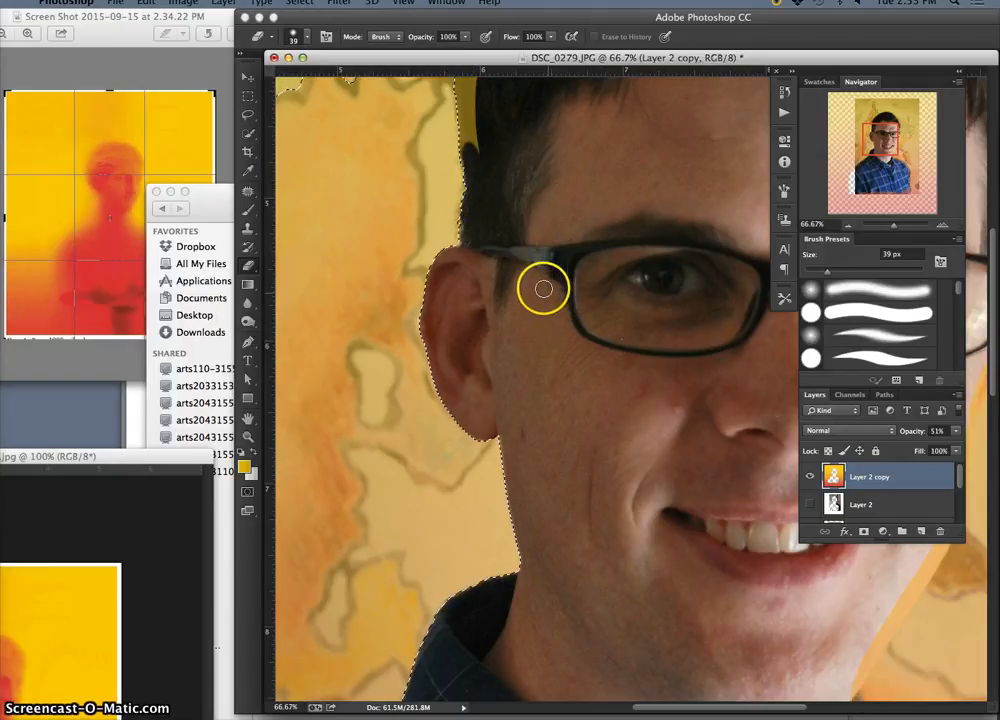
left_click_drag(518, 274, 559, 490)
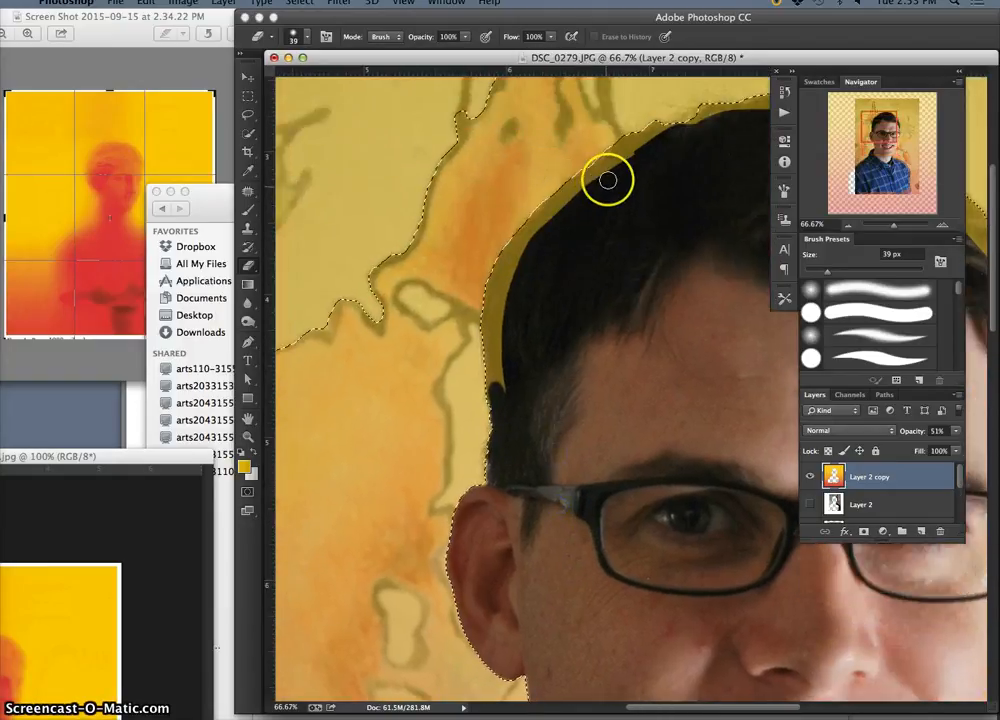
mouse_move(607, 178)
left_mouse_down()
mouse_move(547, 218)
mouse_move(590, 173)
mouse_move(518, 262)
left_mouse_up()
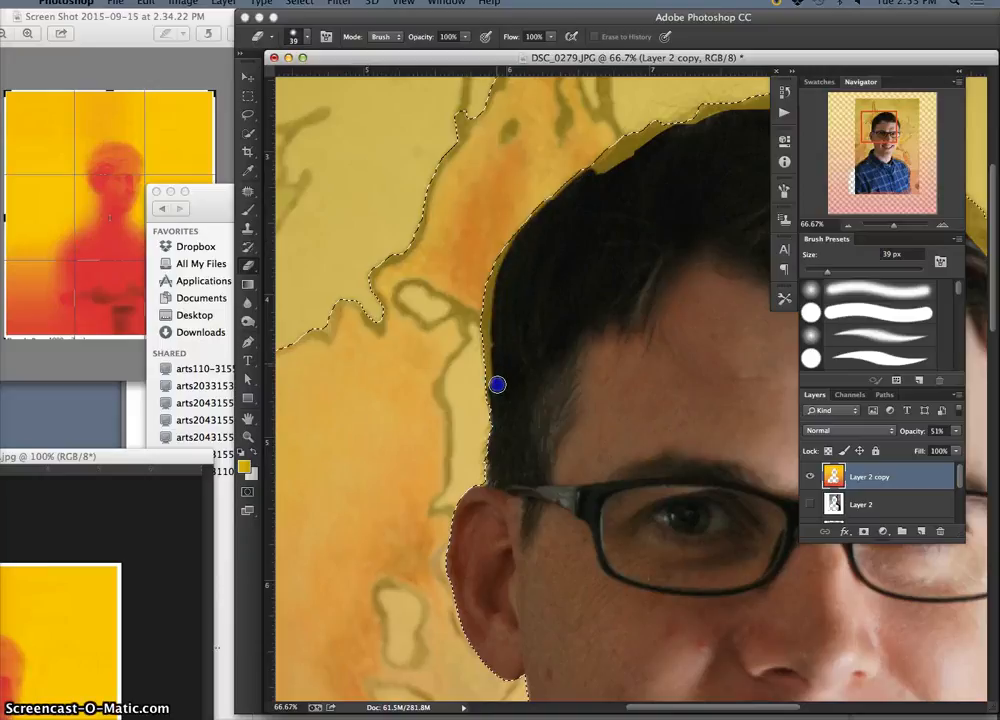
mouse_move(490, 308)
left_mouse_down()
mouse_move(488, 316)
mouse_move(497, 269)
left_mouse_up()
mouse_move(485, 327)
left_mouse_down()
mouse_move(492, 292)
mouse_move(490, 368)
mouse_move(515, 248)
mouse_move(504, 264)
mouse_move(548, 209)
left_mouse_up()
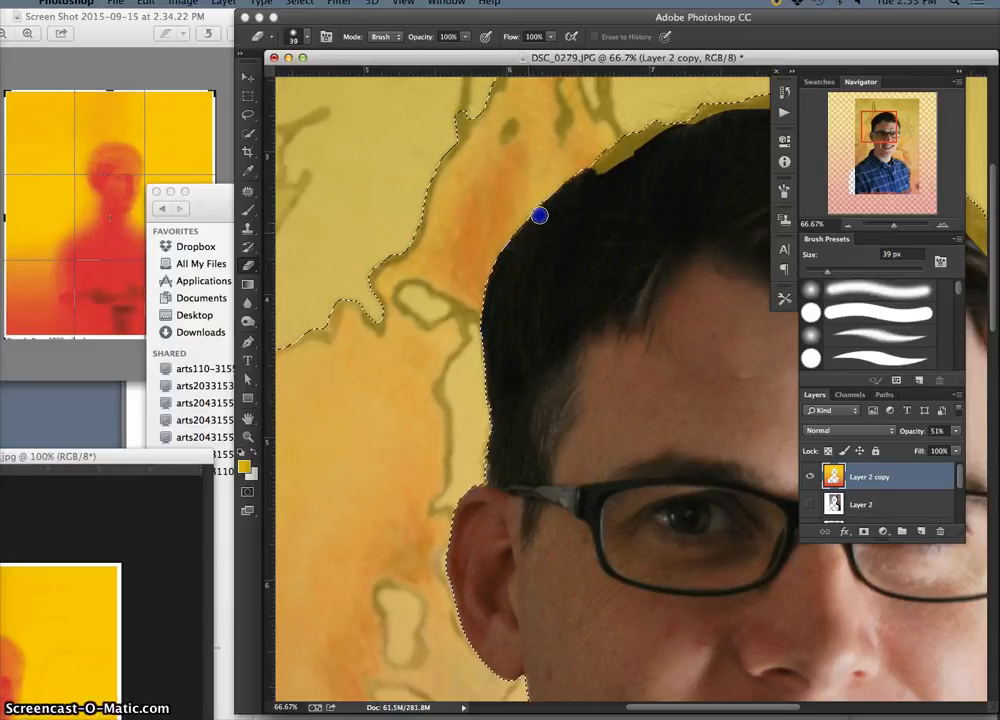
left_click_drag(511, 250, 580, 175)
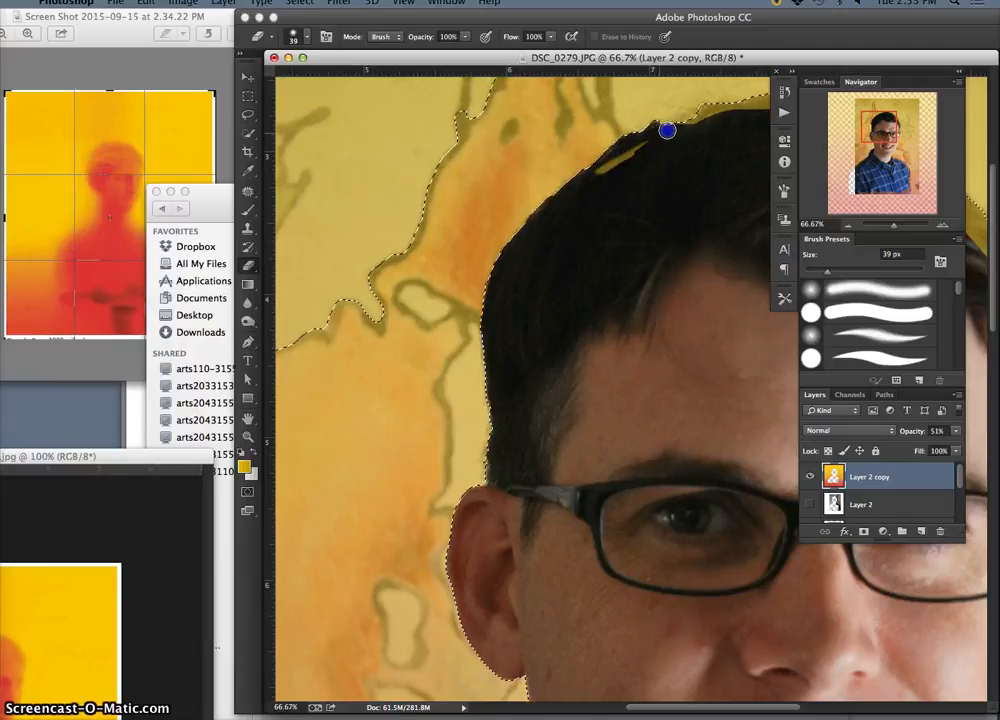
- Erase the gradient strip across the top of the hair within the figure selection
mouse_move(674, 207)
left_mouse_down()
mouse_move(681, 192)
mouse_move(547, 263)
left_mouse_up()
left_click_drag(622, 193, 622, 193)
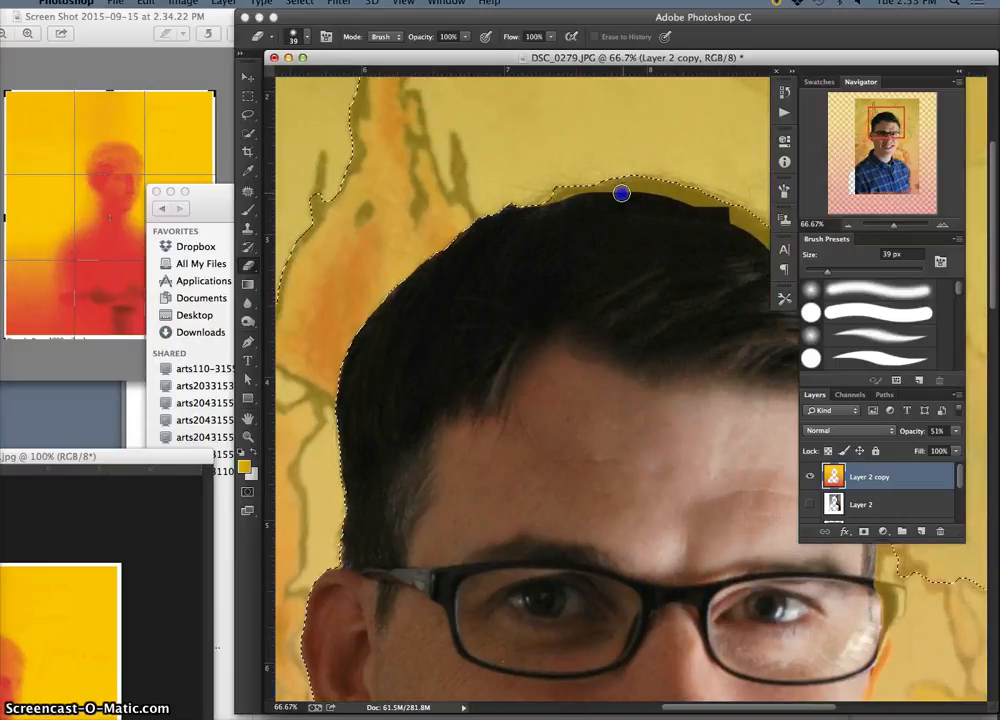
mouse_move(552, 202)
left_mouse_down()
mouse_move(621, 182)
mouse_move(609, 185)
mouse_move(684, 201)
left_mouse_up()
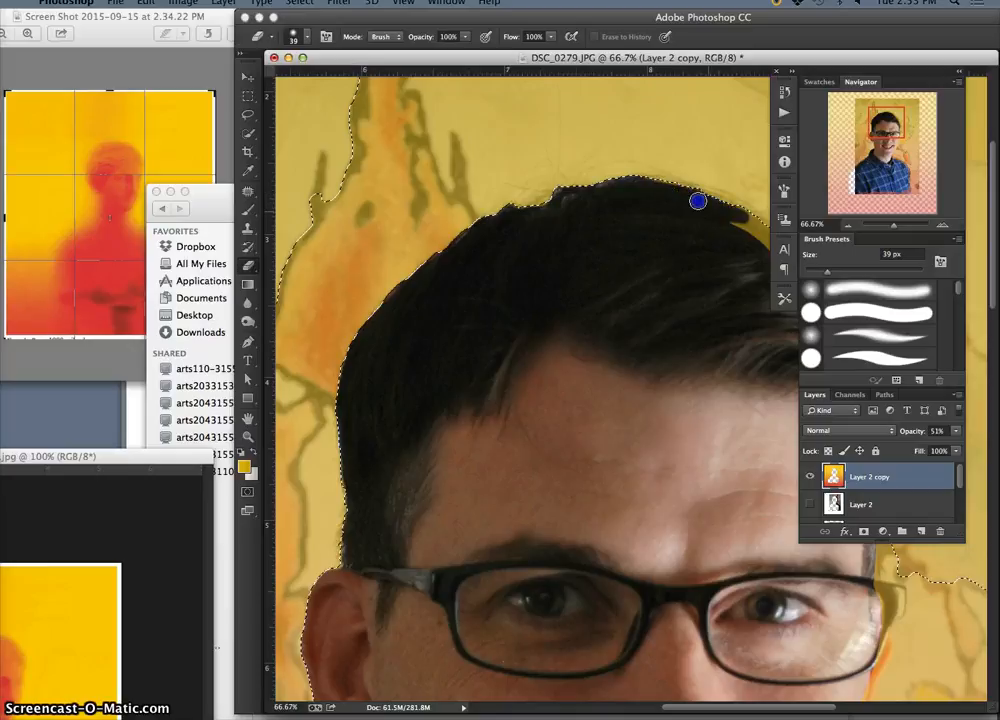
- Erase the gradient down the opposite side of the hair to the temple and over the outer hinge of the glasses
left_click_drag(714, 245, 556, 248)
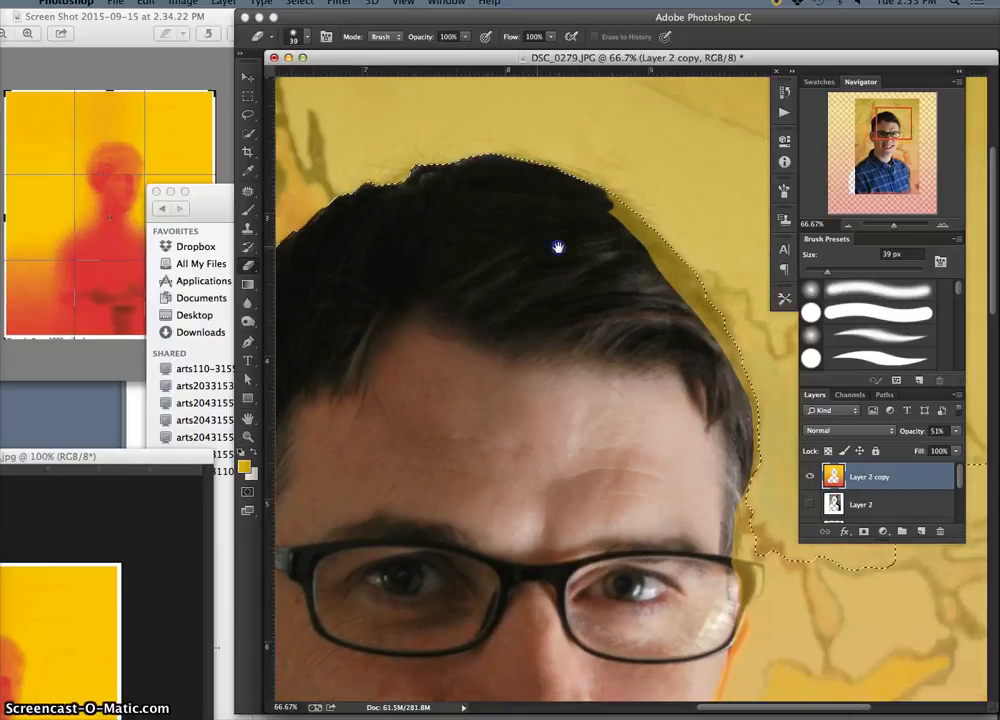
left_click(556, 193)
mouse_move(556, 193)
left_mouse_down()
mouse_move(622, 245)
mouse_move(579, 215)
left_mouse_up()
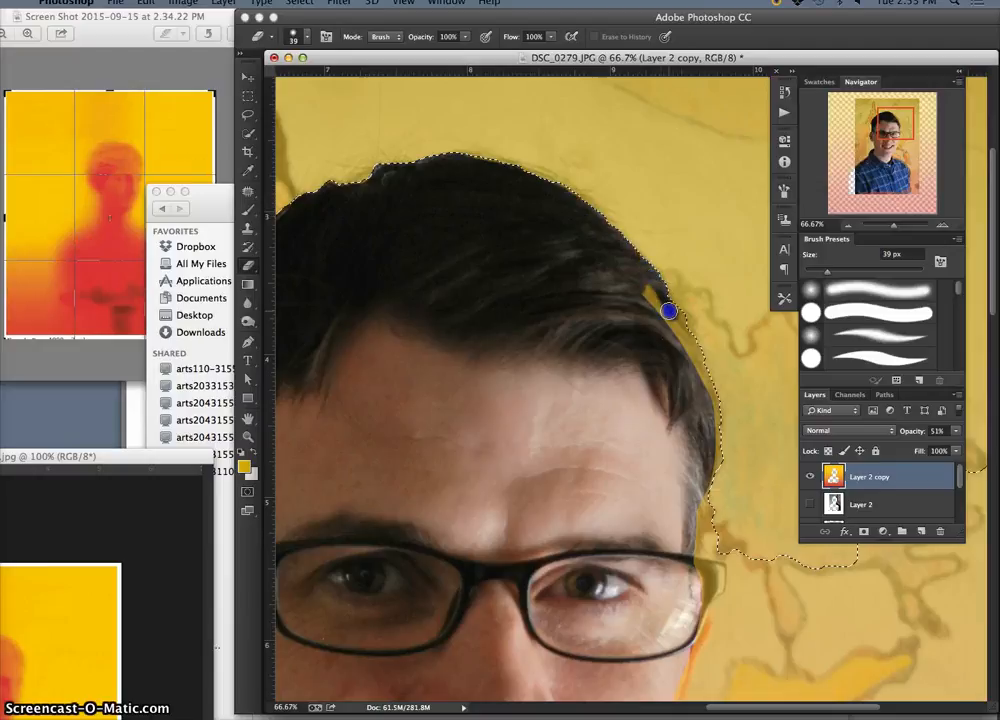
left_click_drag(674, 313, 711, 412)
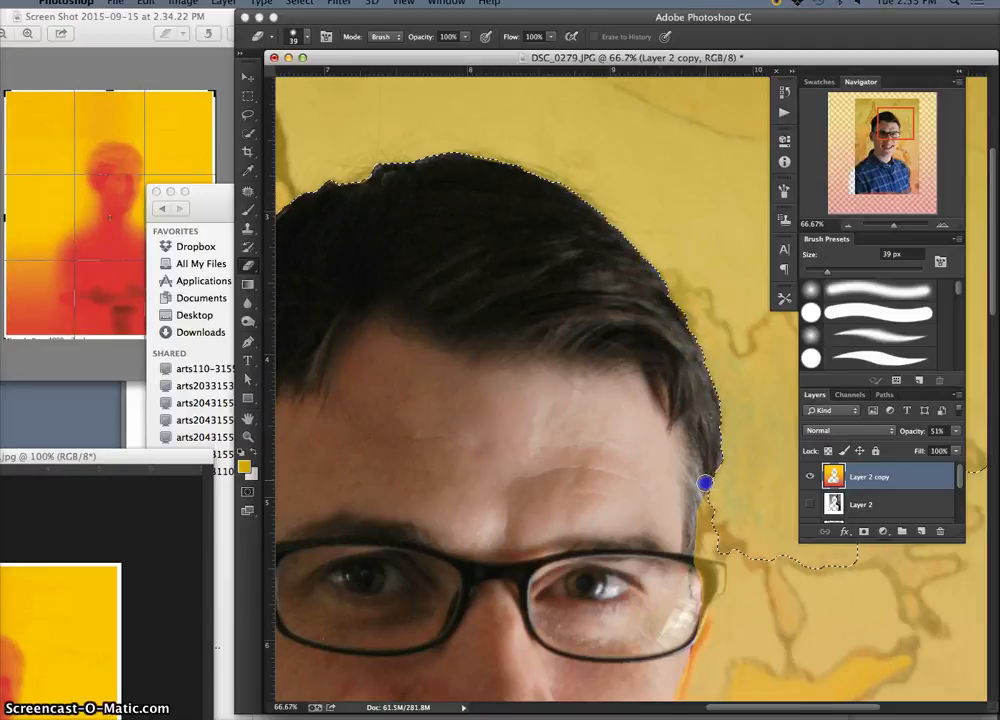
mouse_move(705, 483)
left_mouse_down()
mouse_move(693, 556)
mouse_move(695, 503)
mouse_move(705, 524)
mouse_move(699, 484)
mouse_move(681, 535)
left_mouse_up()
scroll(681, 535, "down", 5)
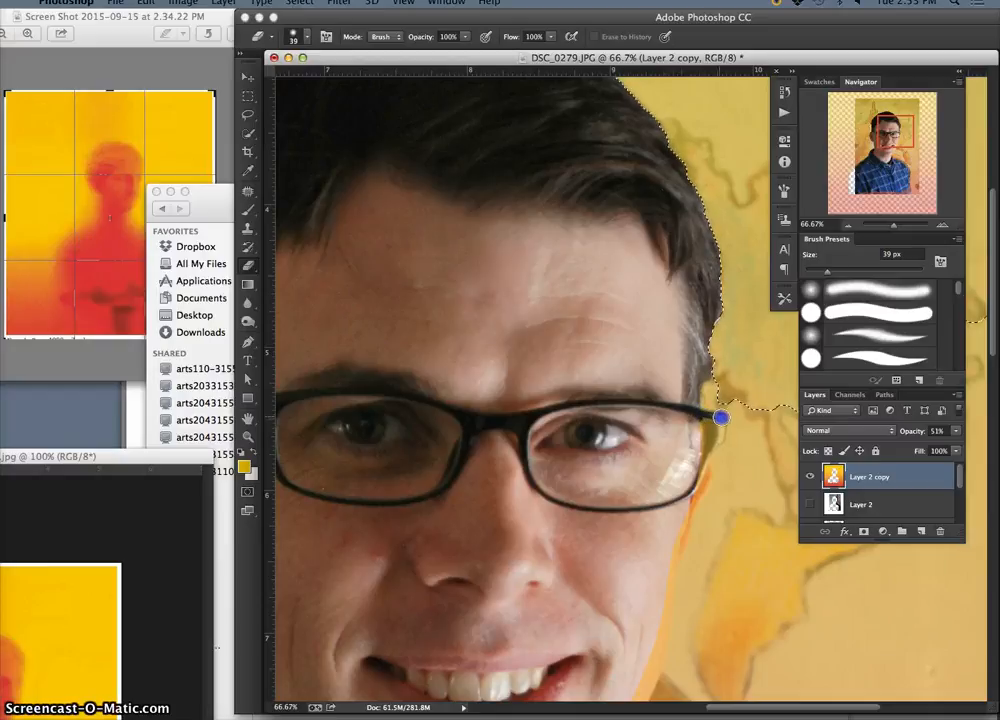
left_click_drag(718, 440, 700, 467)
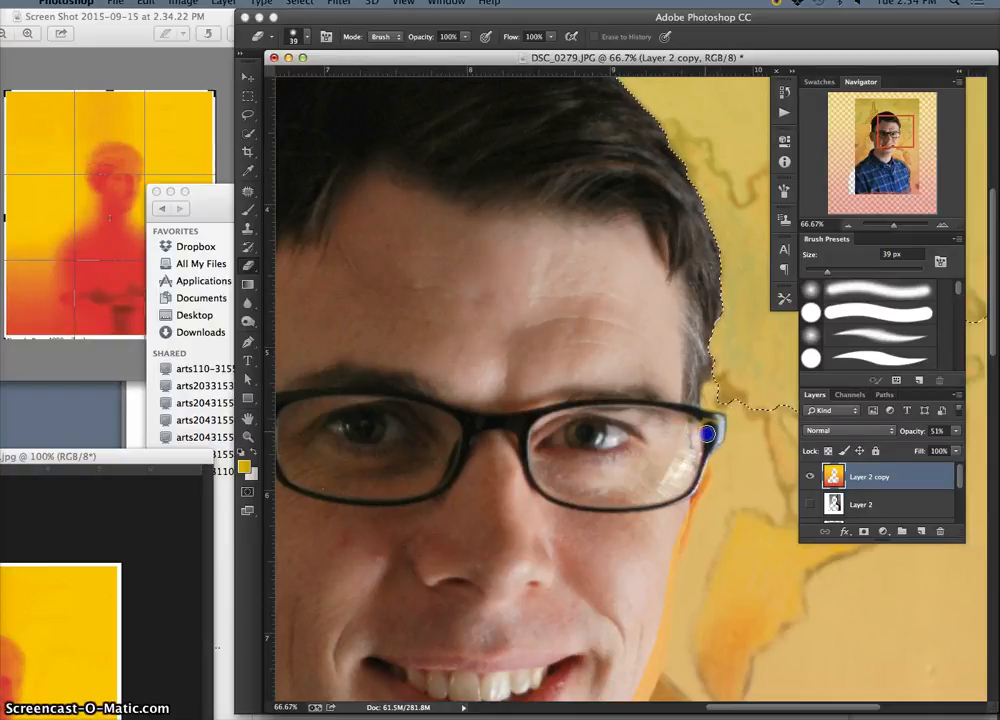
- Erase the gradient along the cheek edge below the glasses and undo the last eraser stroke
key("space")
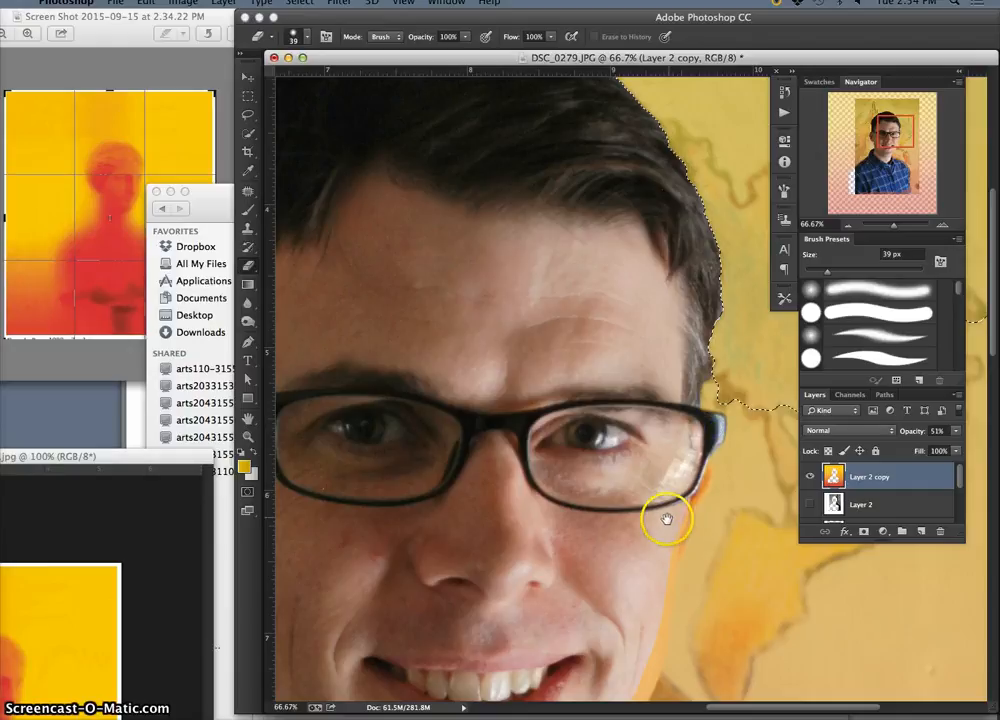
left_click_drag(665, 520, 671, 419)
left_click(714, 289)
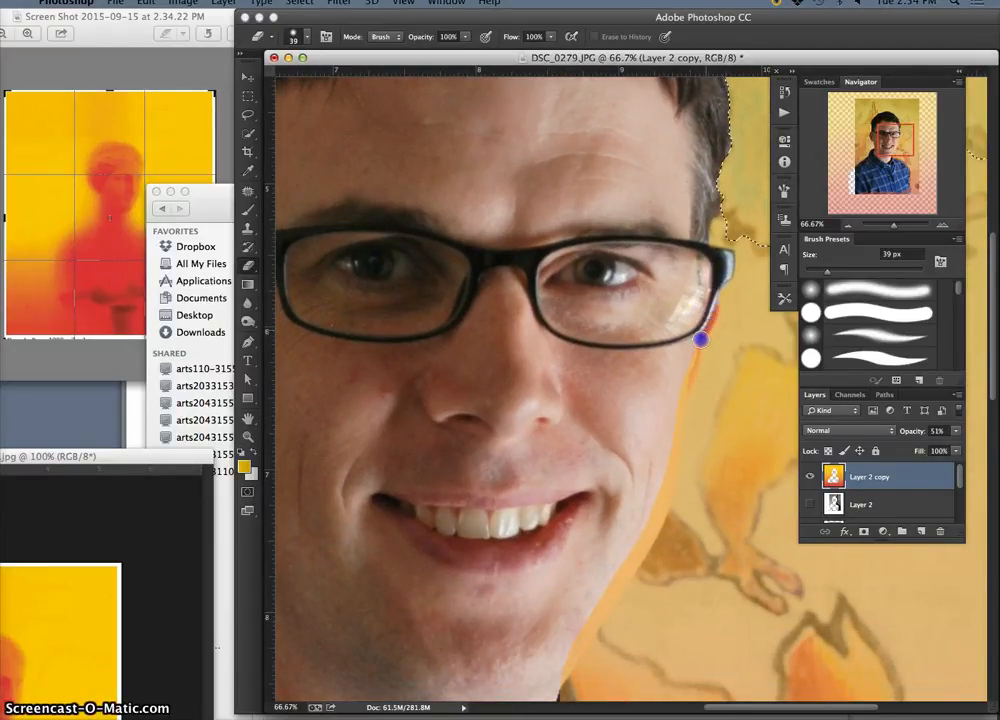
left_click_drag(713, 316, 665, 458)
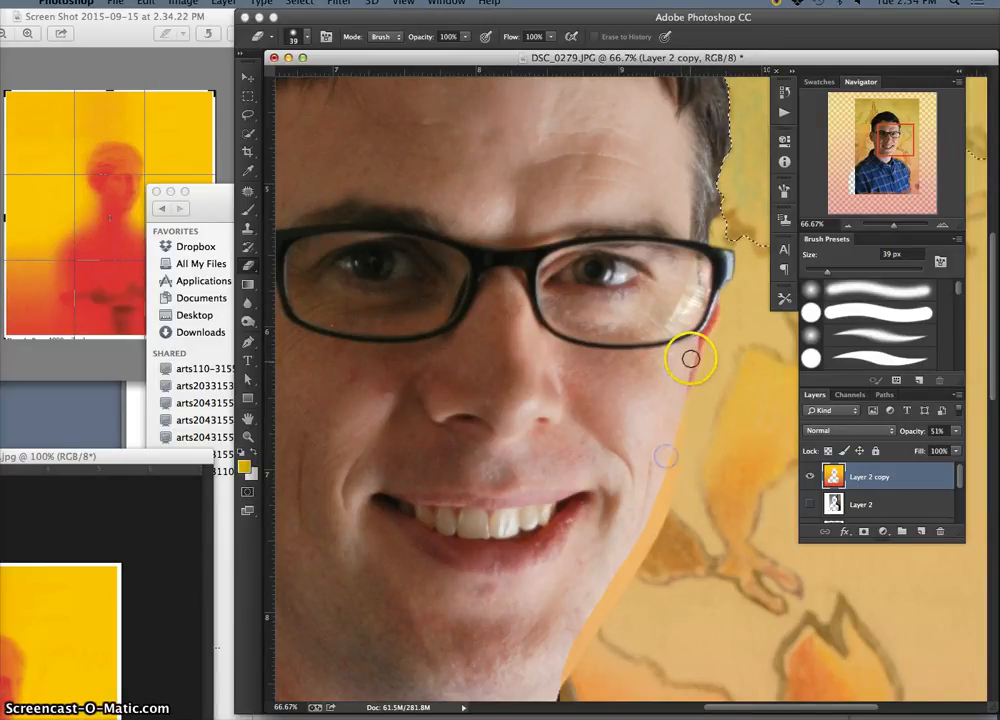
mouse_move(692, 350)
left_mouse_down()
mouse_move(666, 429)
mouse_move(656, 312)
left_mouse_up()
left_click_drag(685, 191, 683, 236)
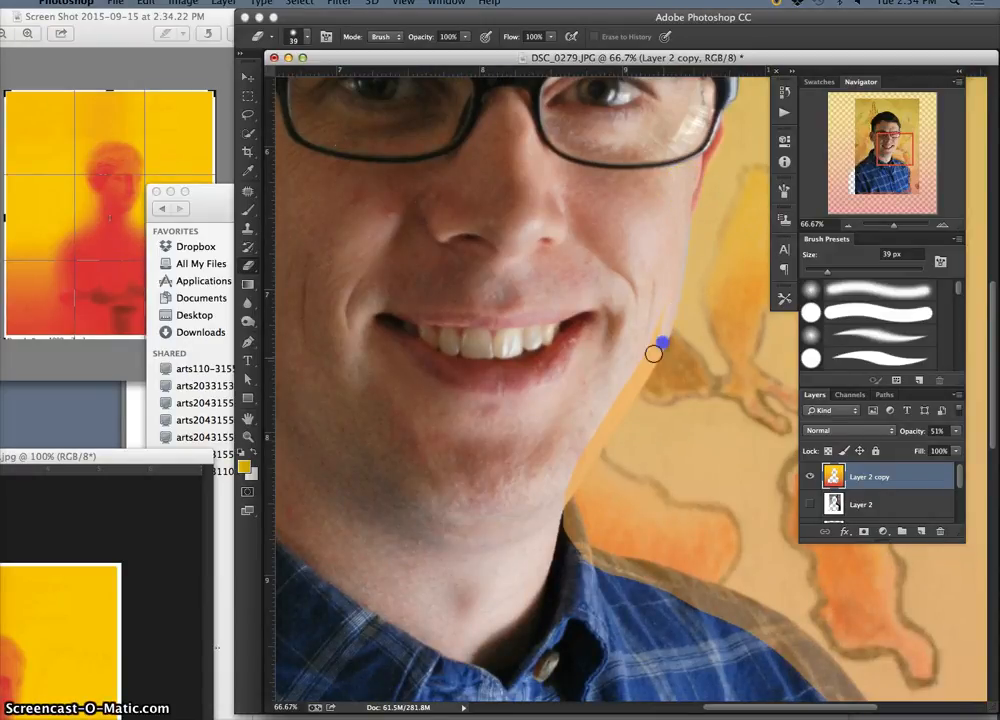
key("super+z")
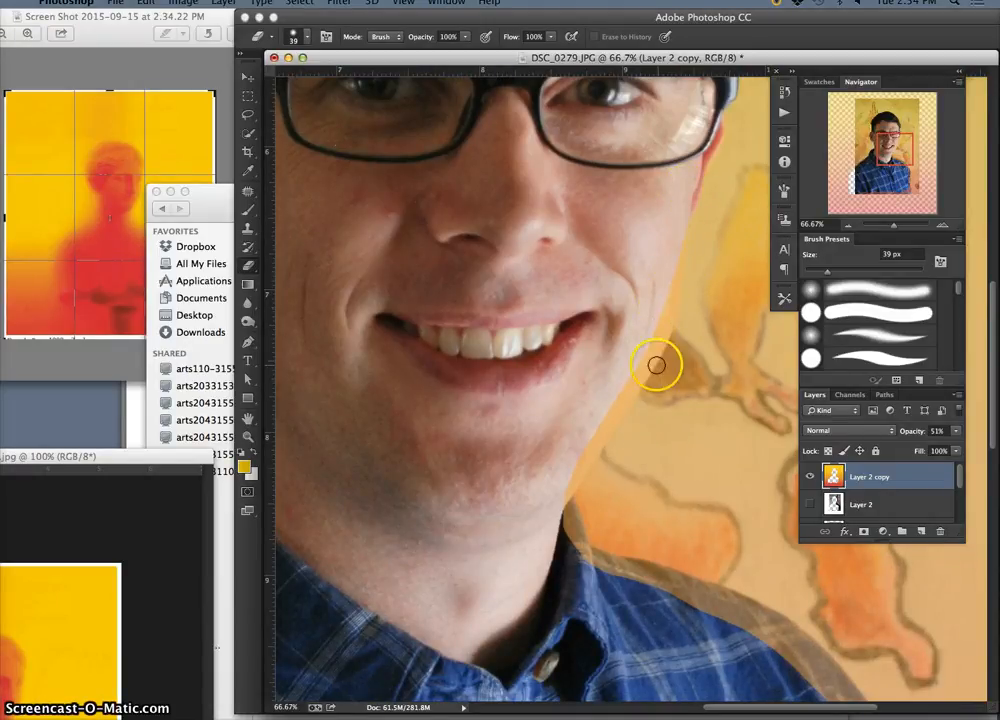
- Erase the gradient strip along the lower cheek and jawline down toward the collar
left_click_drag(684, 212, 683, 221)
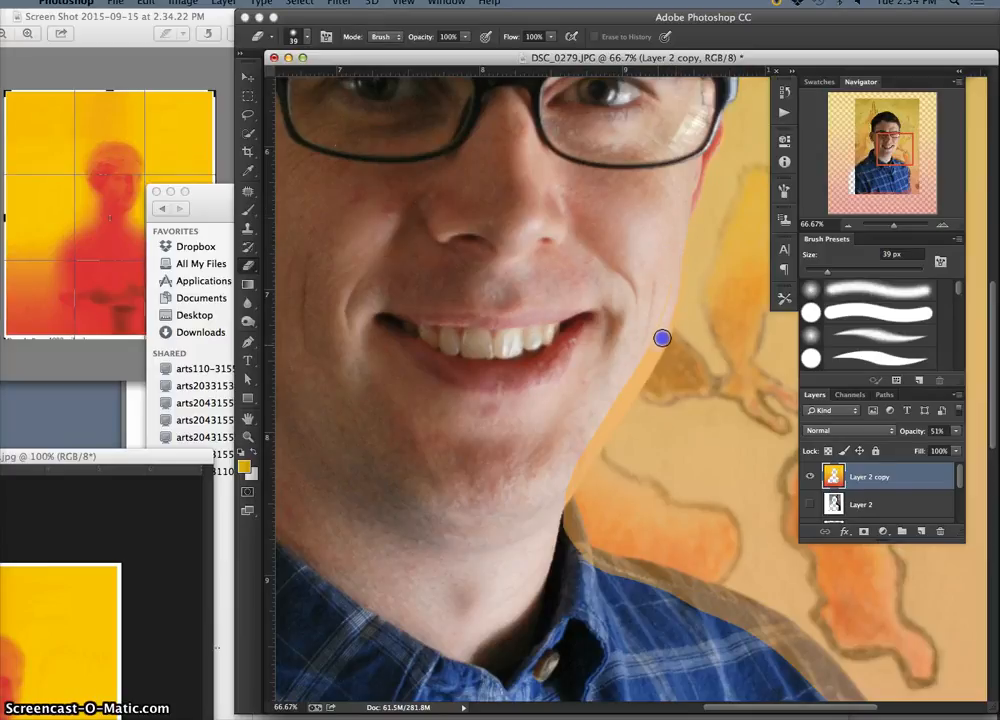
mouse_move(679, 237)
left_mouse_down()
mouse_move(662, 336)
mouse_move(655, 306)
left_mouse_up()
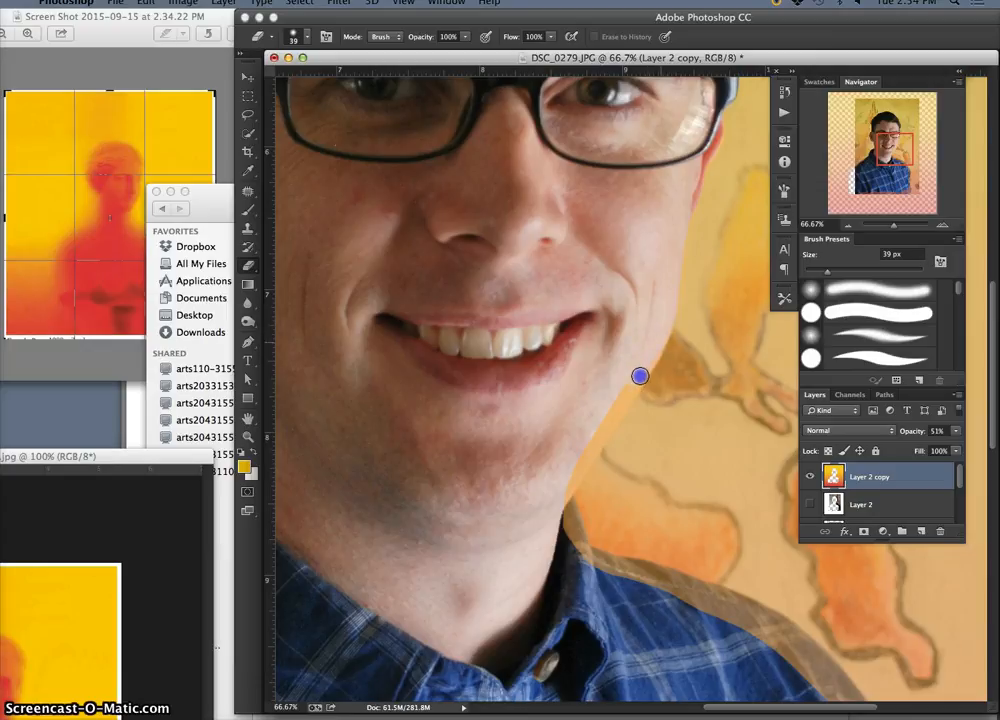
mouse_move(633, 391)
left_mouse_down()
mouse_move(588, 464)
mouse_move(605, 420)
left_mouse_up()
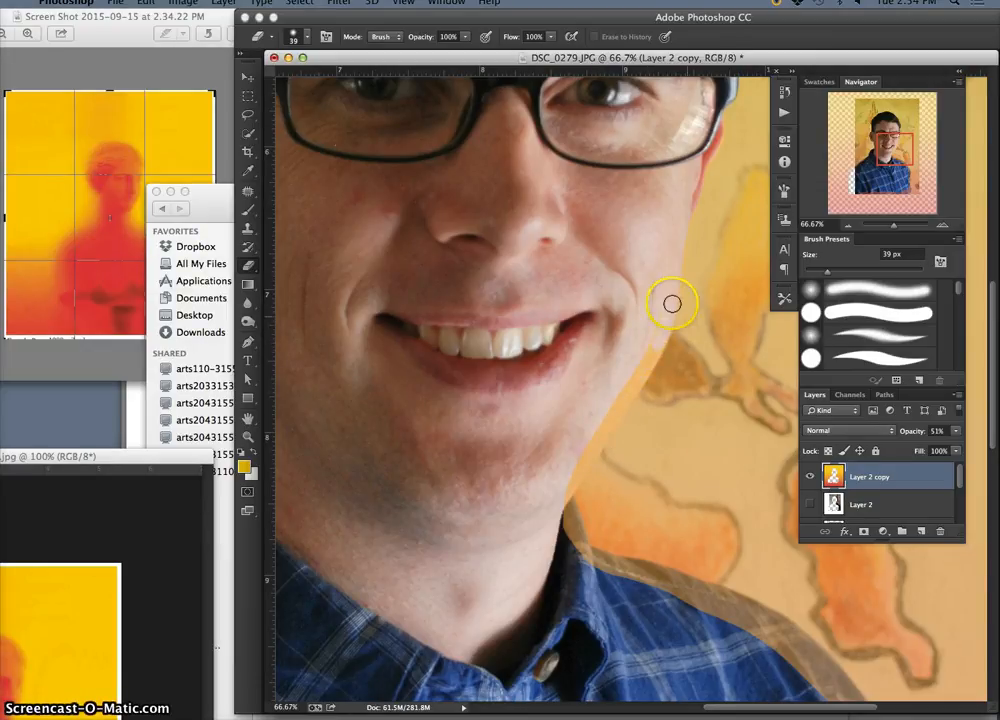
mouse_move(672, 303)
left_mouse_down()
mouse_move(638, 365)
mouse_move(655, 345)
left_mouse_up()
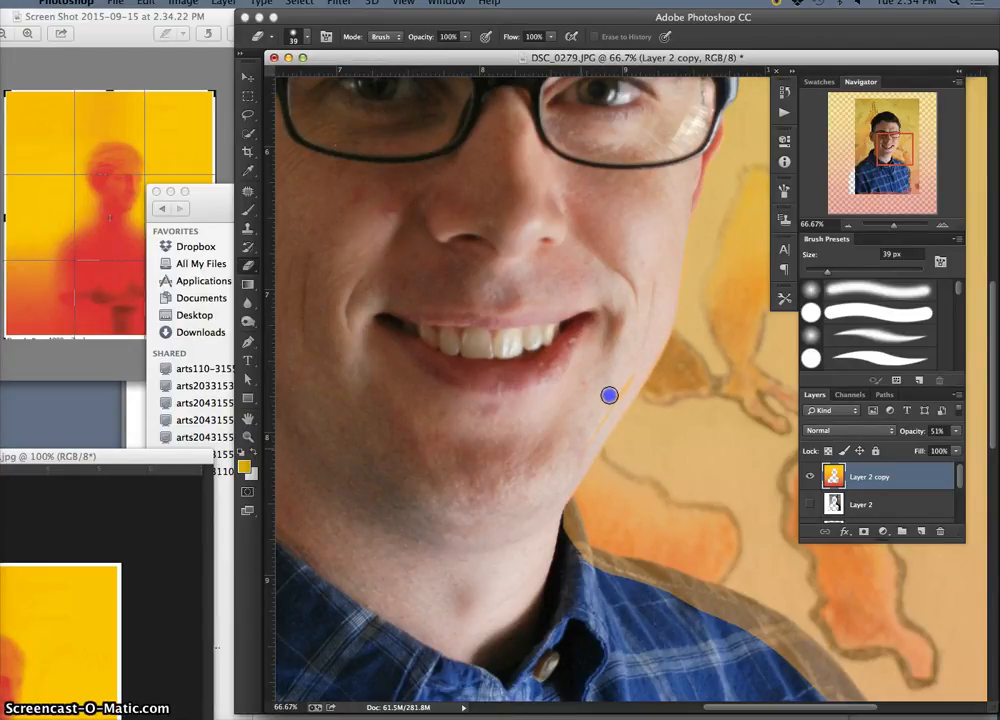
left_click_drag(595, 423, 630, 372)
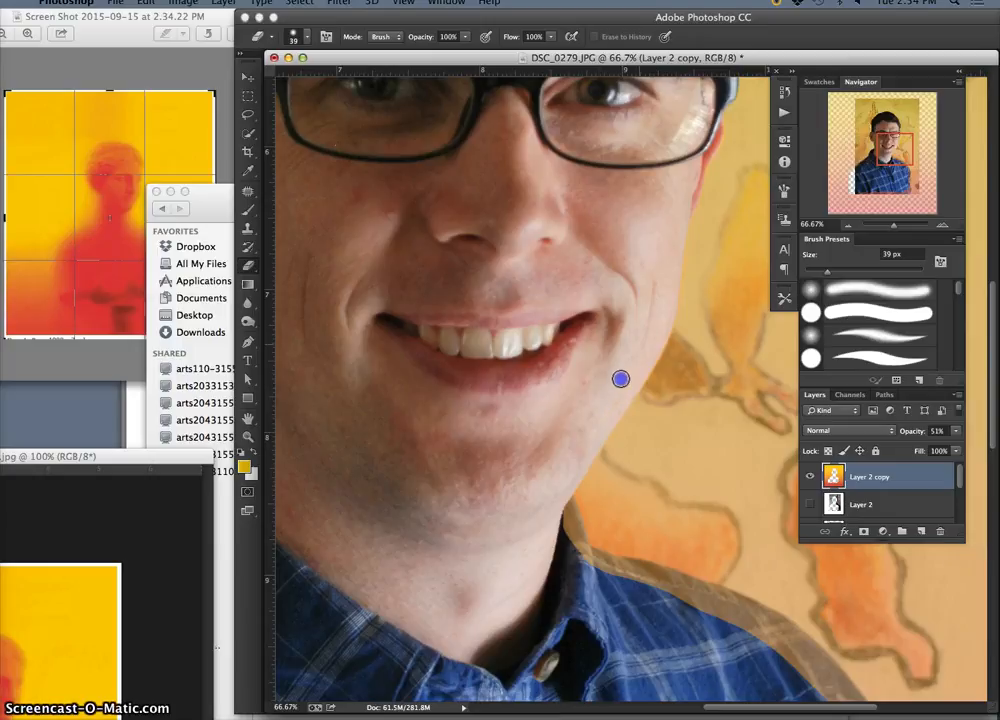
- Erase the gradient strip over the outer edge of the collar and undo the stroke made along the adjoining shoulder
key("super+minus")
key("super+minus")
key("super+minus")
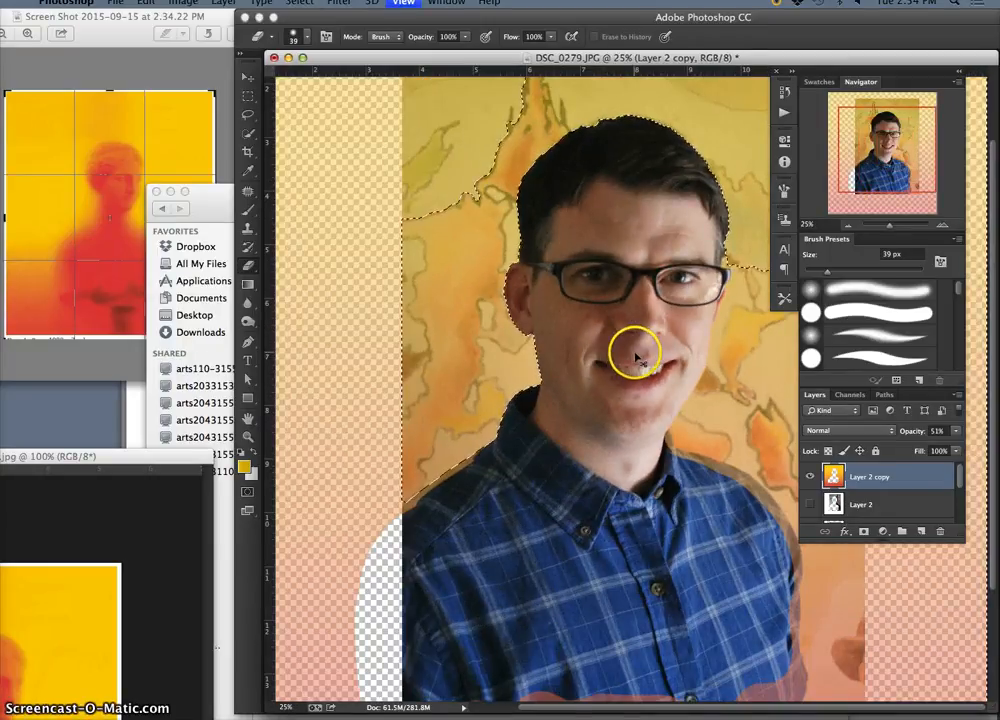
key("super+plus")
key("super+plus")
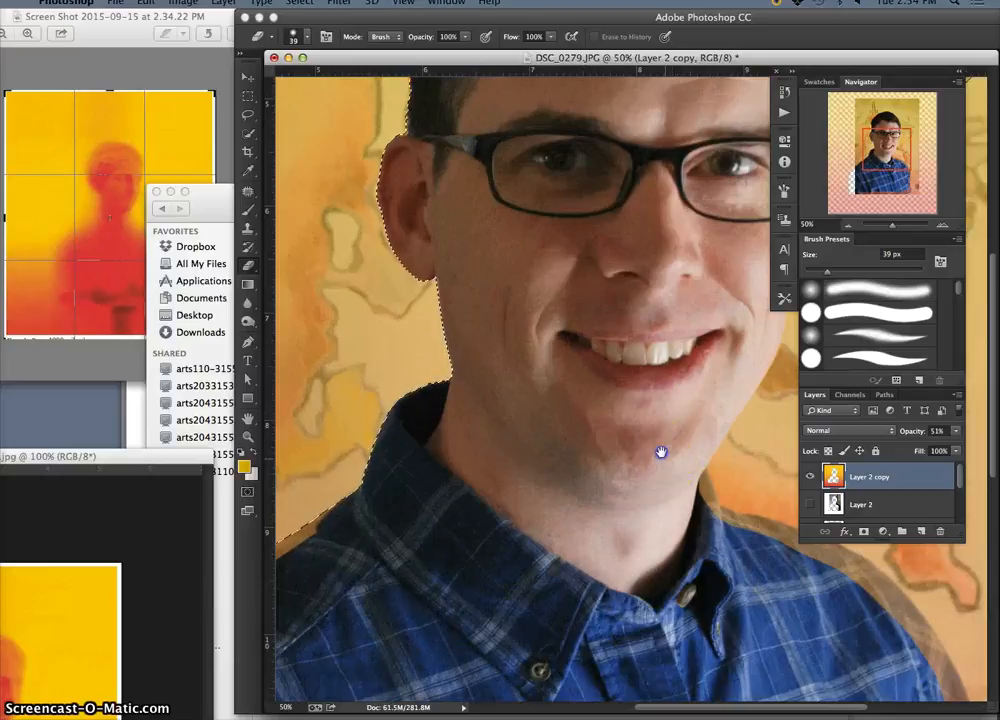
left_click_drag(661, 453, 585, 313)
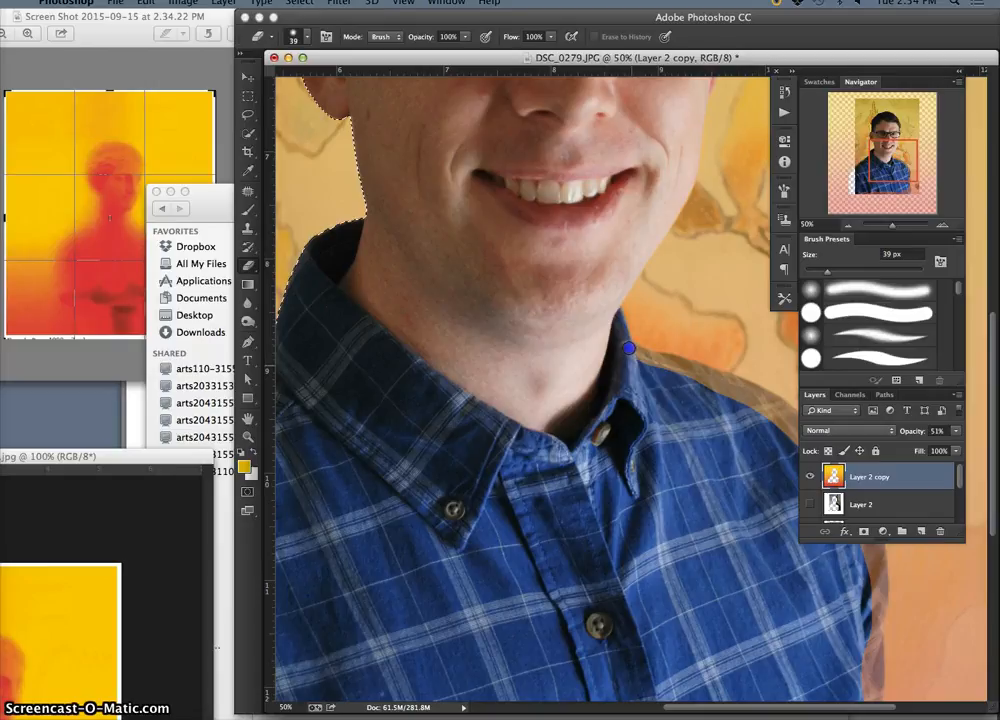
left_click_drag(630, 390, 468, 288)
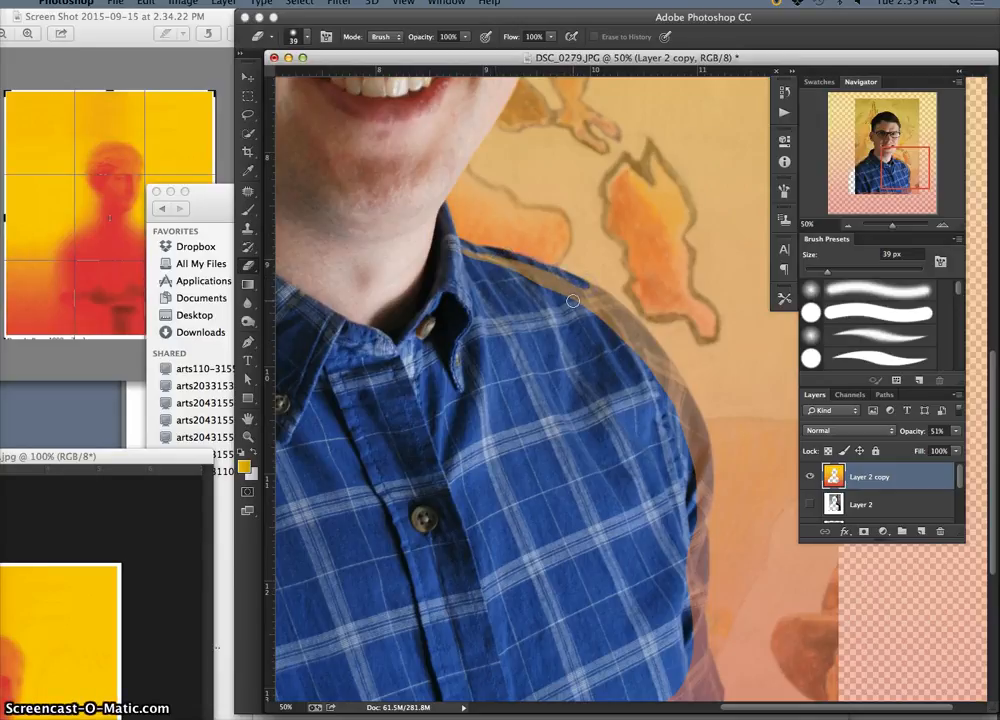
key("super+z")
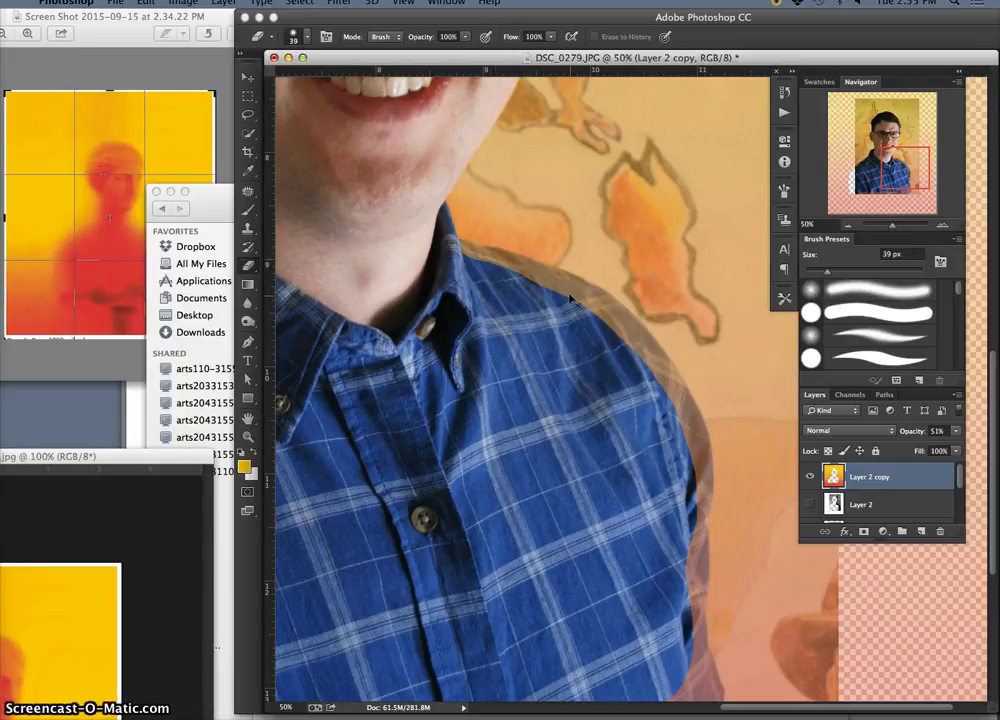
- Replace the old selection with a Quick Selection of the shirt's shoulder and sleeve along its outer edge on Layer 1 copy
left_click_drag(959, 476, 958, 488)
left_click(924, 508)
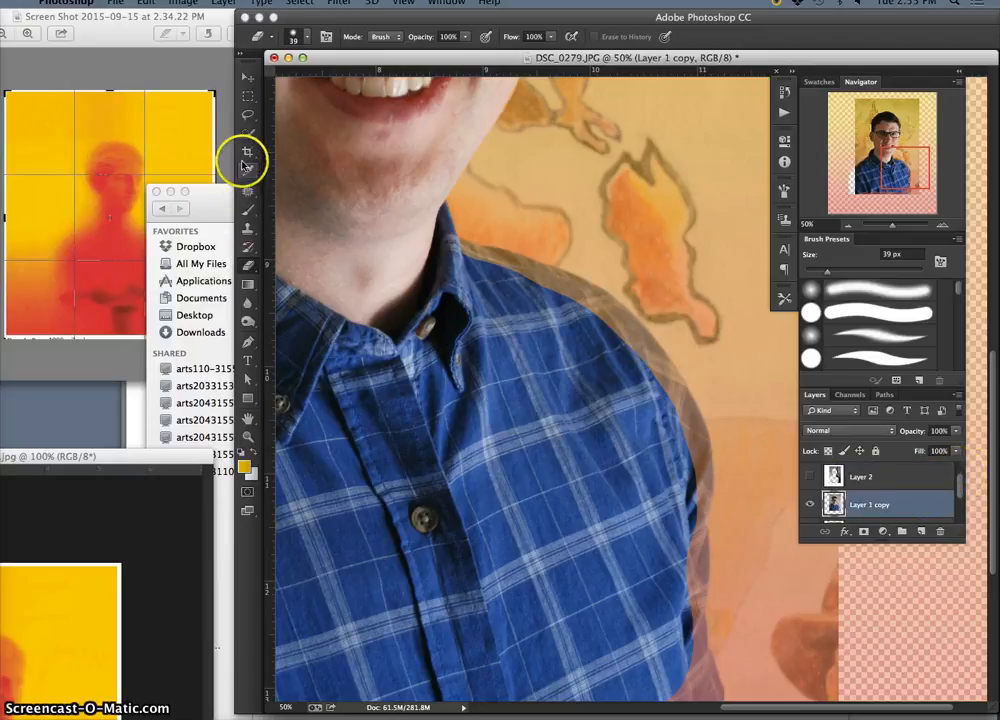
left_click(248, 132)
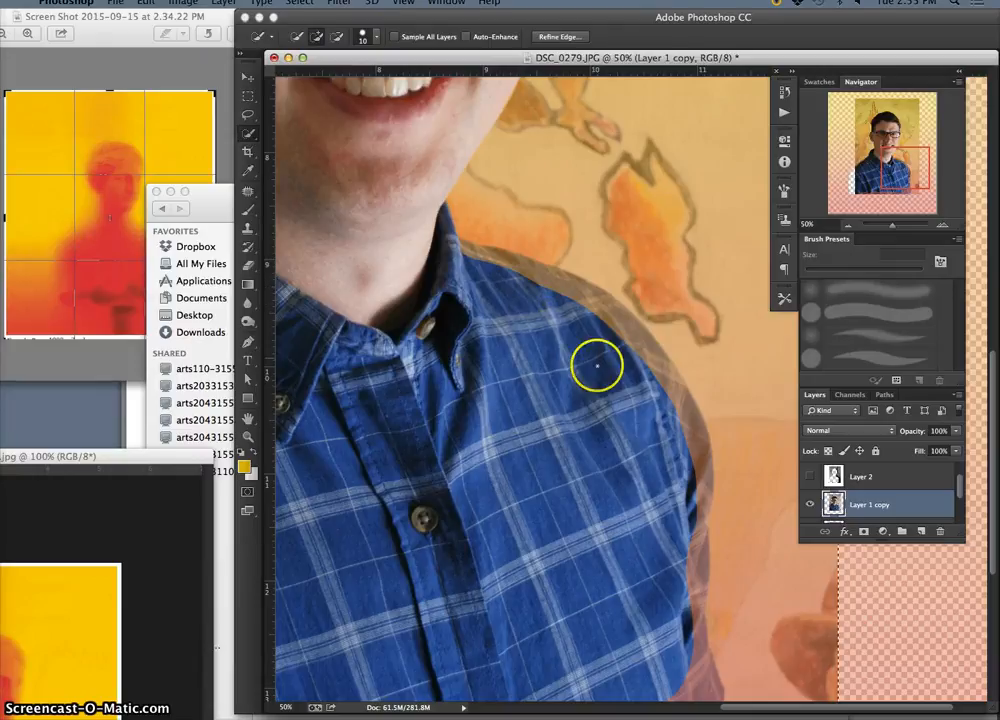
key("super+d")
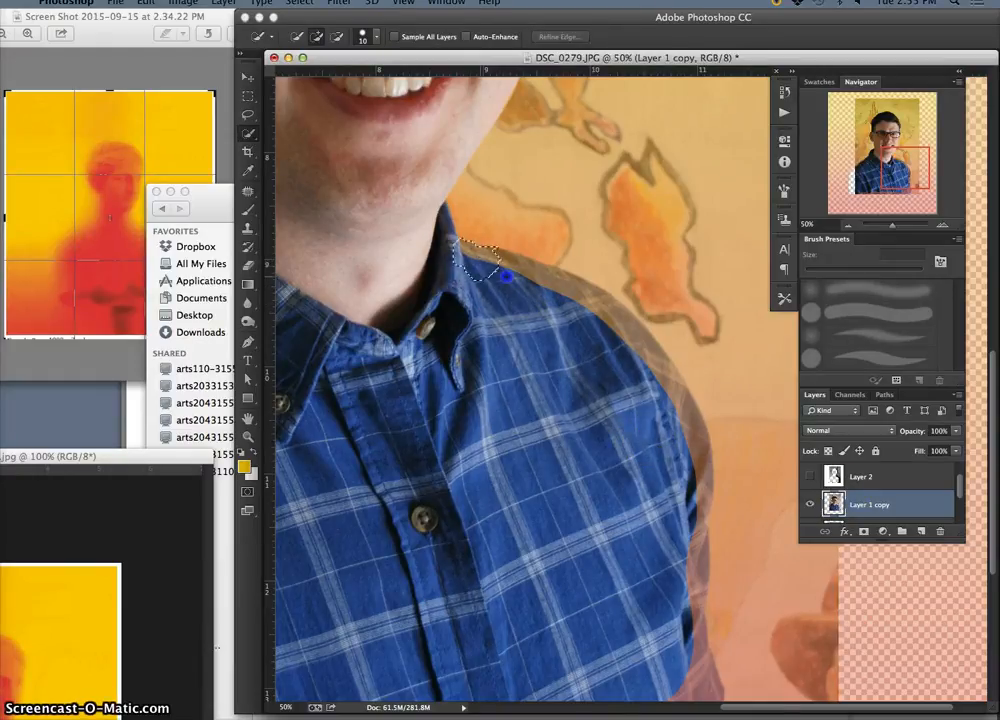
mouse_move(647, 410)
left_mouse_down()
mouse_move(670, 474)
mouse_move(673, 600)
left_mouse_up()
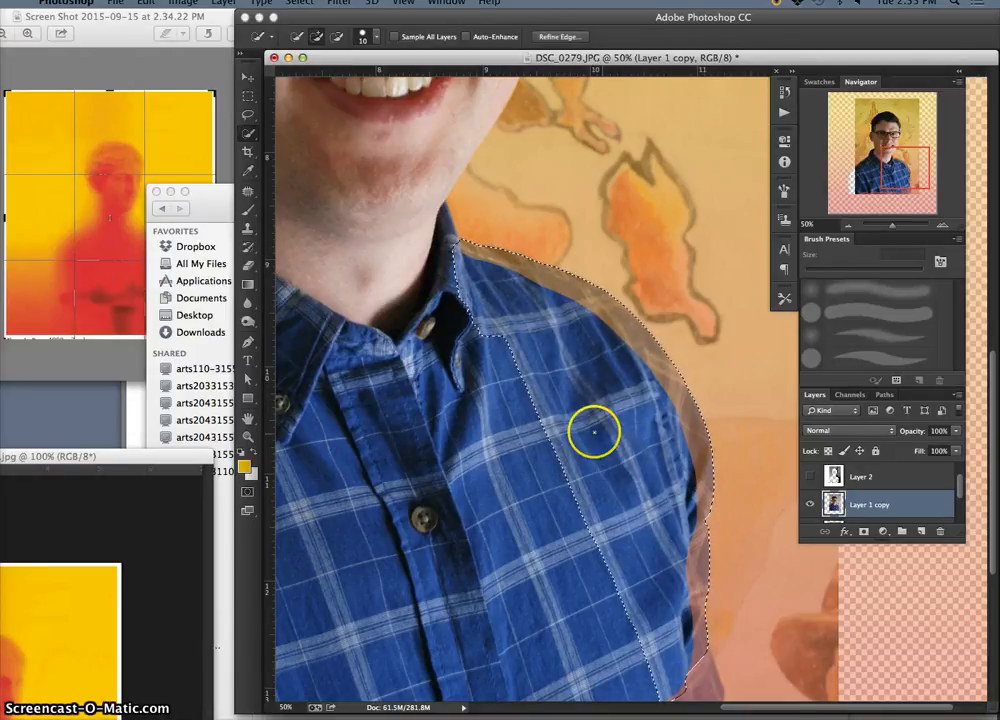
- Erase the gradient overlap on Layer 2 copy inside the shoulder and sleeve selection, and deselect
left_click(247, 265)
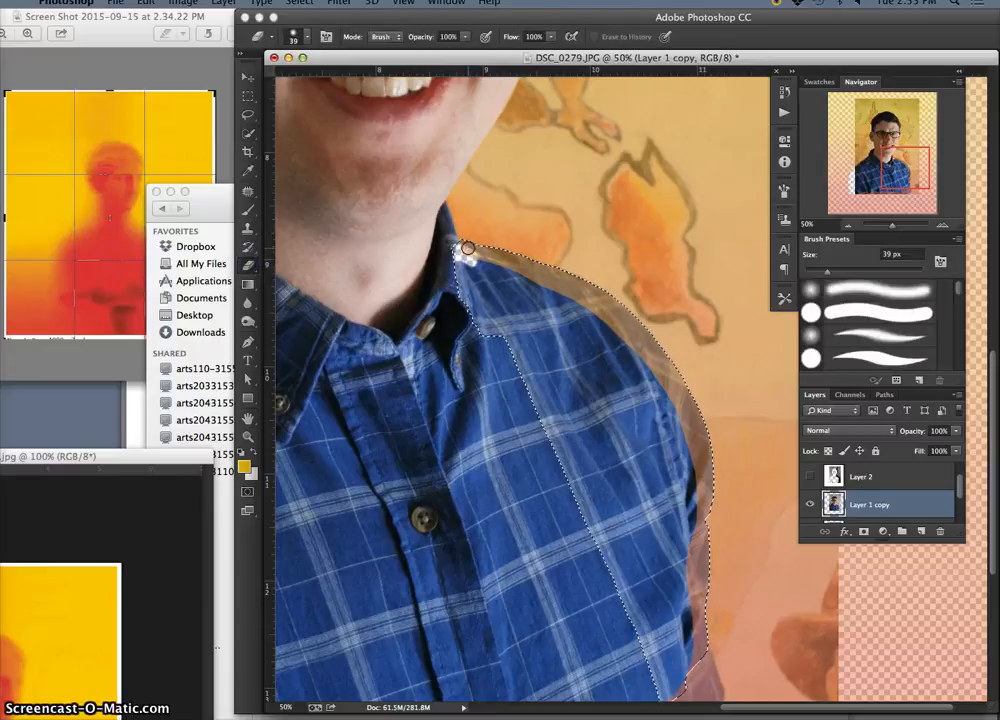
left_click_drag(962, 478, 962, 462)
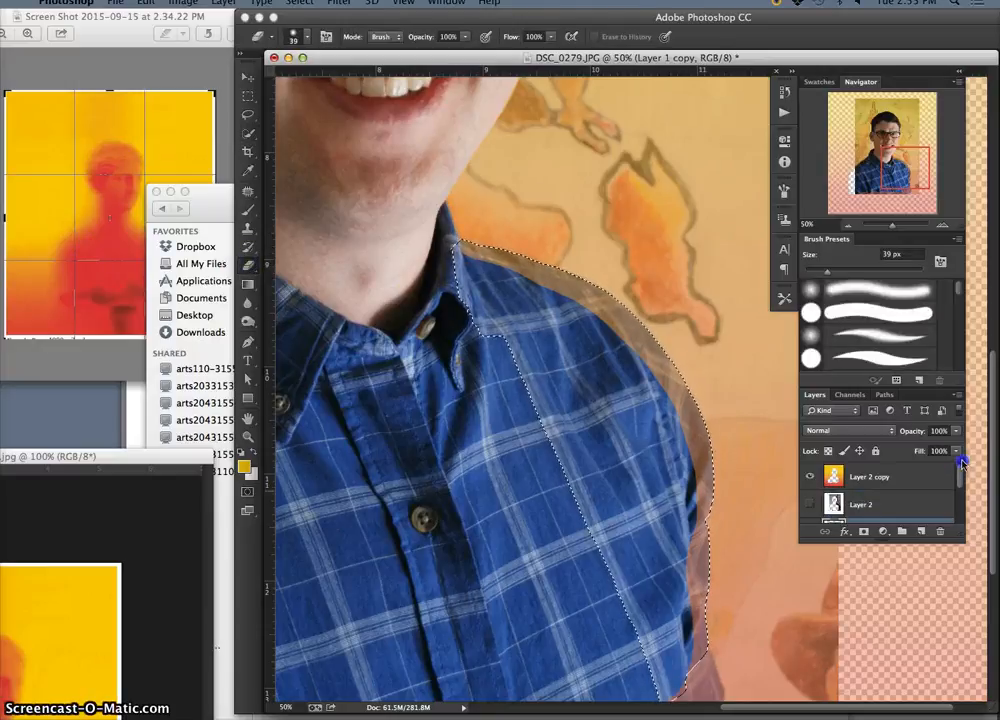
left_click(890, 477)
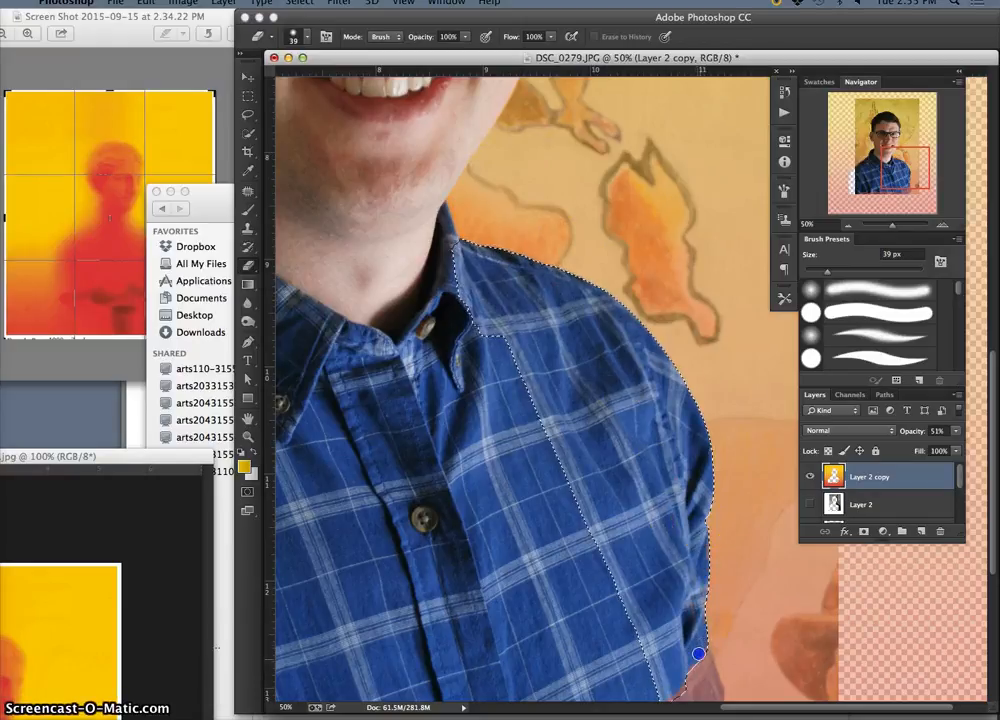
key("super+minus")
key("super+minus")
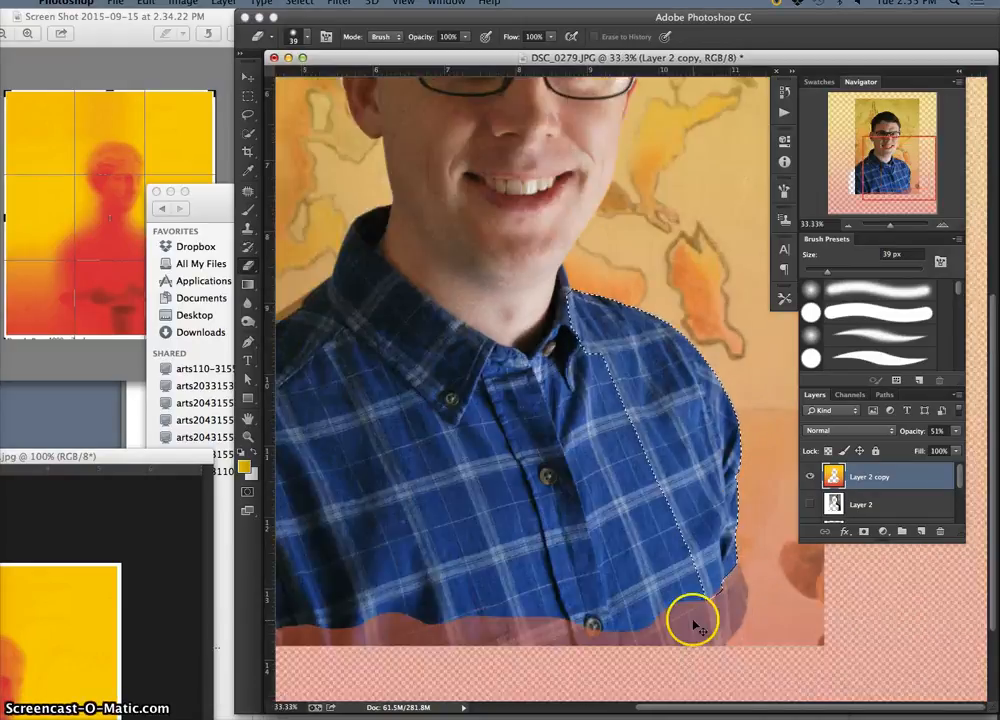
scroll(645, 438, "down", 2)
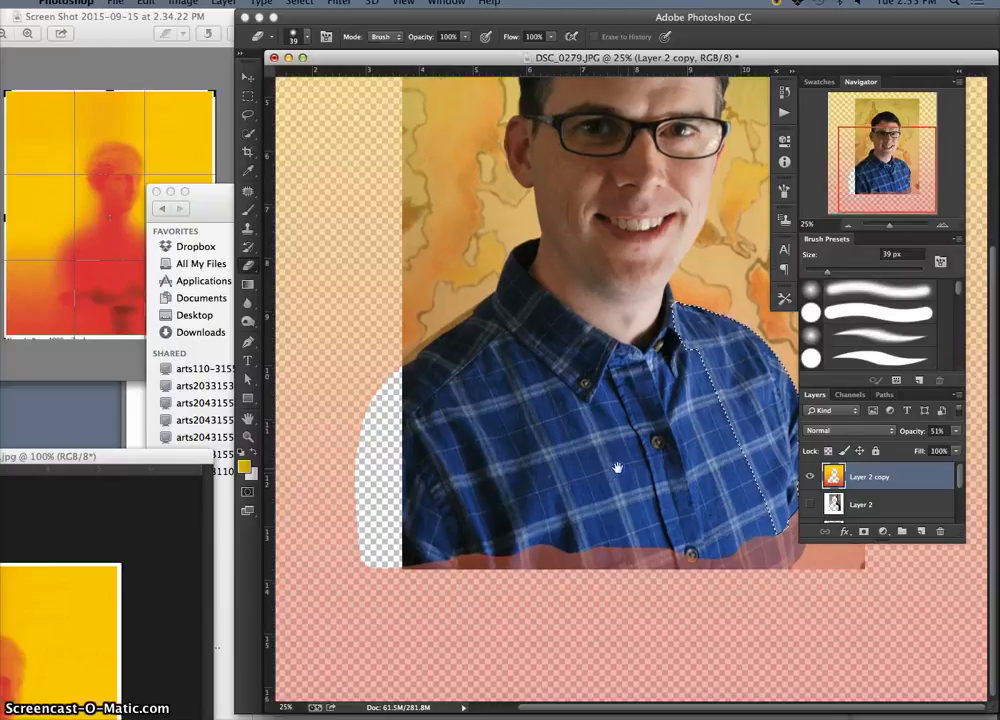
left_click_drag(703, 51, 588, 73)
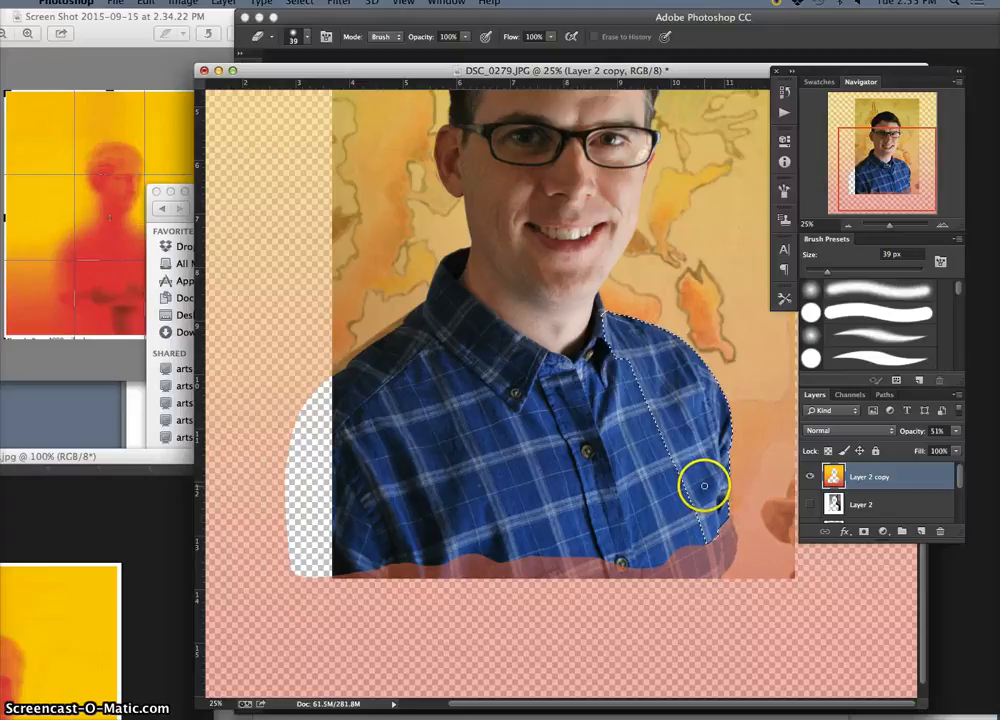
key("super+d")
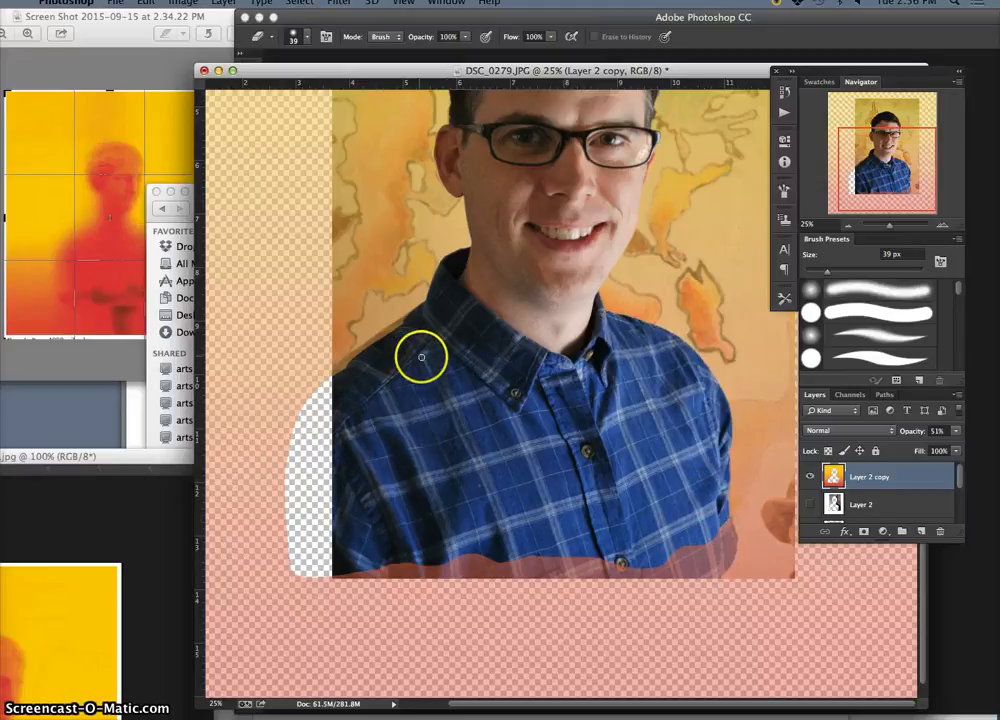
- Lasso the intact shoulder and sleeve on Layer 1 copy and copy that piece to a new layer
key("super+plus")
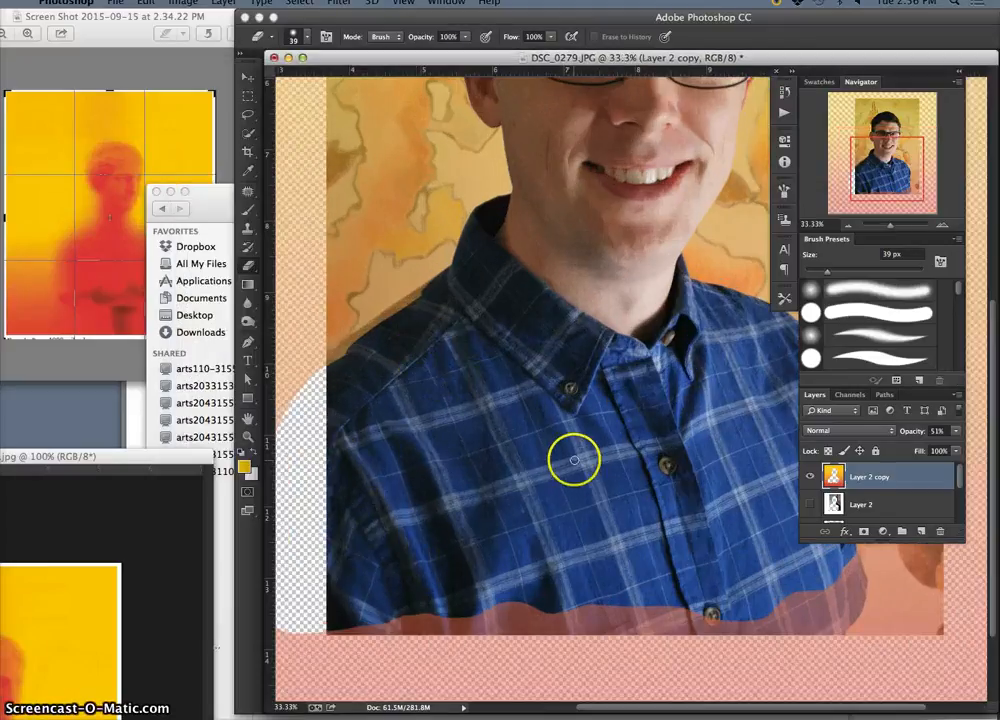
key("super+minus")
key("super+minus")
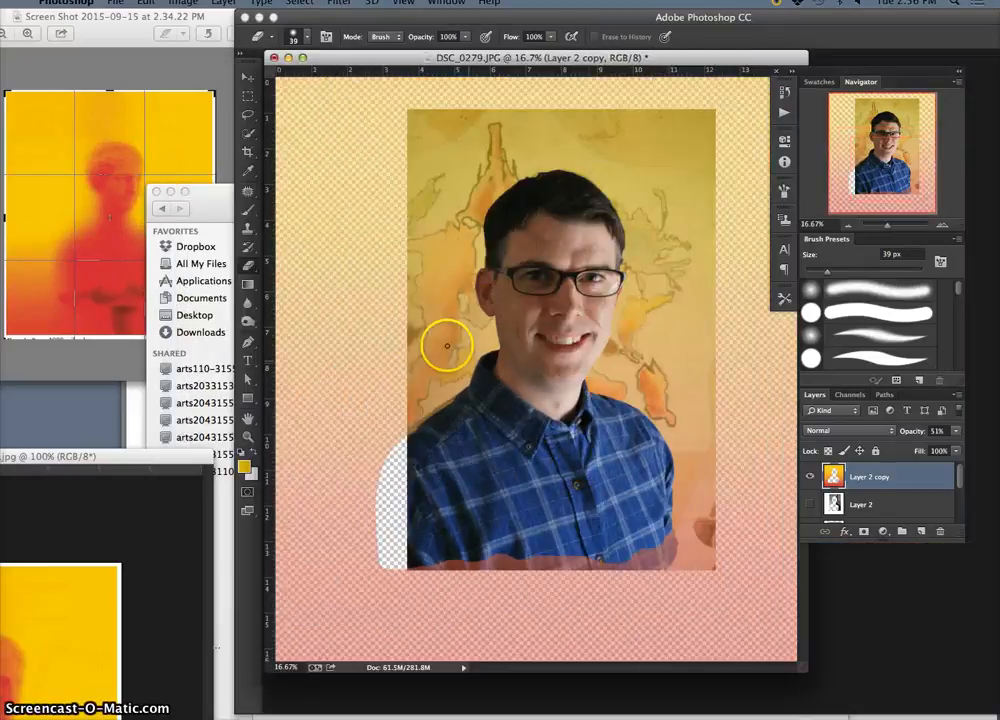
left_click(249, 115)
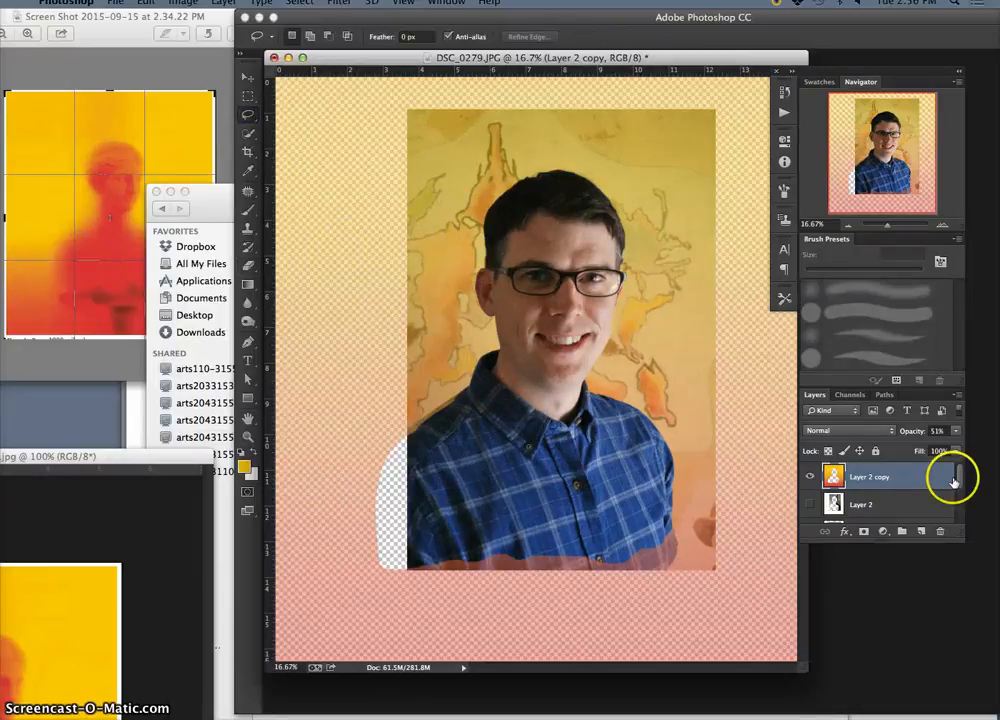
left_click_drag(956, 482, 957, 500)
left_click(905, 504)
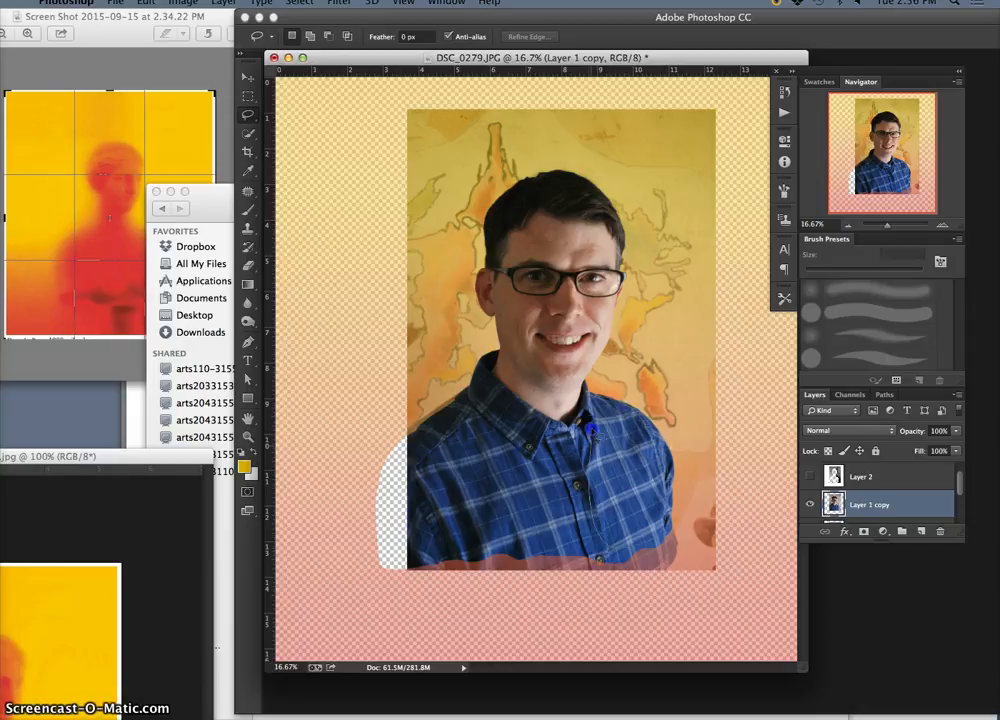
mouse_move(600, 400)
left_mouse_down()
mouse_move(607, 531)
mouse_move(622, 548)
mouse_move(629, 536)
left_mouse_up()
key("ctrl+j")
left_click(866, 505)
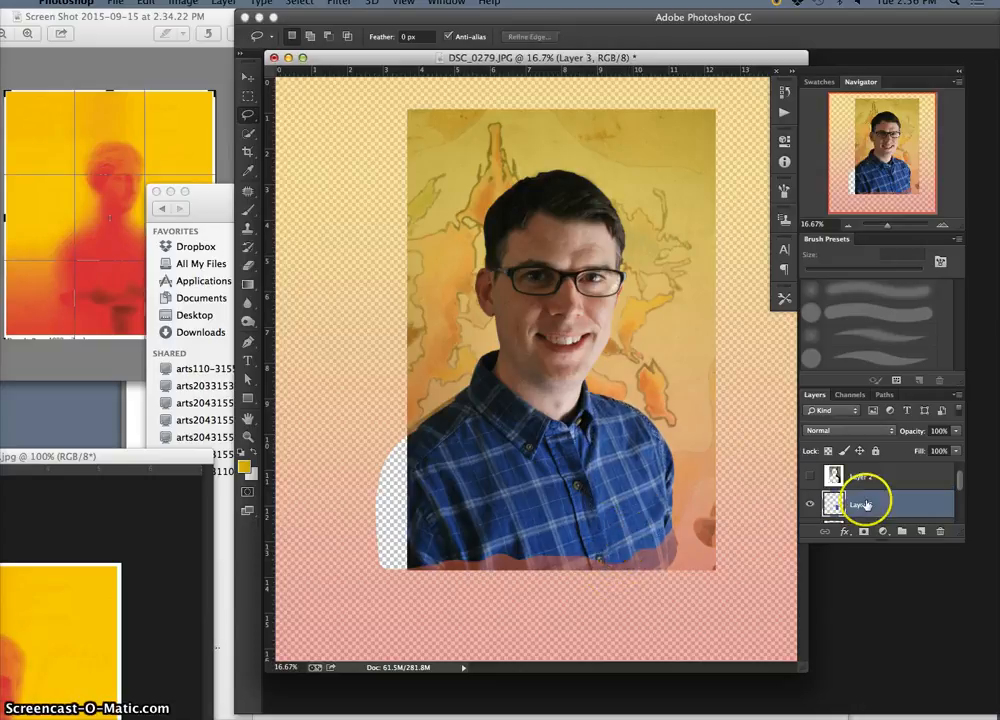
- Flip the copied sleeve horizontally and move it over the transparent gap at the opposite shoulder
key("ctrl+t")
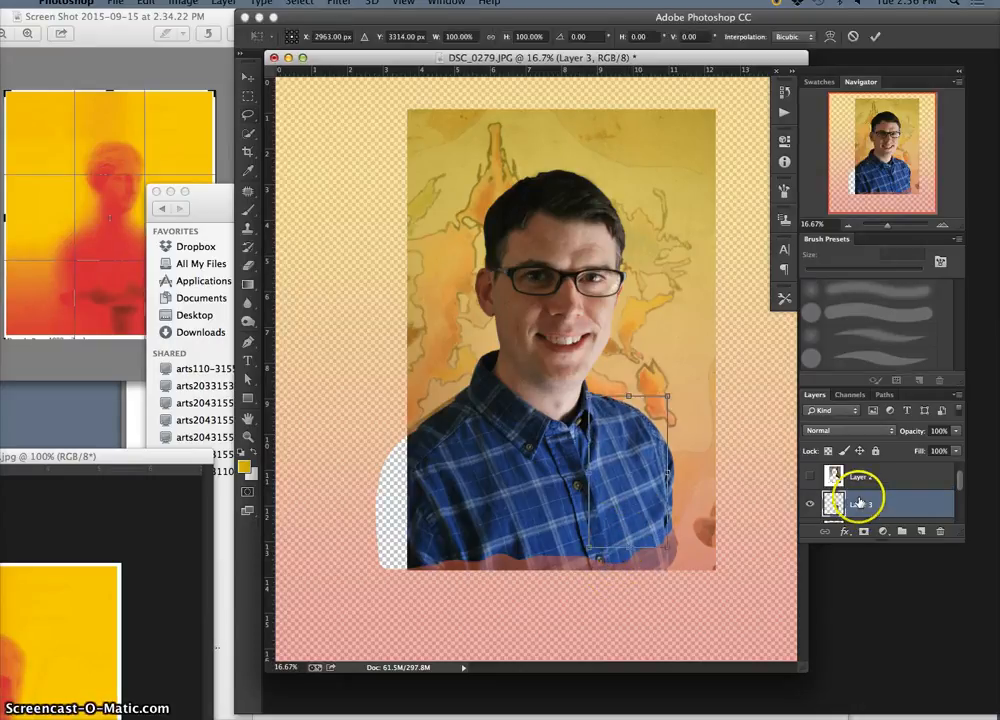
right_click(637, 503)
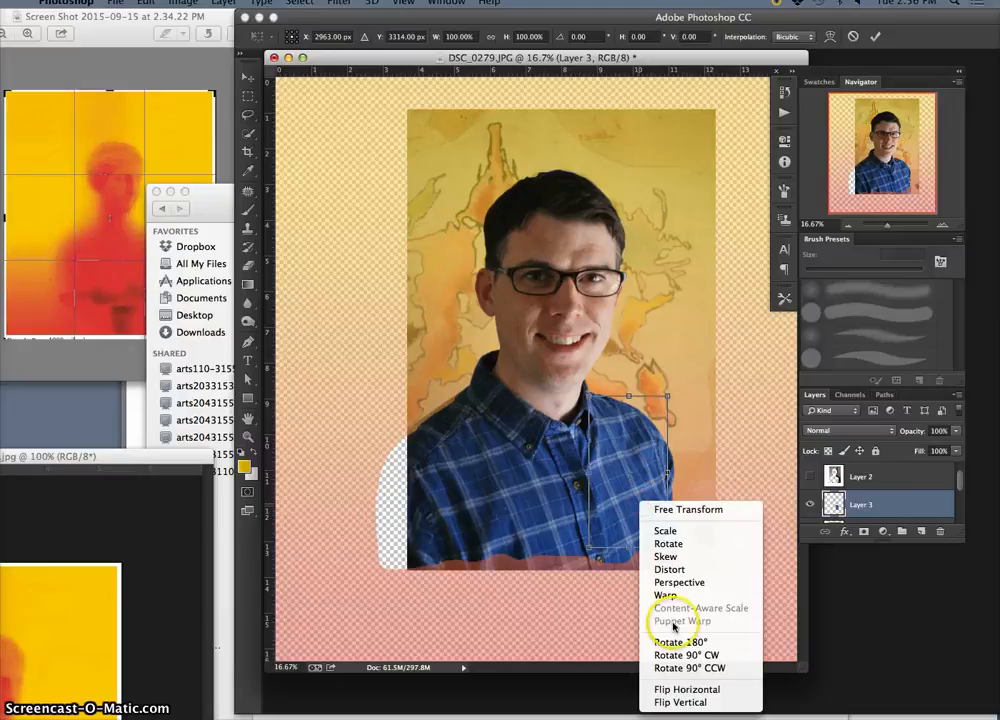
left_click(680, 689)
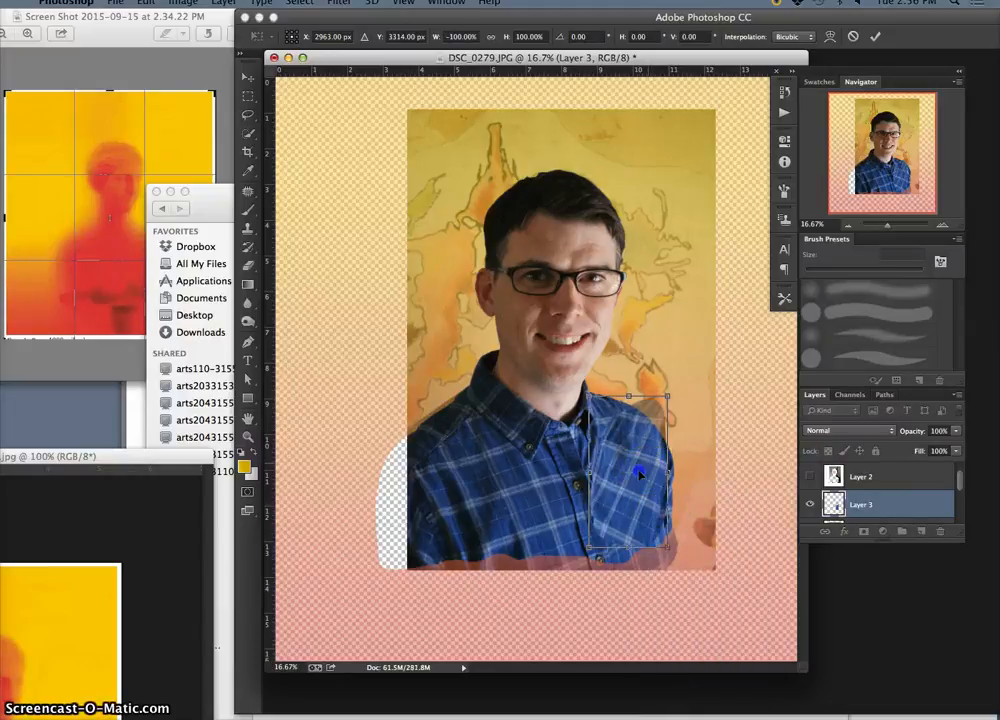
left_click_drag(638, 473, 418, 500)
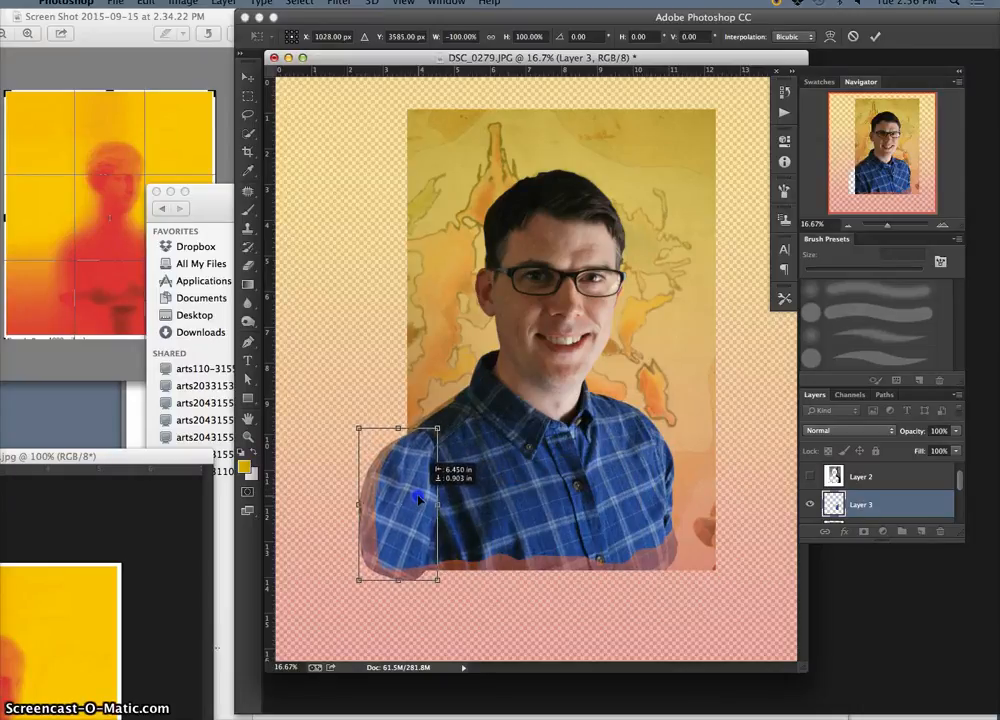
key("Return")
key("l")
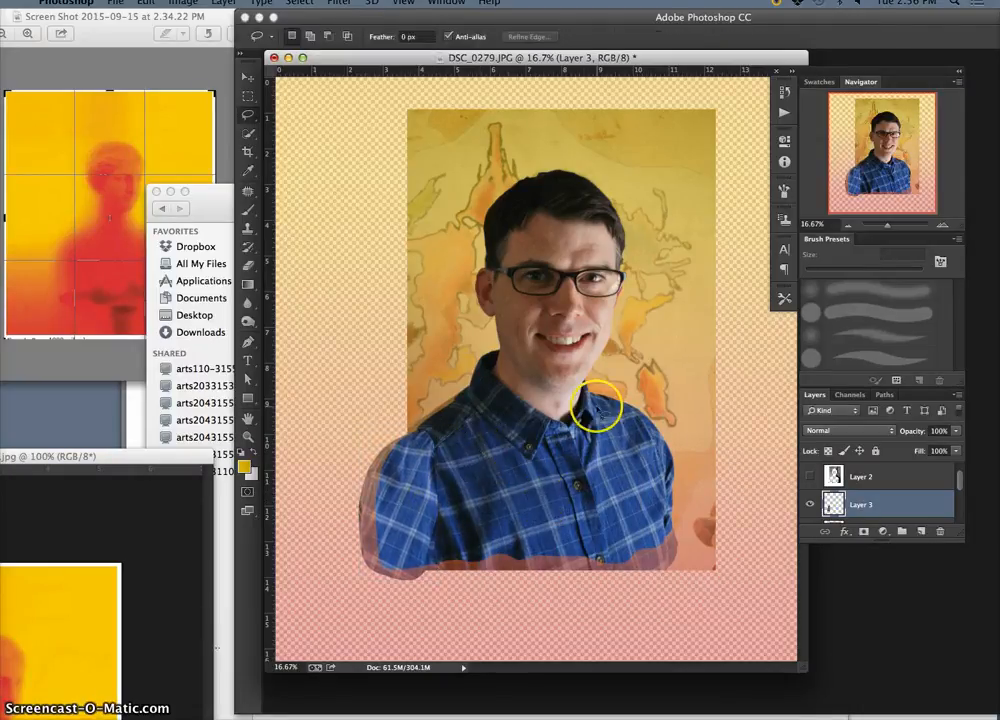
- Darken the mirrored sleeve with Levels, using input black 10, midtones 0.80 and output black 4
left_click(192, 3)
mouse_move(217, 39)
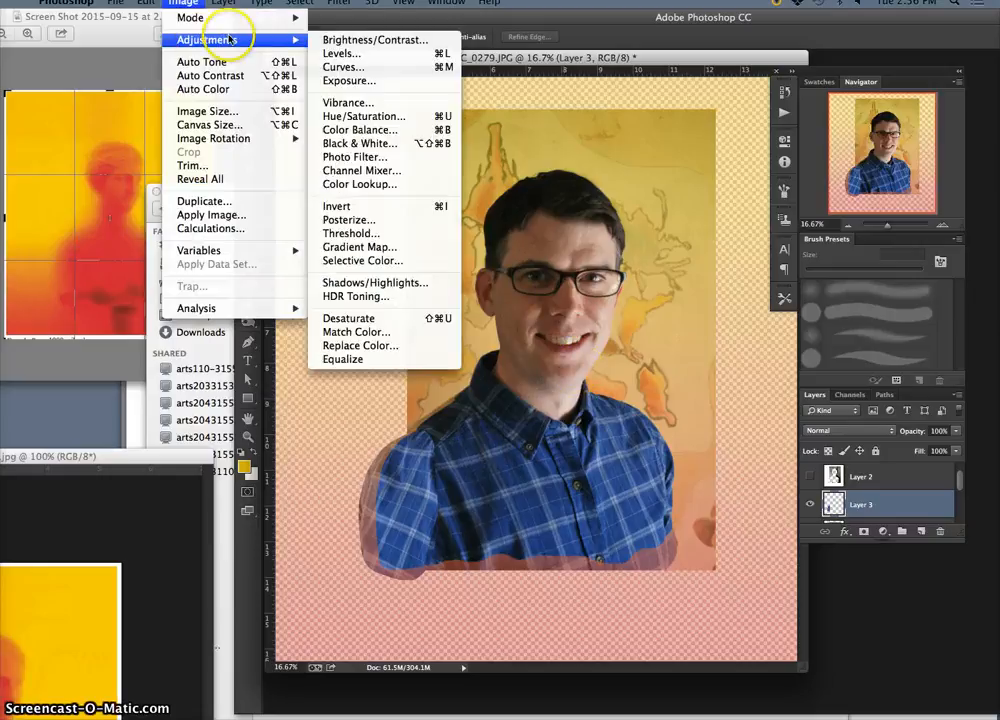
left_click(320, 53)
mouse_move(794, 364)
left_mouse_down()
mouse_move(782, 364)
mouse_move(807, 367)
left_mouse_up()
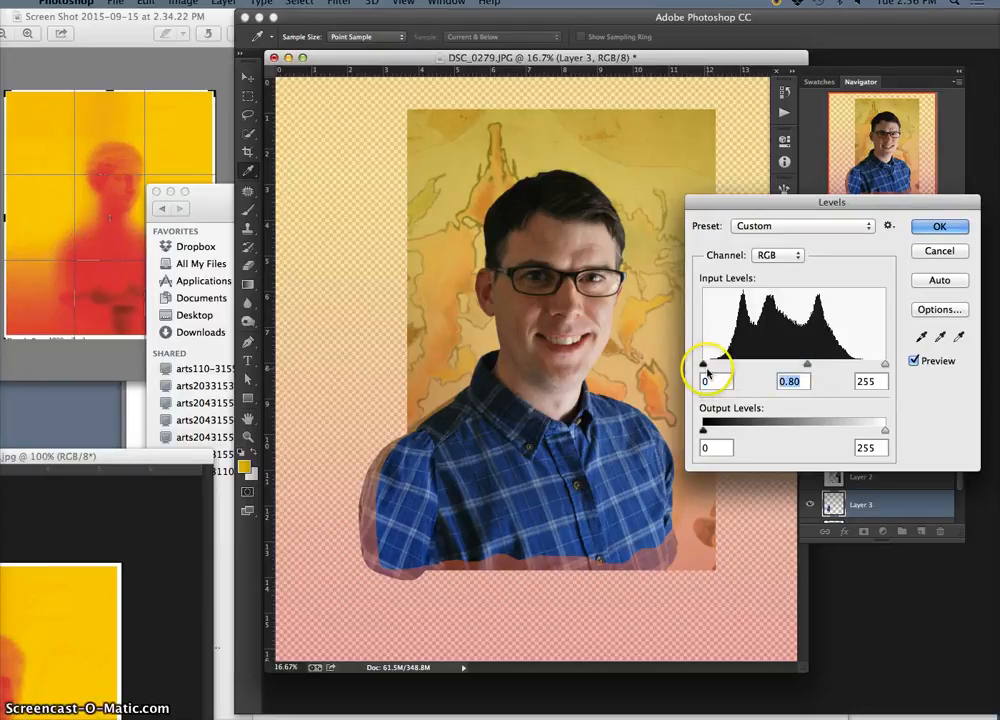
left_click_drag(703, 365, 710, 366)
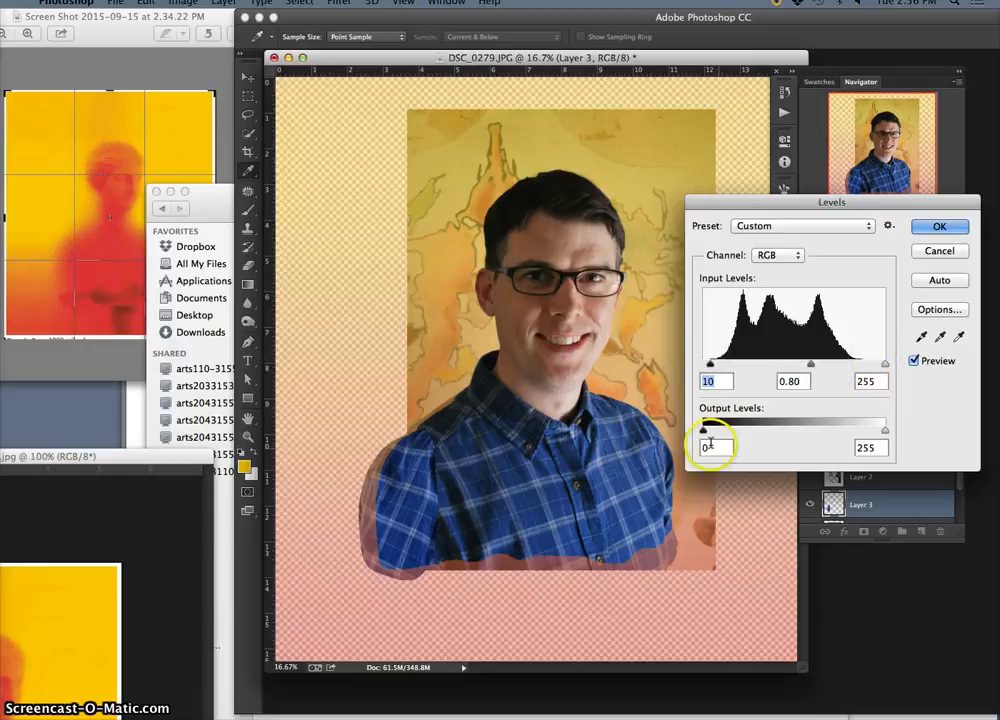
left_click_drag(704, 430, 706, 431)
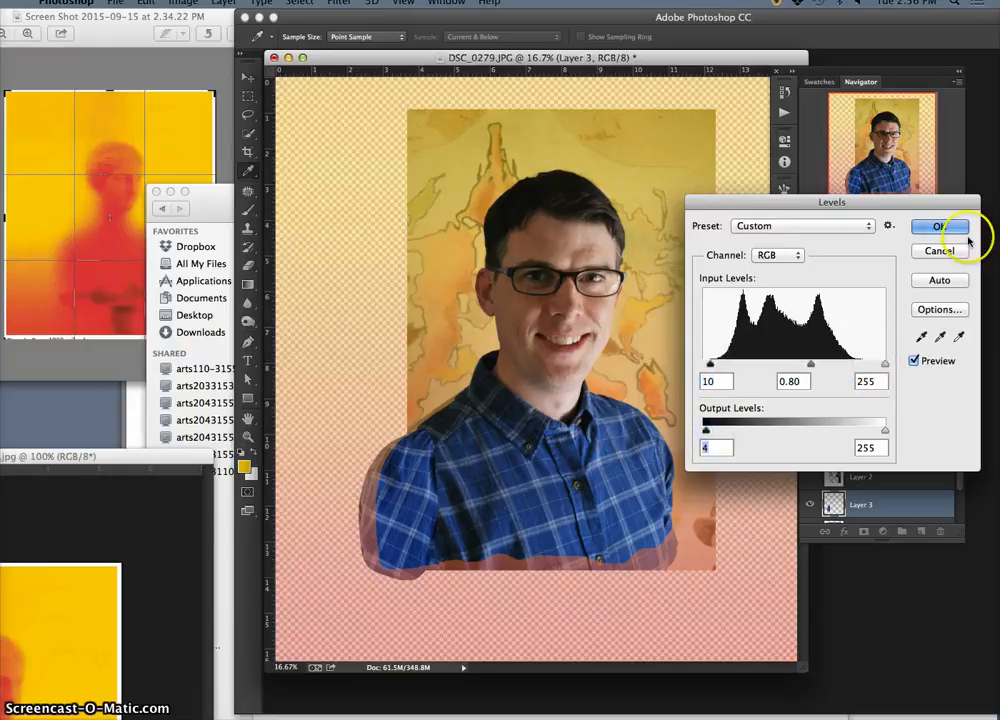
left_click(955, 228)
key("l")
- Adjust the mirrored sleeve to saturation -8 and lightness about -16, and set Layer 3's opacity to 100%
left_click(190, 5)
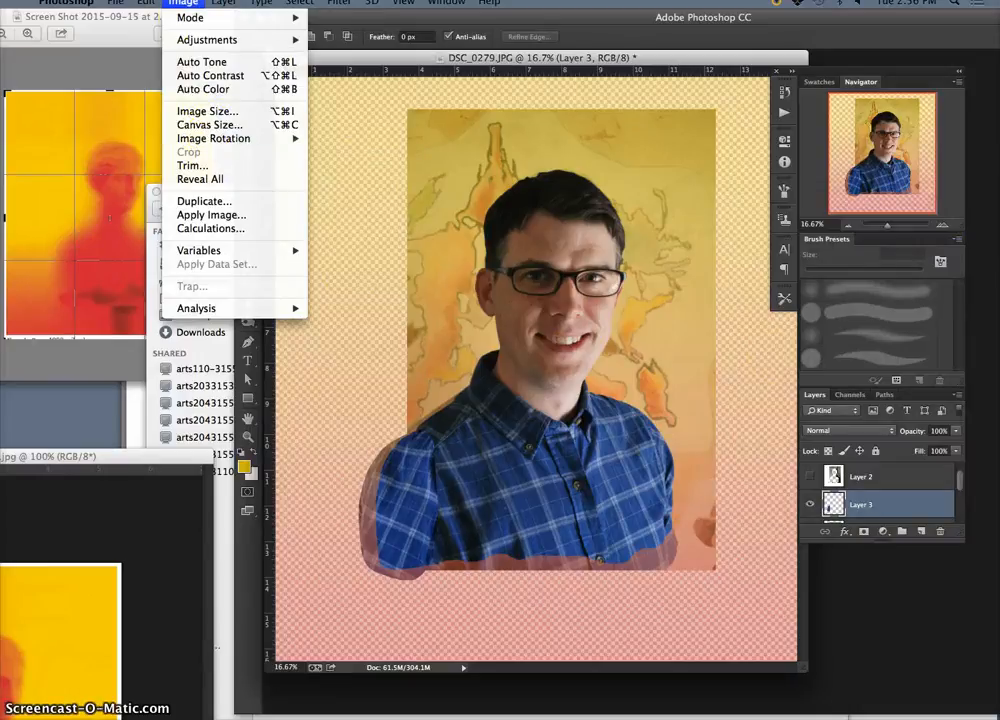
mouse_move(240, 40)
left_click(363, 116)
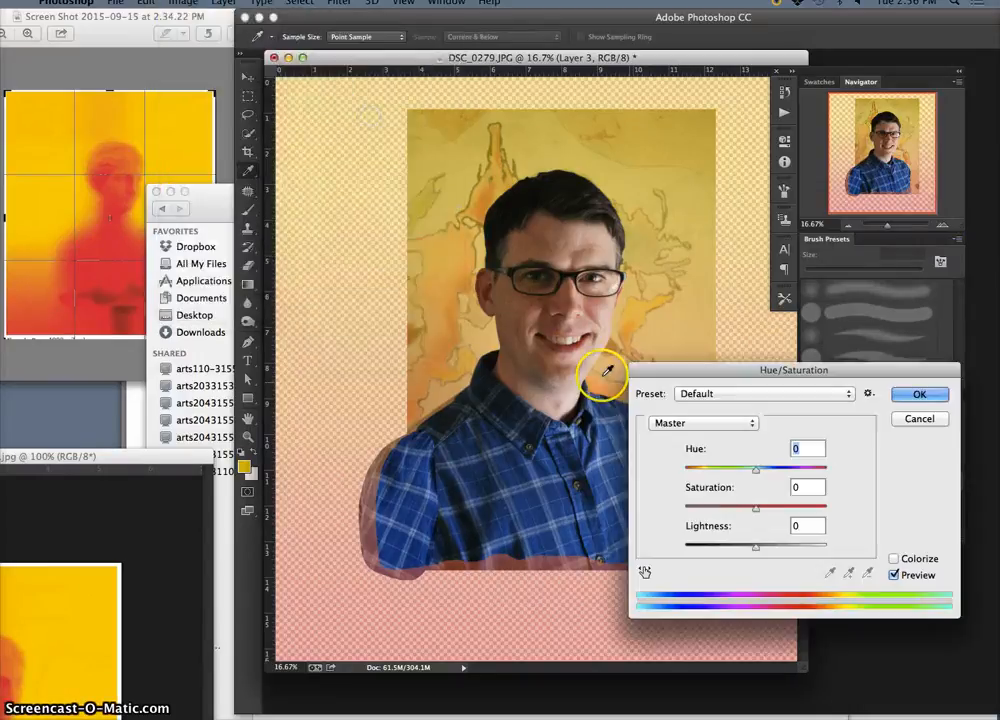
mouse_move(761, 546)
left_mouse_down()
mouse_move(747, 547)
mouse_move(750, 509)
mouse_move(742, 548)
left_mouse_up()
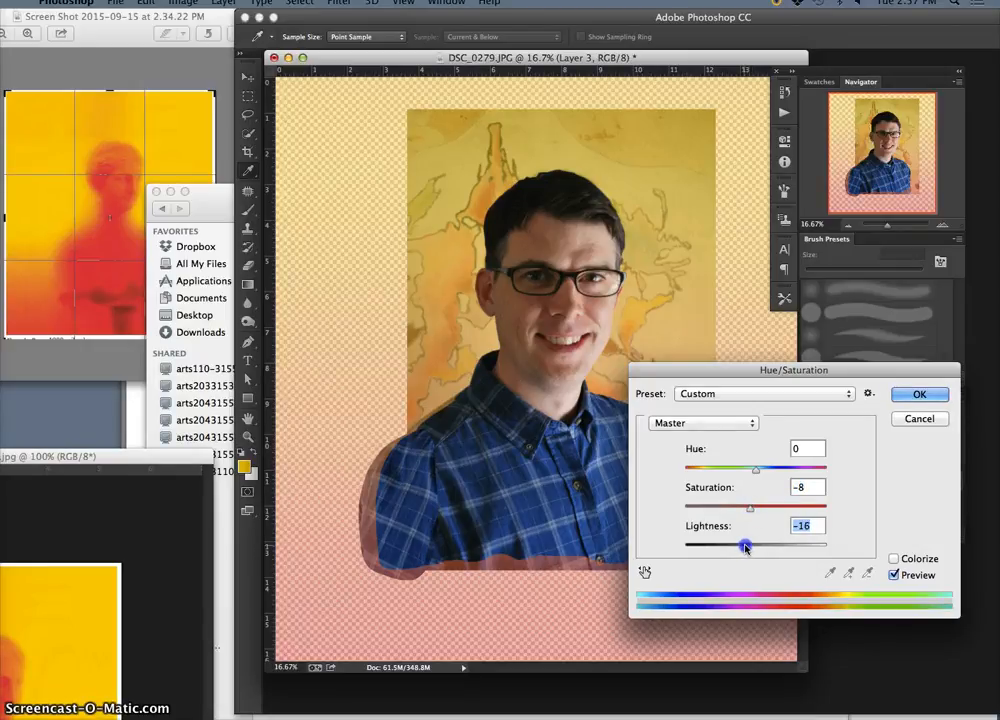
left_click(909, 393)
key("l")
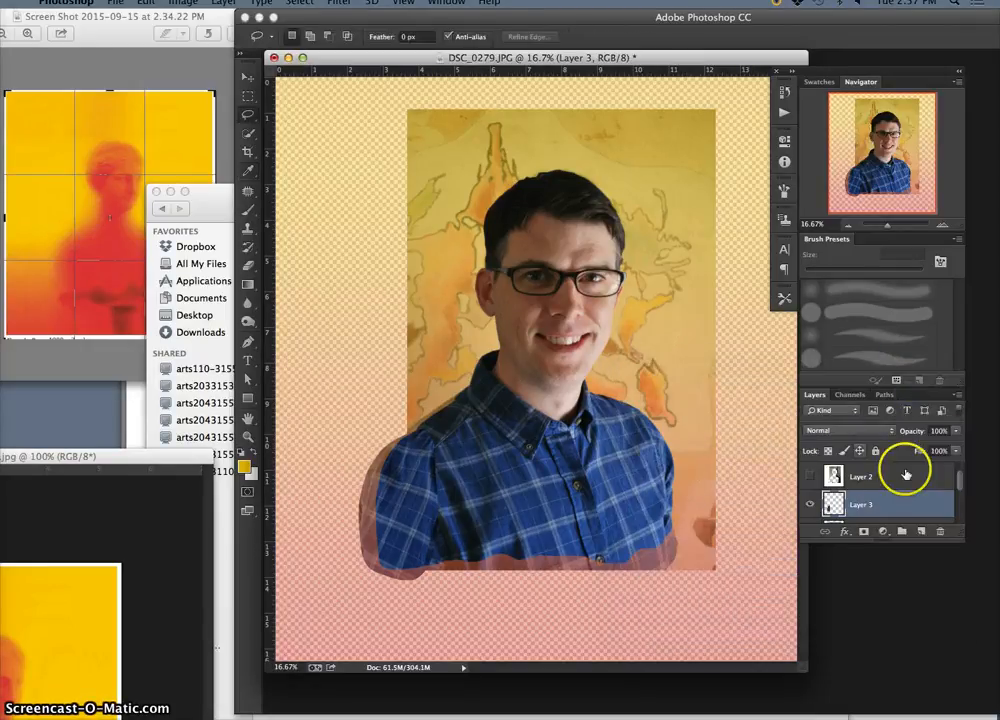
left_click(955, 430)
left_click_drag(946, 446, 960, 449)
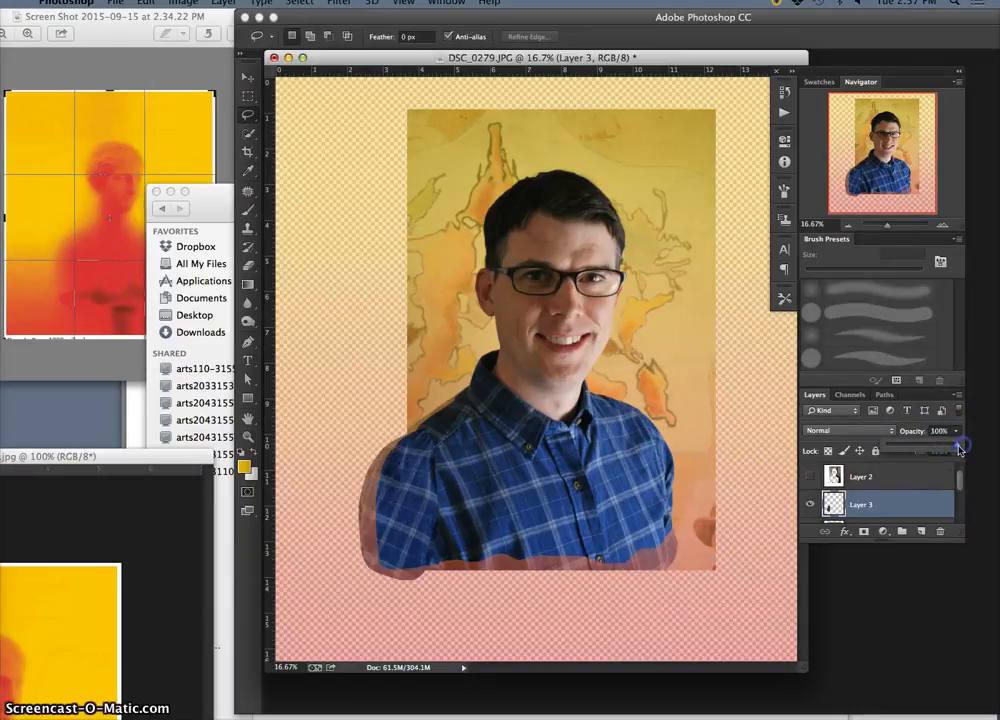
- Set the Eraser to Brush mode at 99 px and 31% hardness, and erase the mirrored sleeve's inner edge near the shoulder seam
scroll(467, 490, "up", 3)
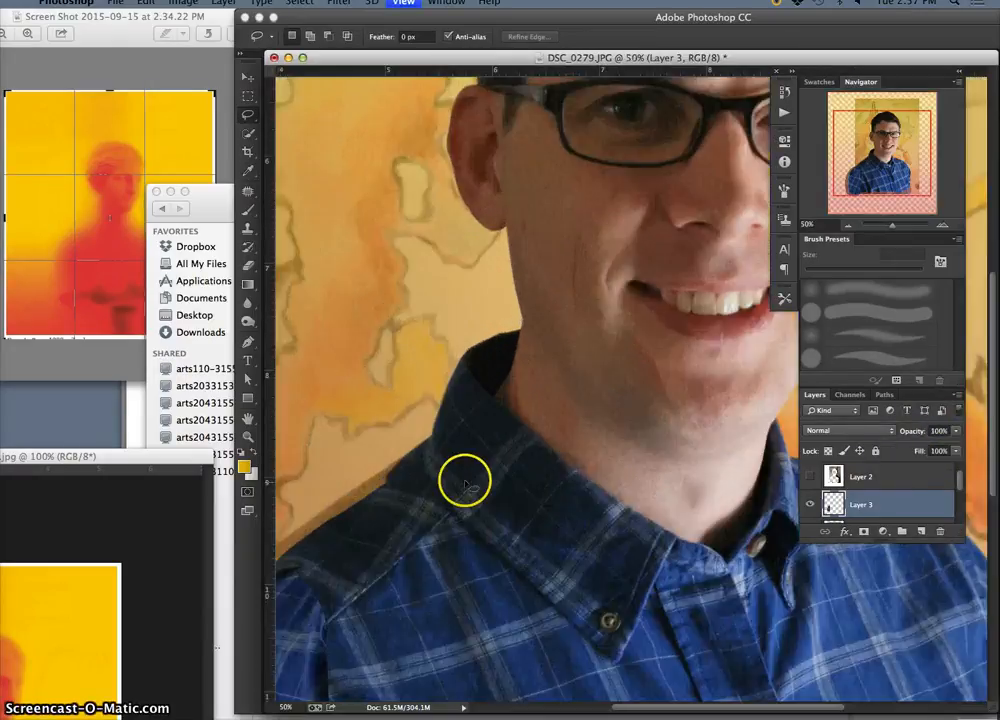
left_click_drag(447, 506, 487, 225)
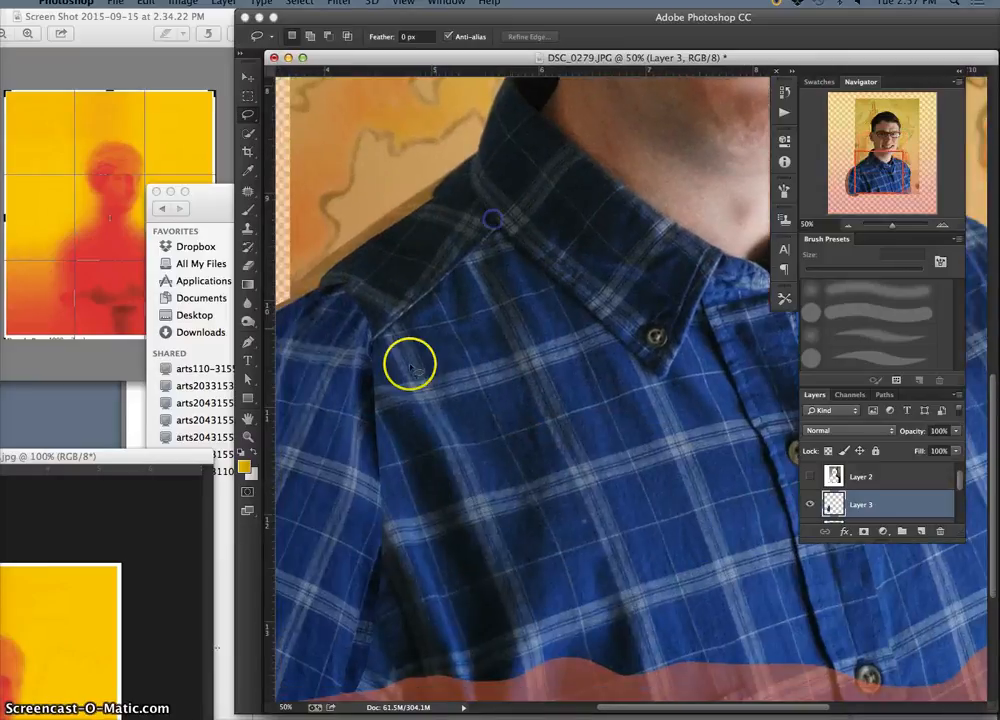
left_click(247, 265)
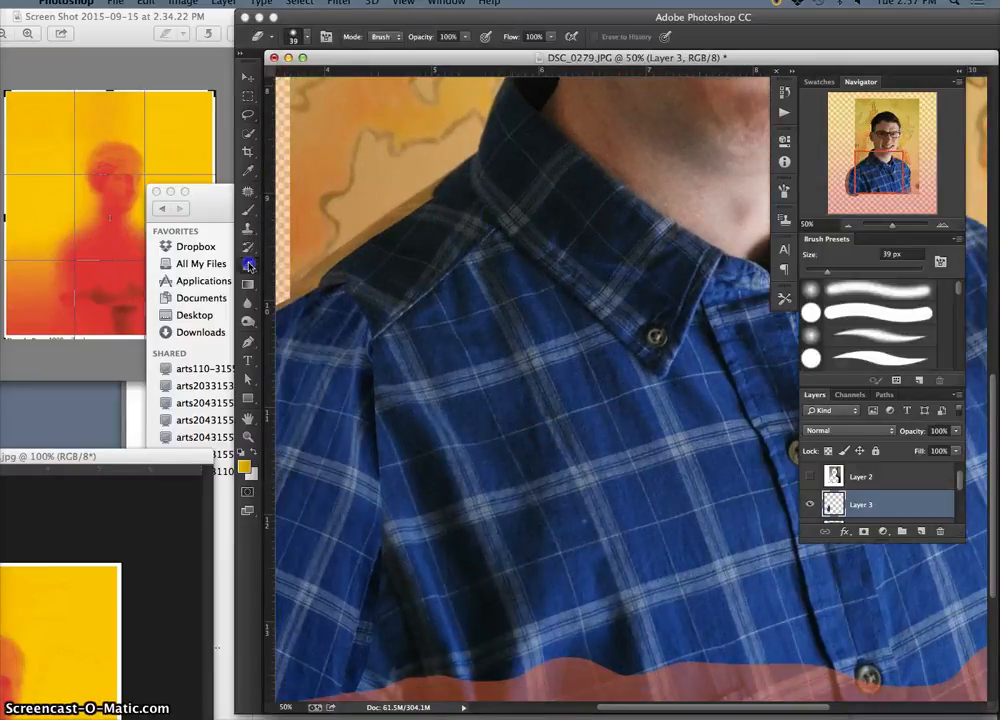
left_click(397, 37)
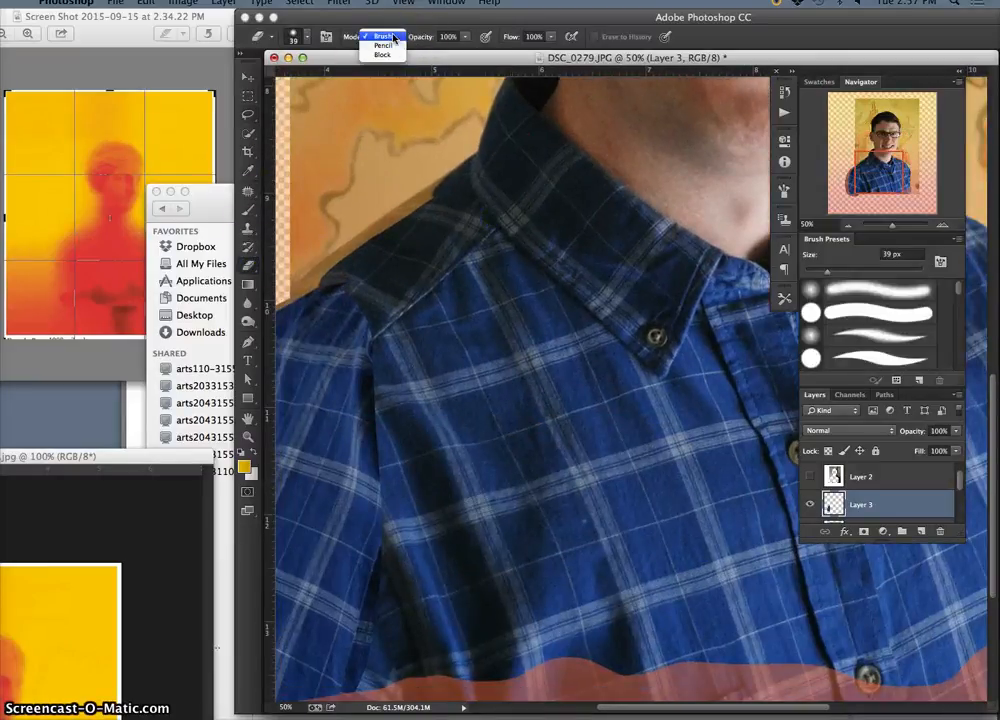
left_click(384, 37)
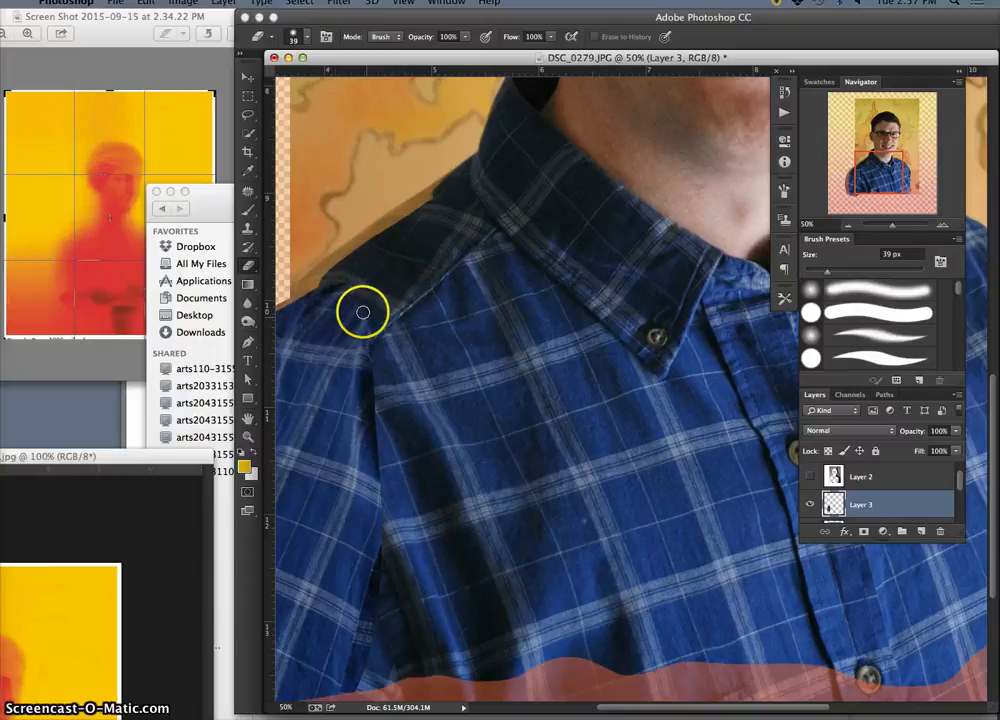
left_click(293, 36)
mouse_move(343, 77)
left_mouse_down()
mouse_move(355, 78)
mouse_move(340, 113)
left_mouse_up()
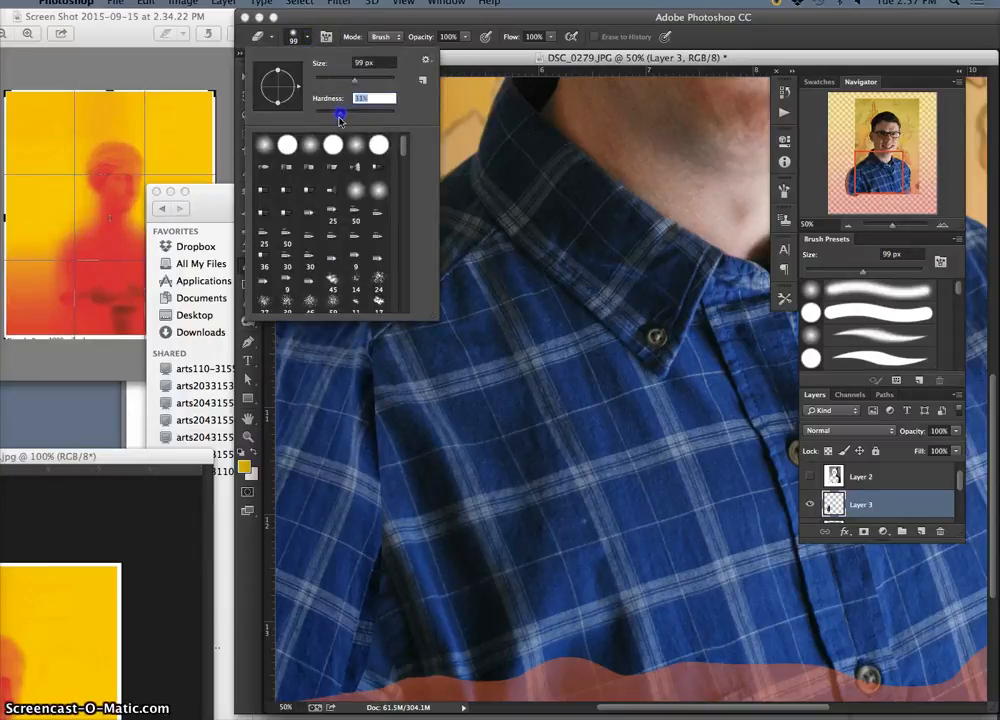
left_click(385, 369)
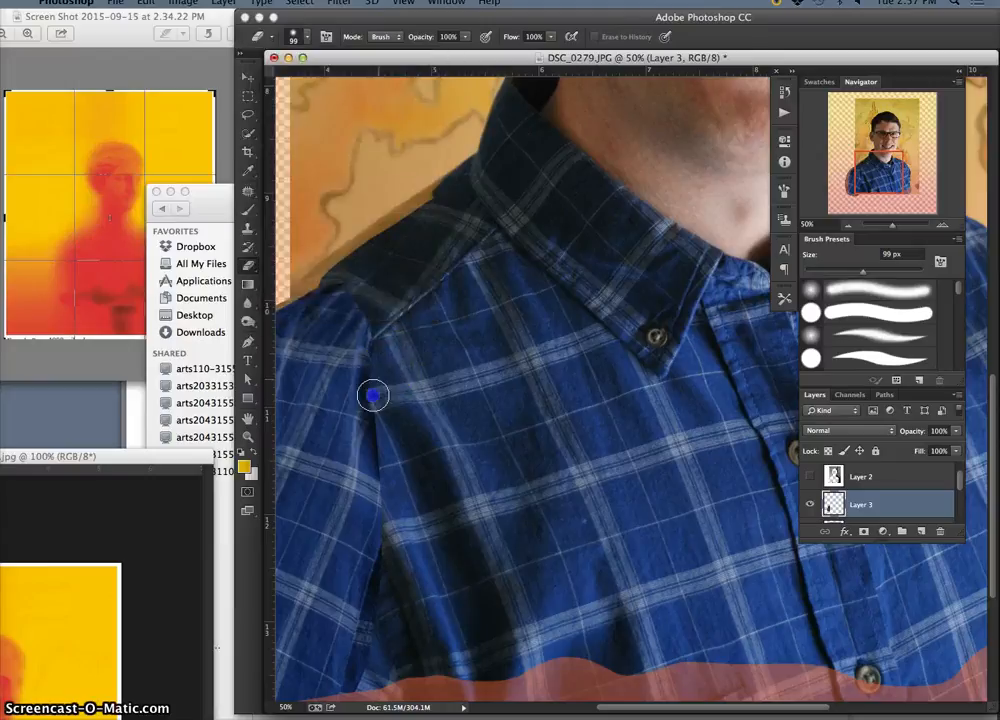
- Lower the Eraser's opacity to 52% and blend the mirrored sleeve into the shirt around the top of the shoulder seam
left_click(465, 37)
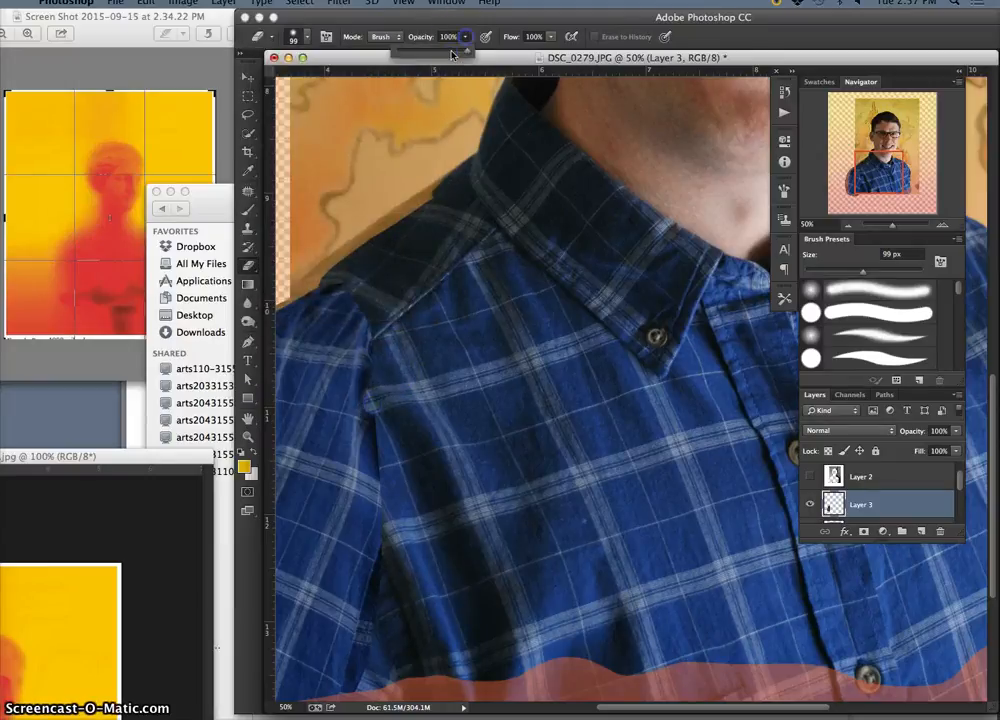
left_click(362, 422)
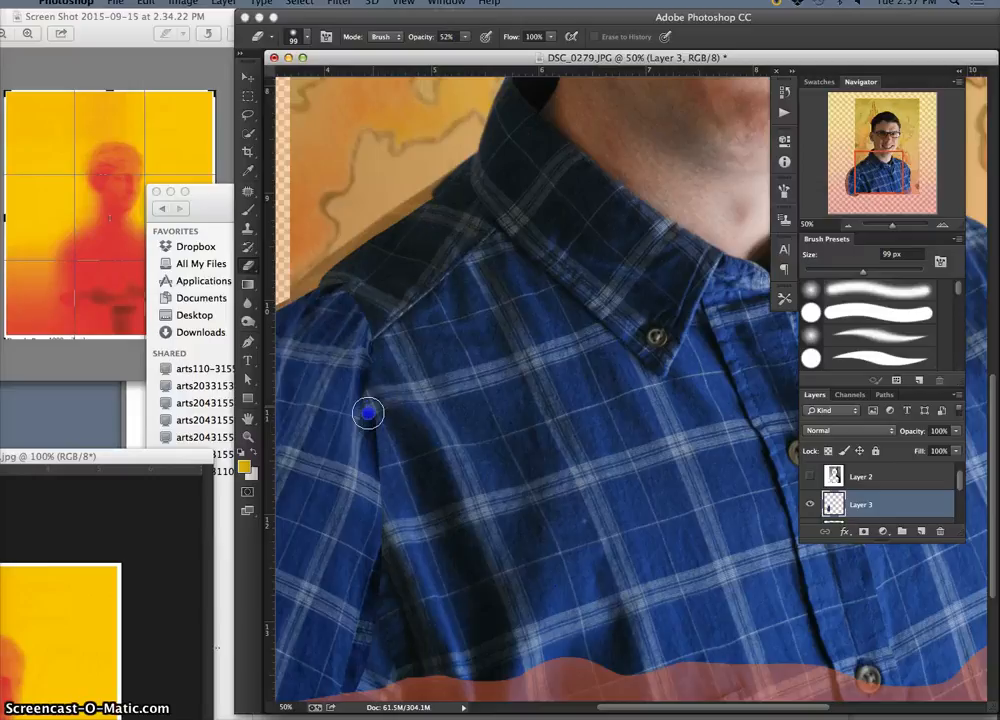
left_click_drag(364, 403, 355, 480)
mouse_move(377, 366)
left_mouse_down()
mouse_move(373, 375)
mouse_move(377, 343)
left_mouse_up()
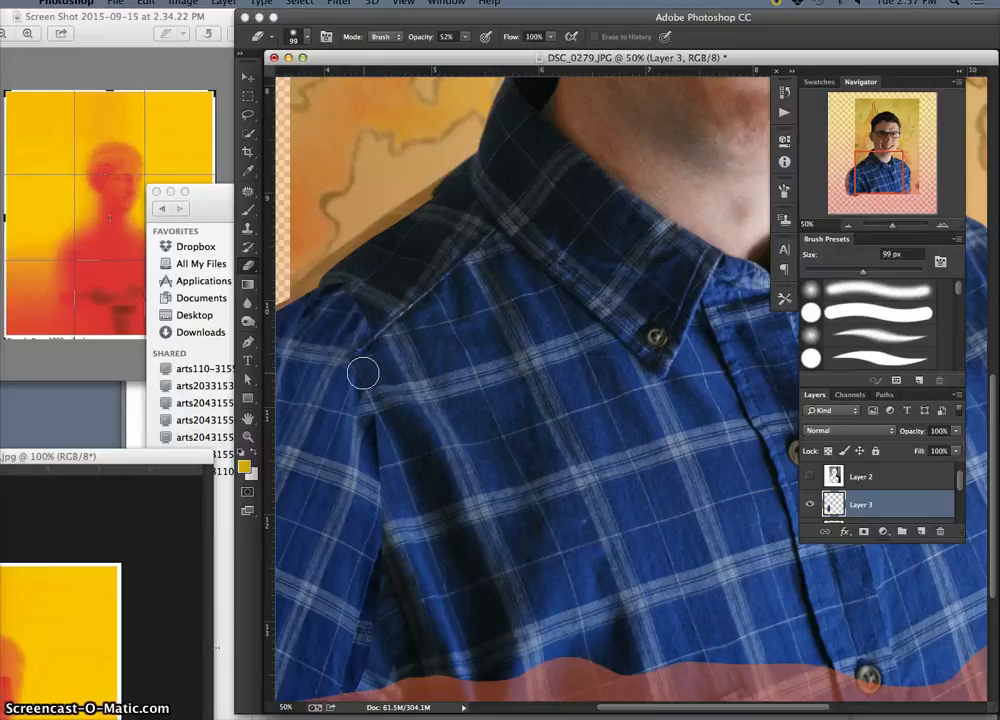
left_click_drag(363, 373, 356, 351)
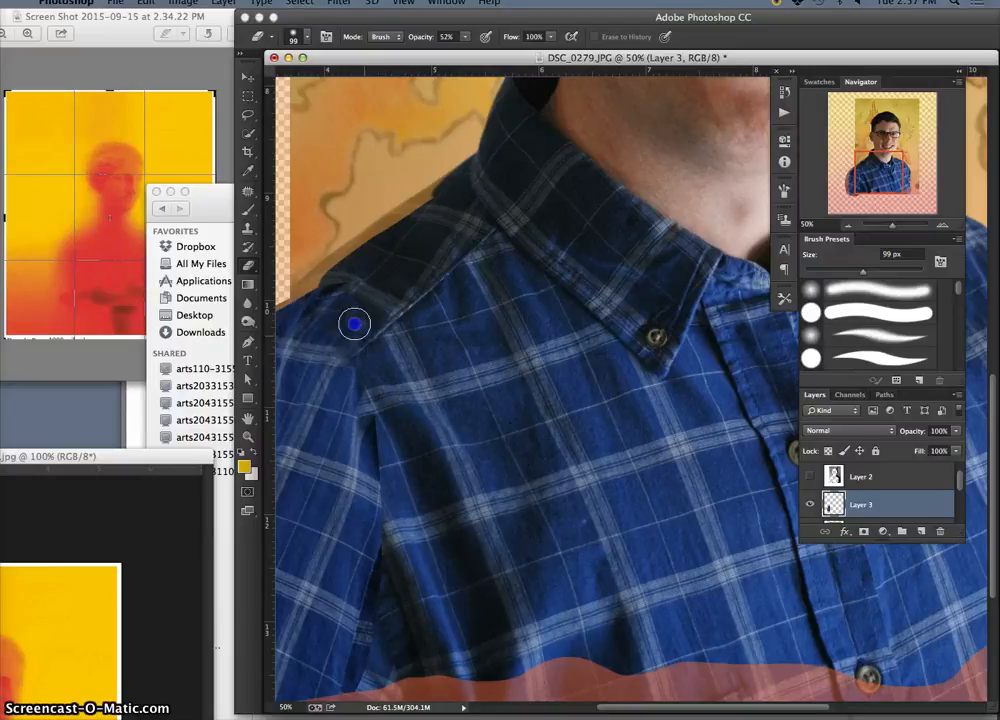
mouse_move(313, 301)
left_mouse_down()
mouse_move(339, 318)
mouse_move(359, 361)
left_mouse_up()
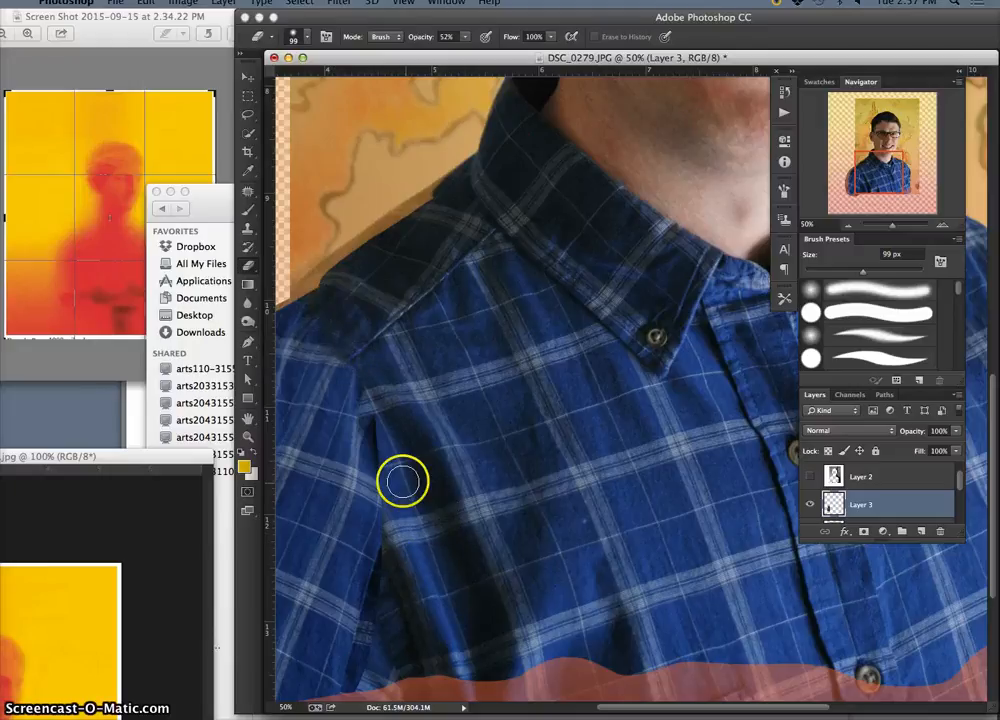
- Erase along the mirrored sleeve's armhole seam from the shoulder down to the armpit to blend it into the shirt
mouse_move(385, 437)
left_mouse_down()
mouse_move(378, 498)
mouse_move(377, 411)
mouse_move(368, 472)
mouse_move(363, 432)
mouse_move(380, 583)
left_mouse_up()
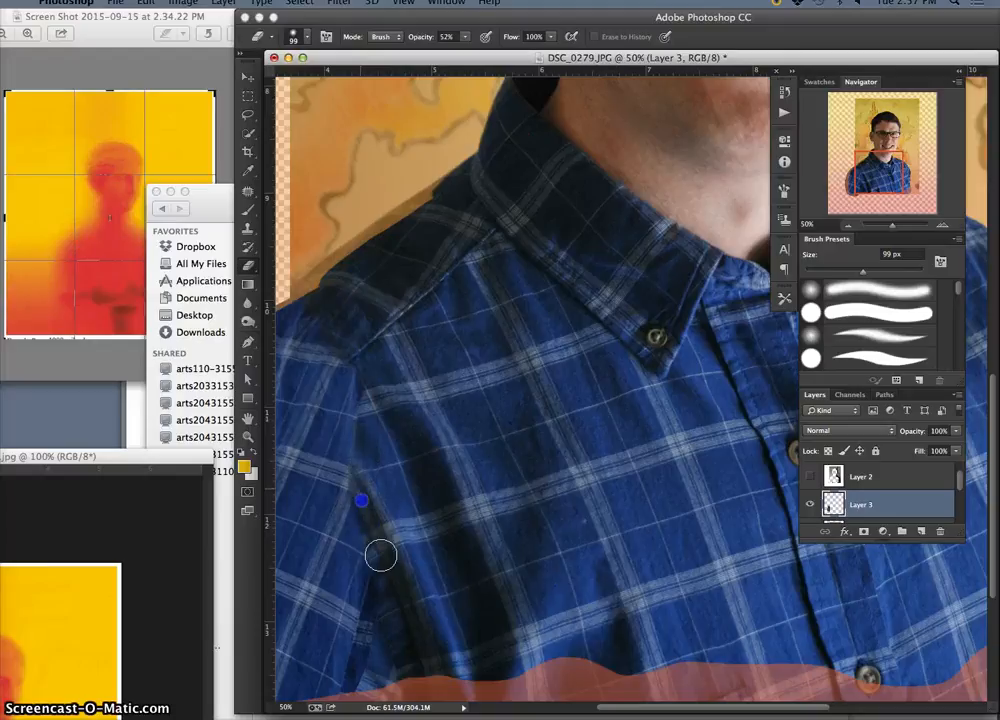
mouse_move(389, 588)
left_mouse_down()
mouse_move(356, 493)
mouse_move(351, 422)
left_mouse_up()
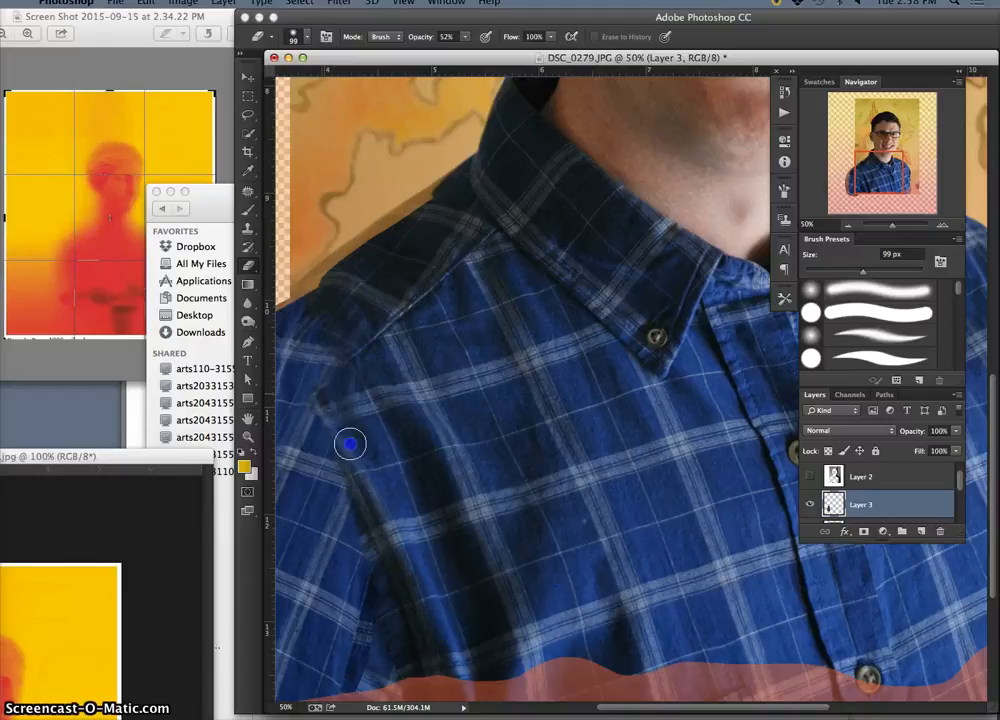
mouse_move(351, 438)
left_mouse_down()
mouse_move(346, 420)
mouse_move(404, 556)
left_mouse_up()
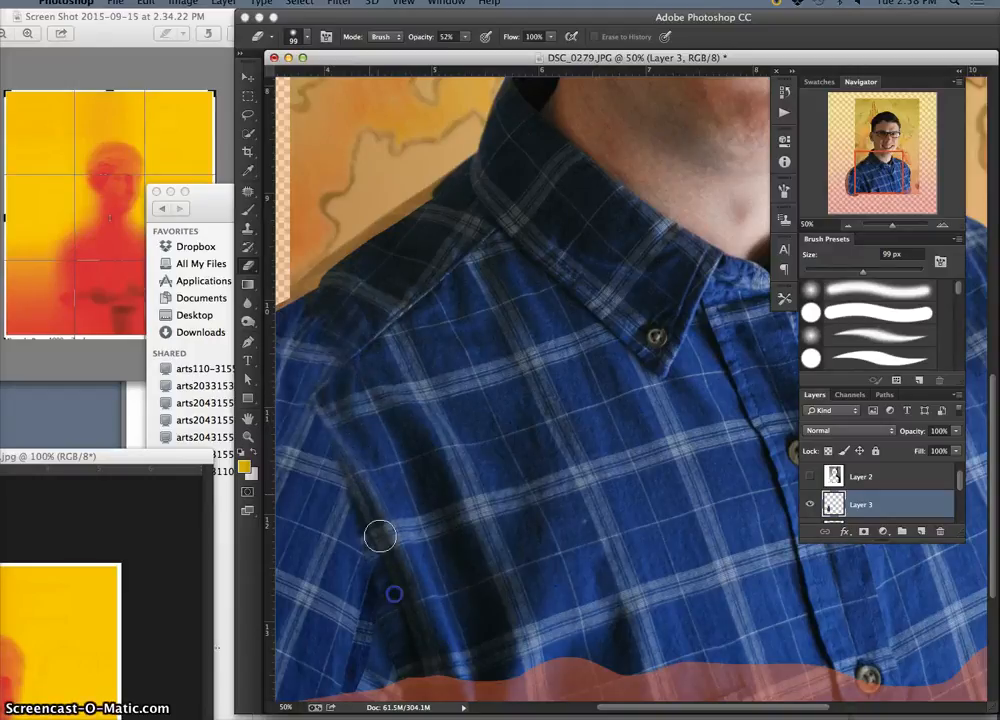
left_click_drag(377, 616, 389, 546)
key("super+minus")
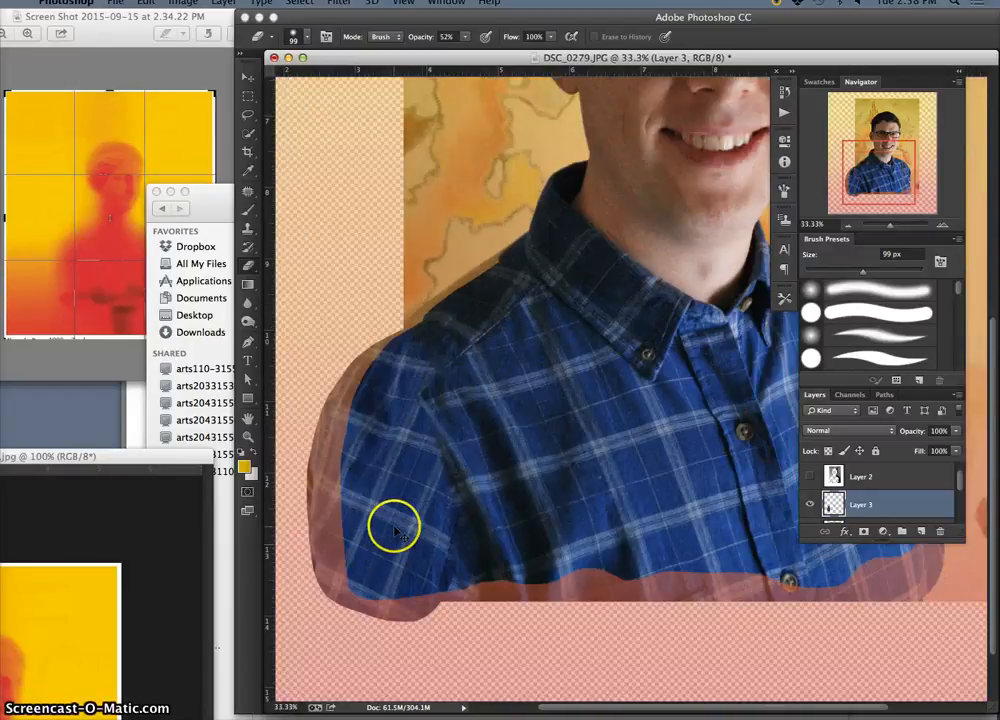
mouse_move(453, 515)
left_mouse_down()
mouse_move(446, 560)
mouse_move(432, 427)
mouse_move(435, 478)
mouse_move(426, 434)
mouse_move(426, 459)
mouse_move(448, 505)
mouse_move(455, 584)
mouse_move(444, 520)
left_mouse_up()
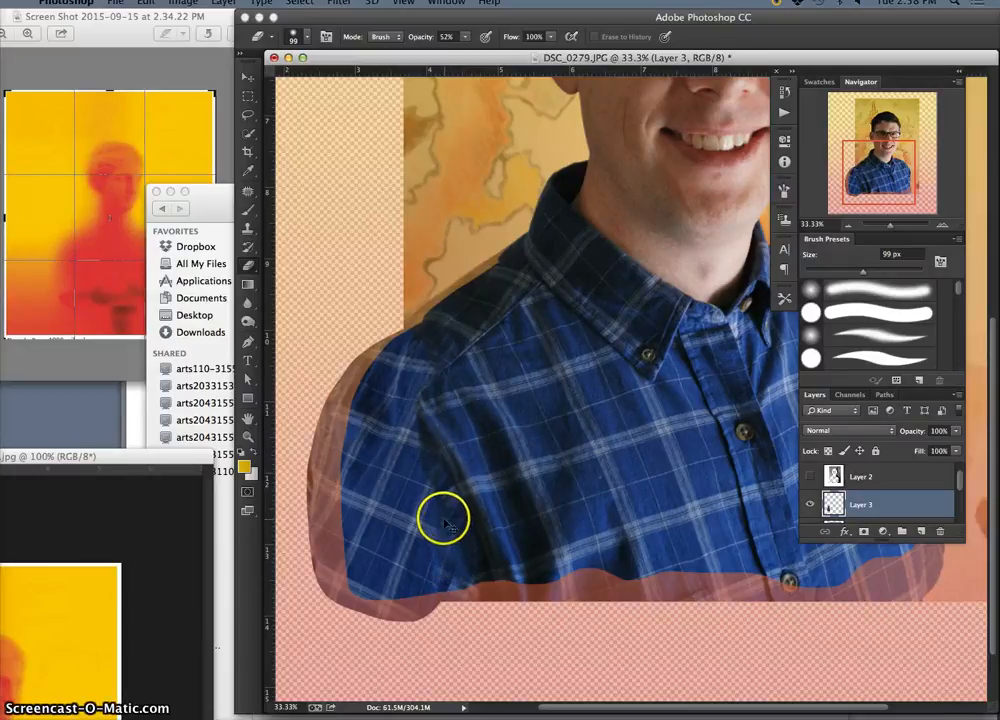
left_click_drag(435, 471, 430, 468)
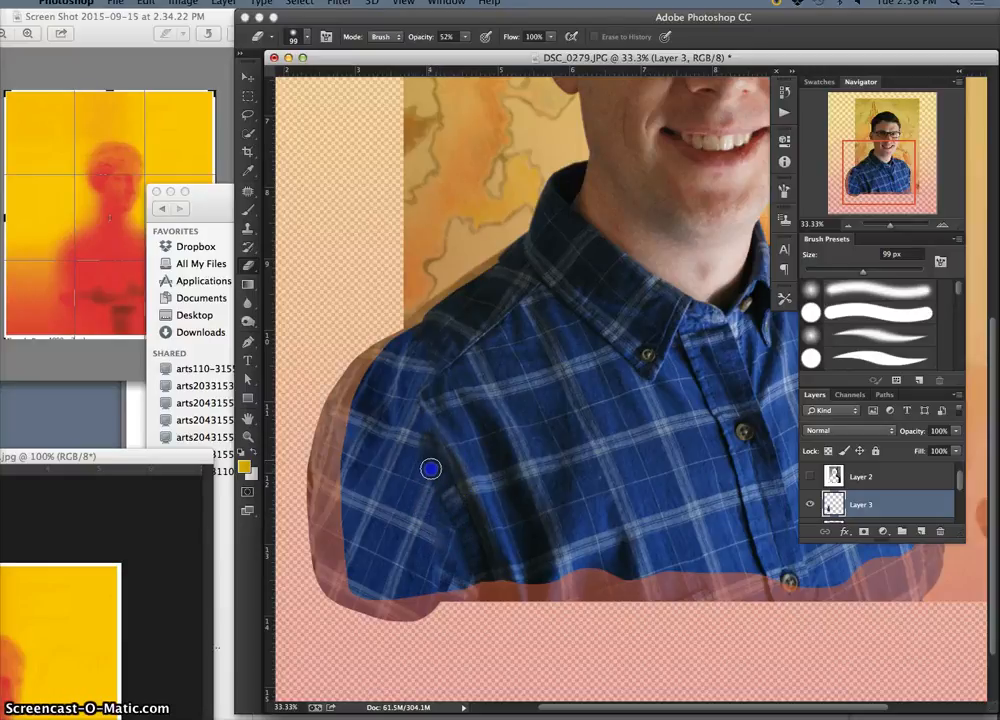
left_click_drag(415, 409, 424, 375)
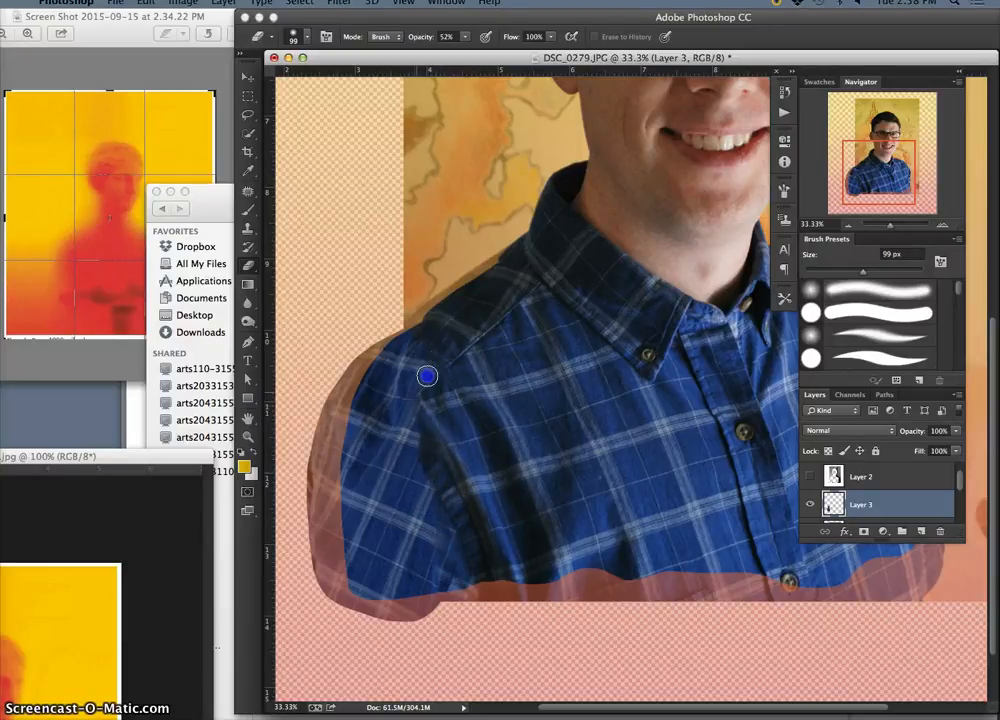
left_click_drag(449, 319, 455, 349)
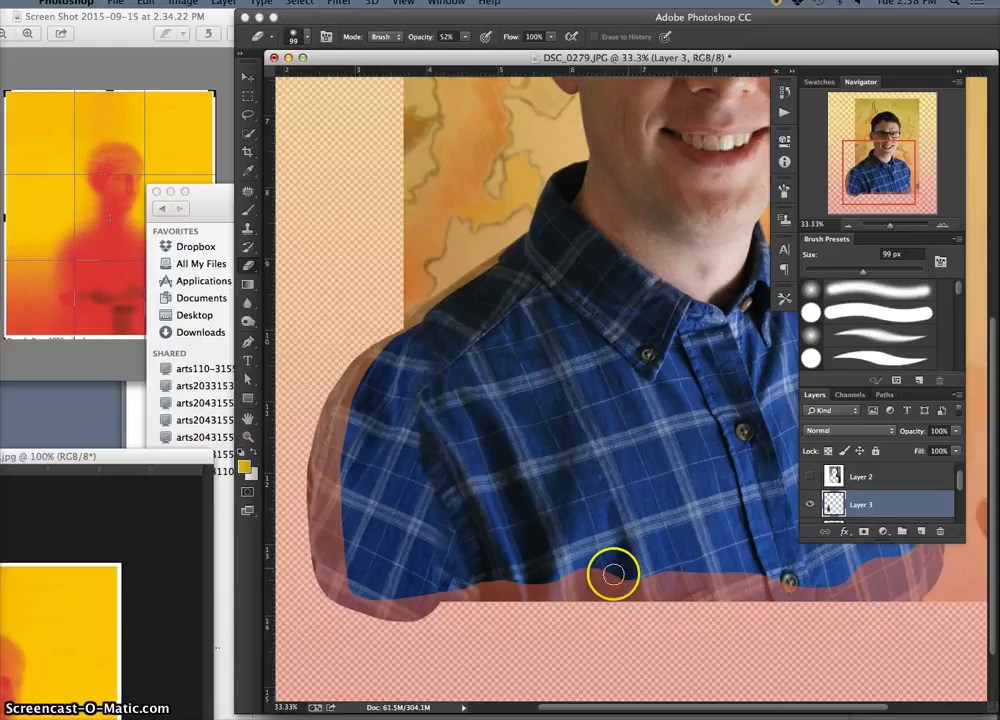
- Darken the mirrored sleeve on Layer 3 with Hue/Saturation, setting lightness to about -26
left_click(183, 3)
mouse_move(267, 45)
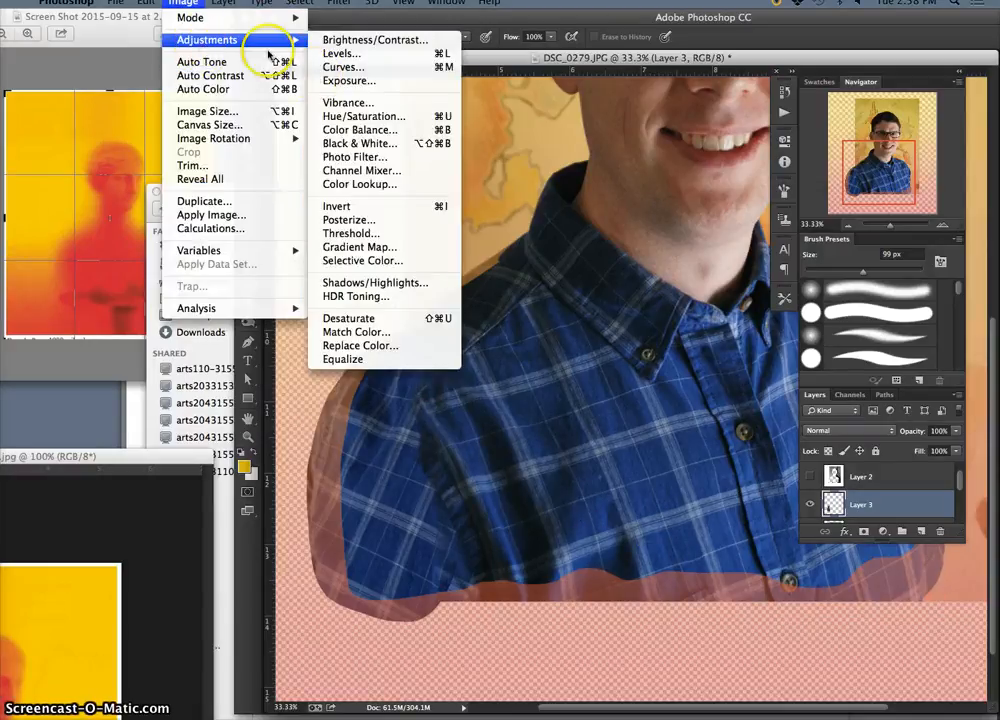
left_click(349, 117)
left_click_drag(756, 545, 738, 549)
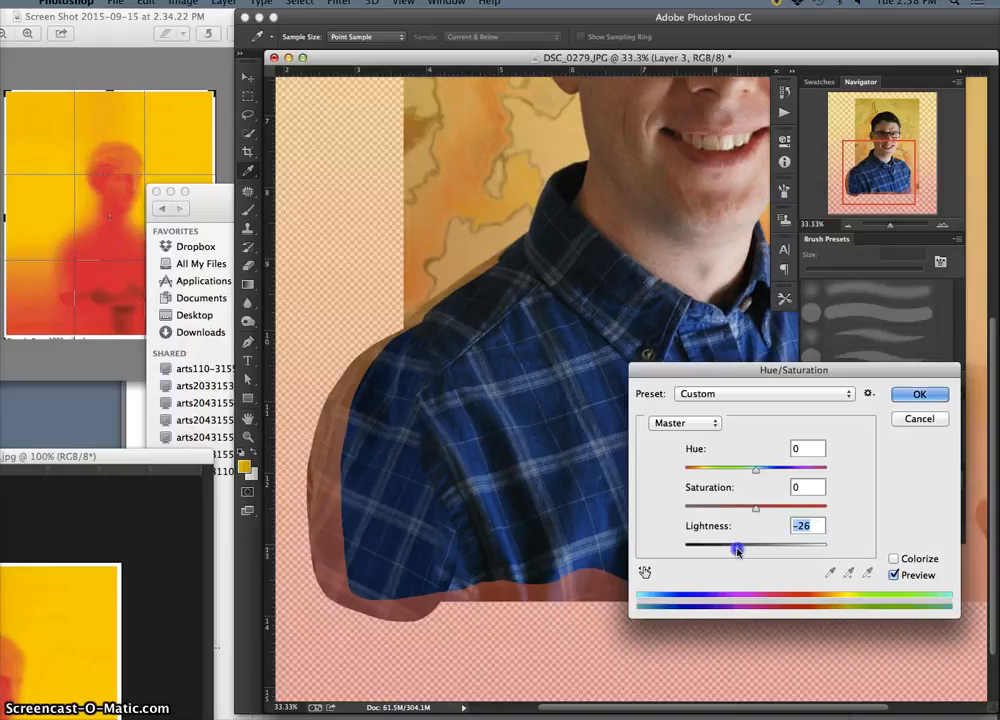
left_click(915, 394)
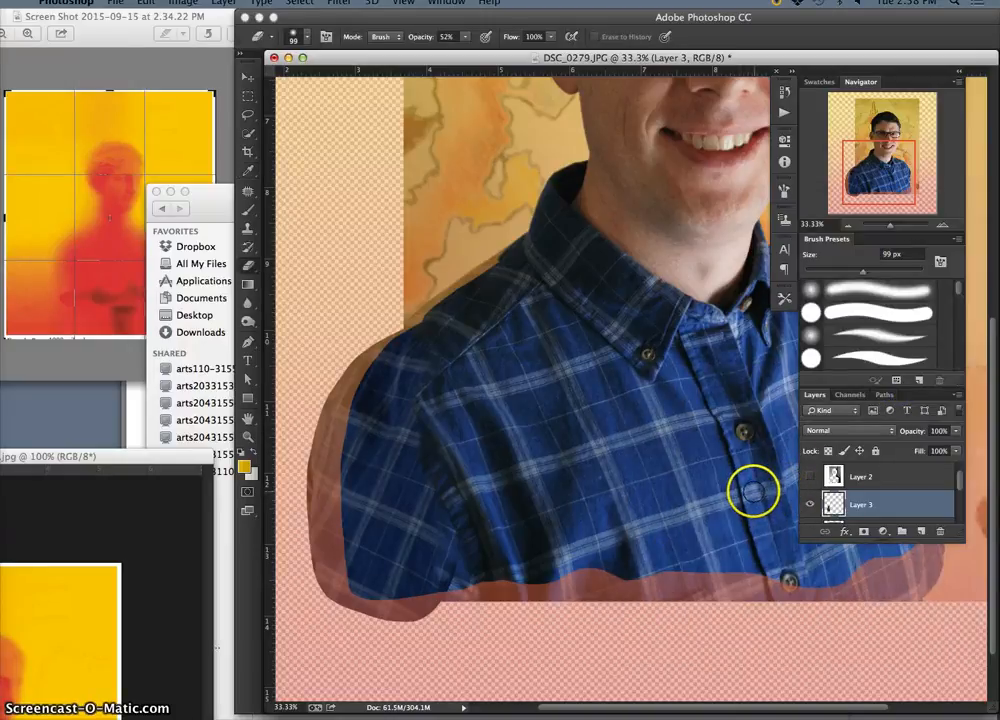
- Hide the gradient on Layer 2 copy and the mirrored sleeve on Layer 3 to inspect the original photo
key("super+minus")
key("super+minus")
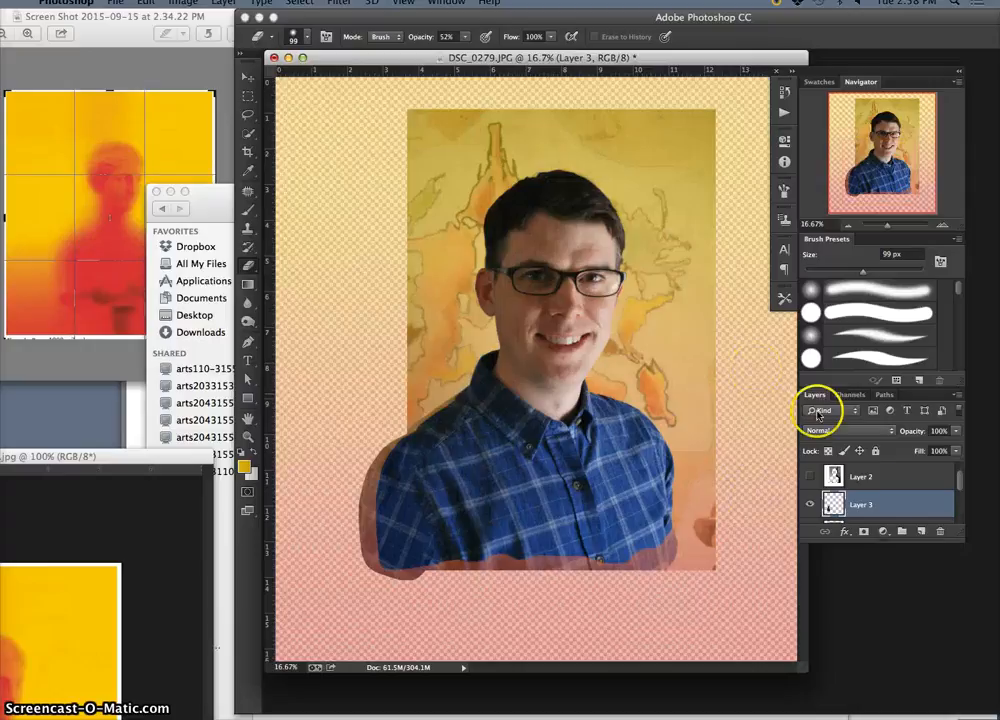
left_click_drag(958, 489, 958, 472)
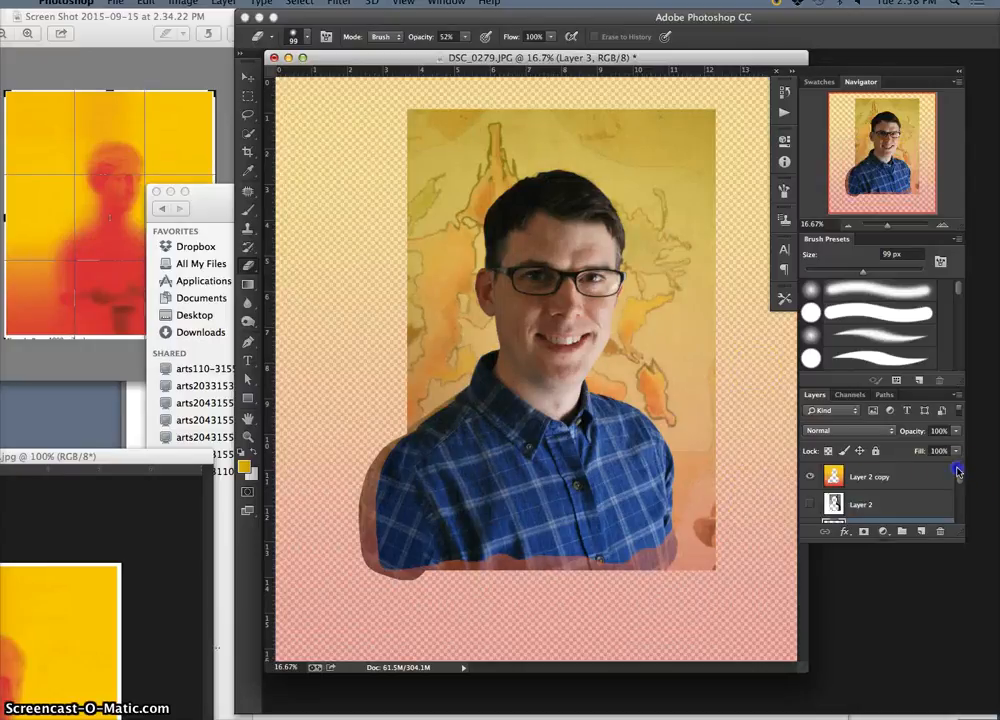
left_click(912, 482)
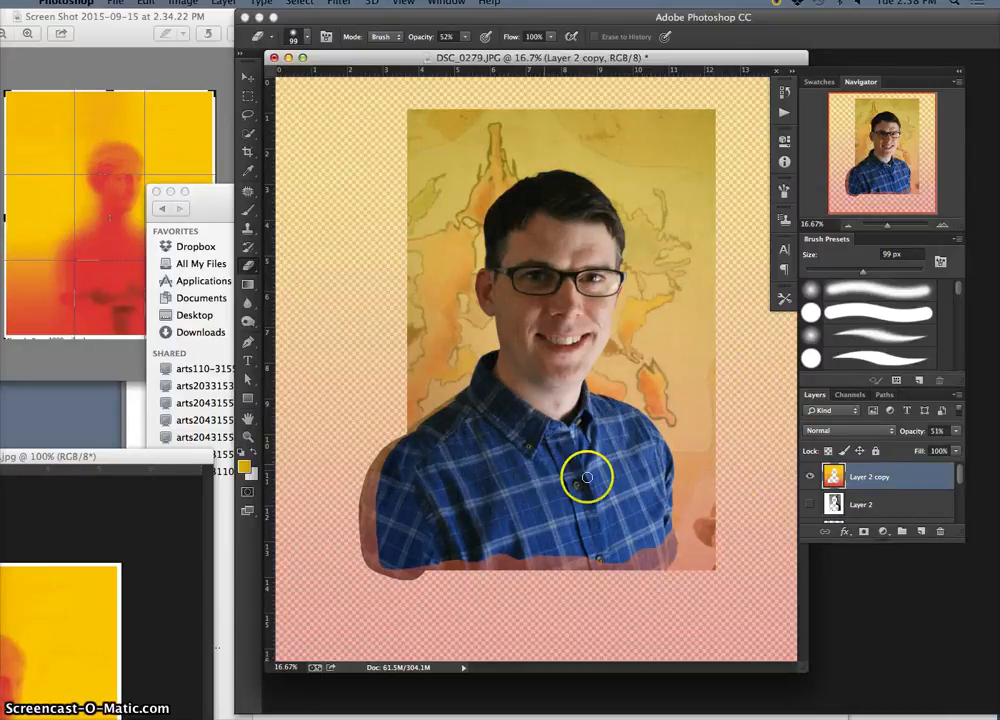
left_click(843, 507)
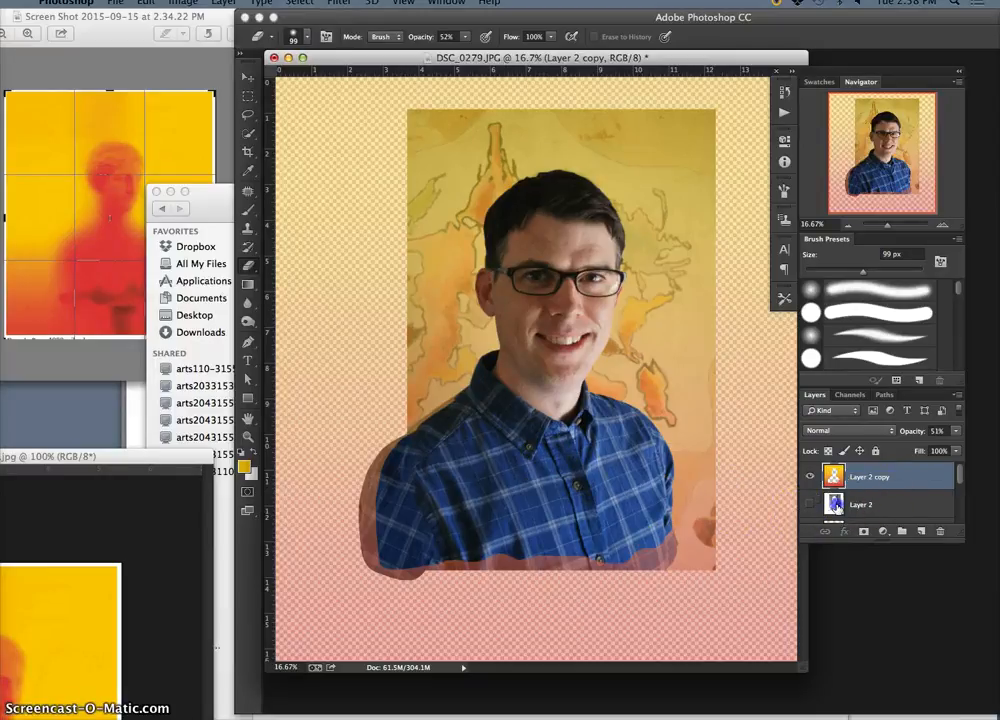
left_click(811, 477)
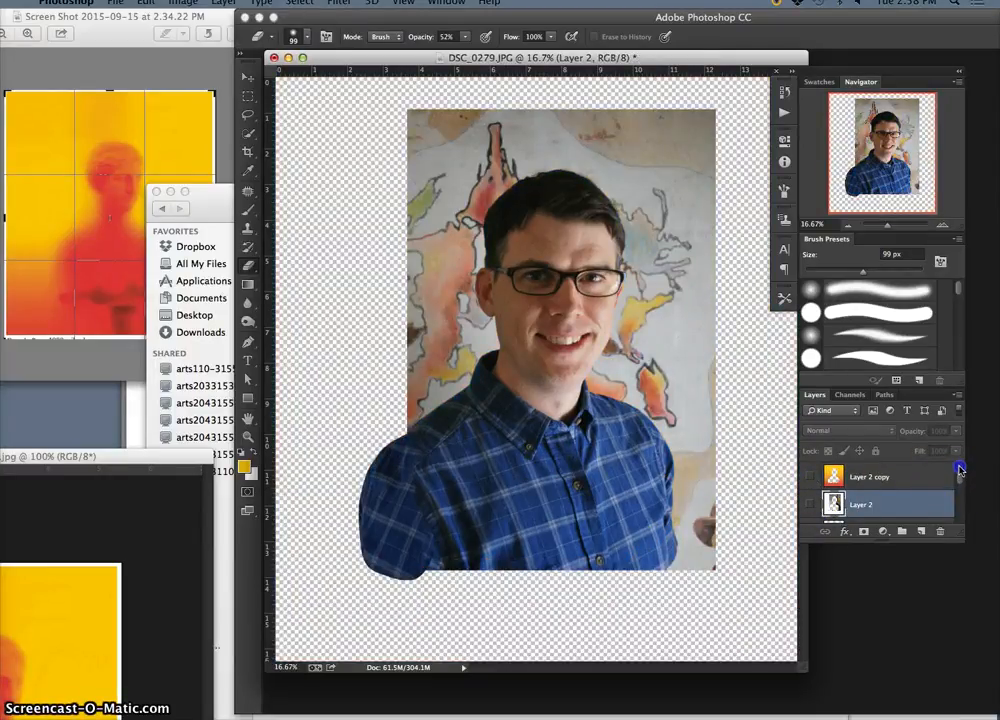
left_click_drag(958, 484, 958, 493)
left_click(811, 508)
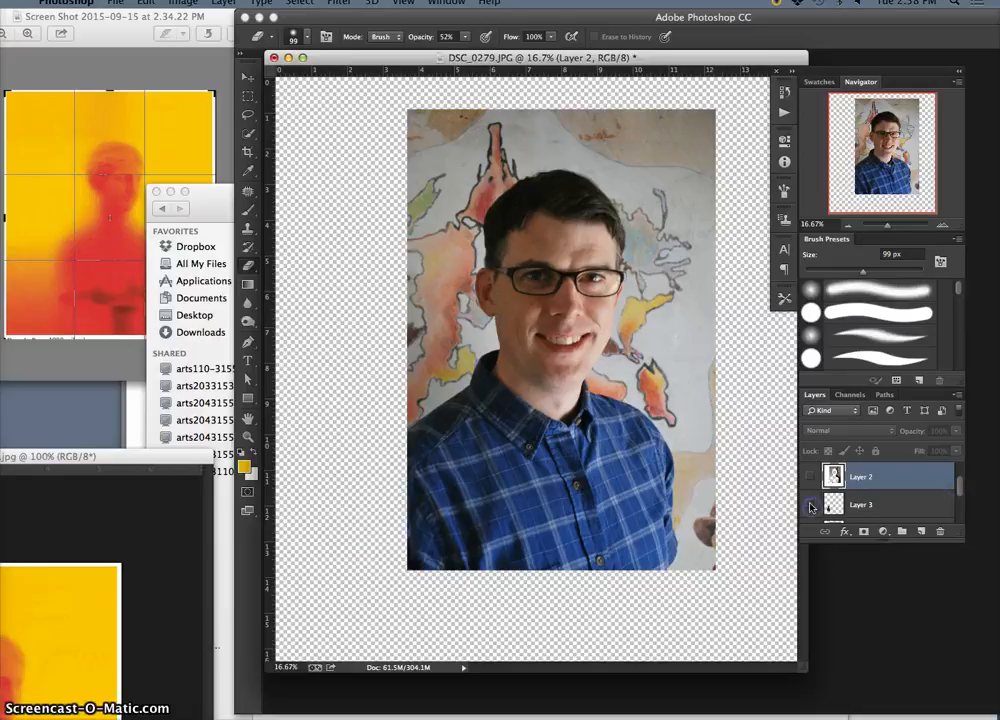
left_click(811, 506)
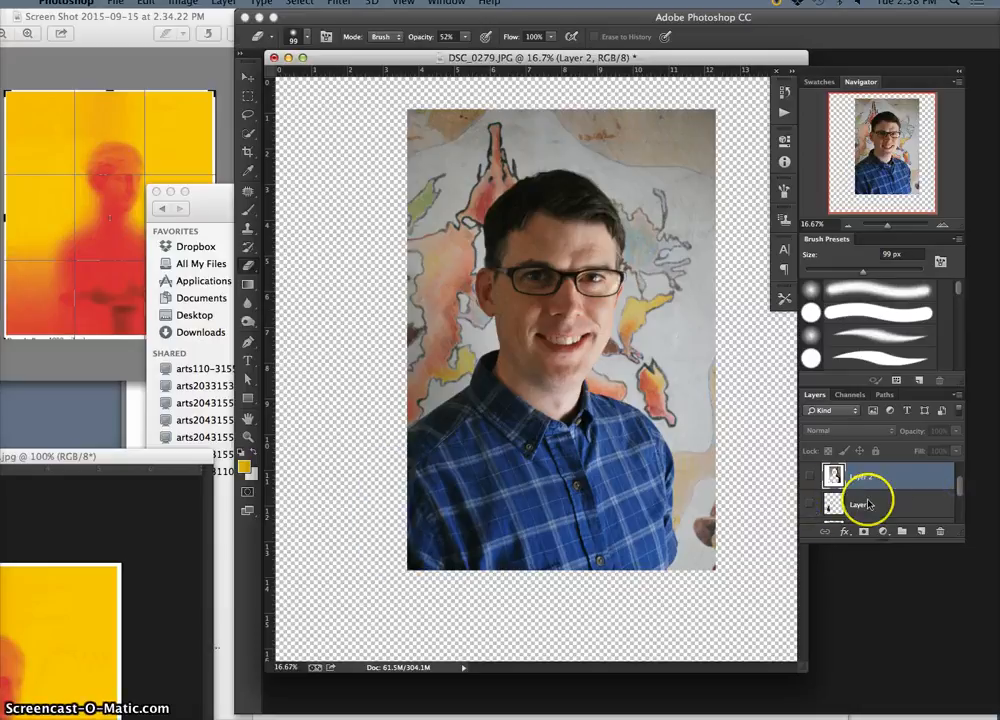
- Make the gradient on Layer 2 copy the active layer and show it again
mouse_move(956, 484)
left_mouse_down()
mouse_move(960, 508)
mouse_move(960, 480)
left_mouse_up()
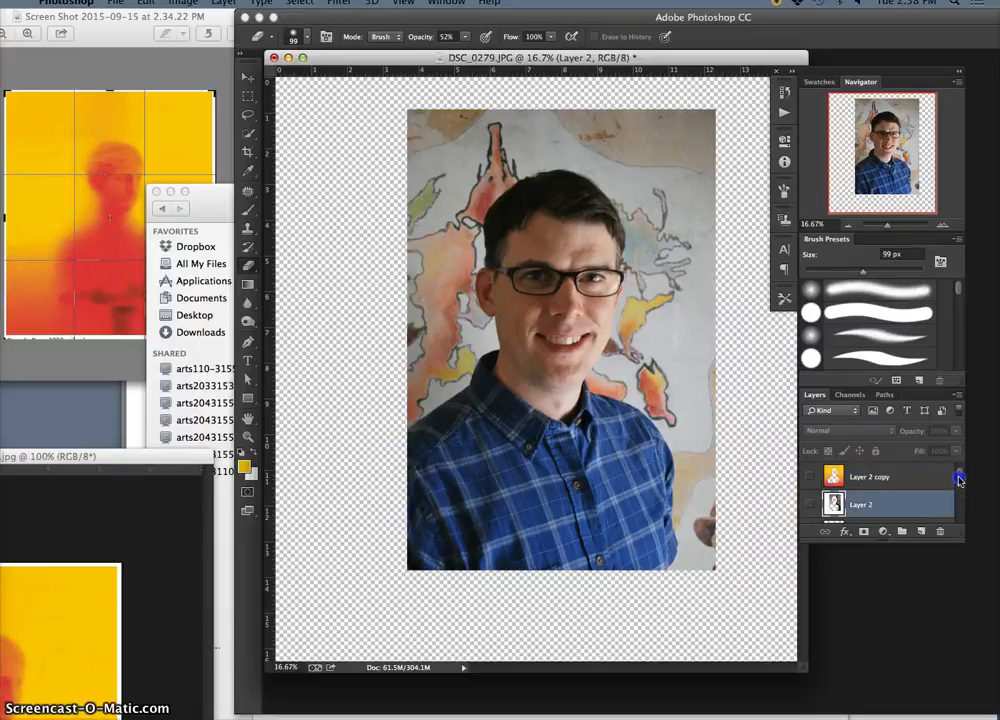
left_click(912, 479)
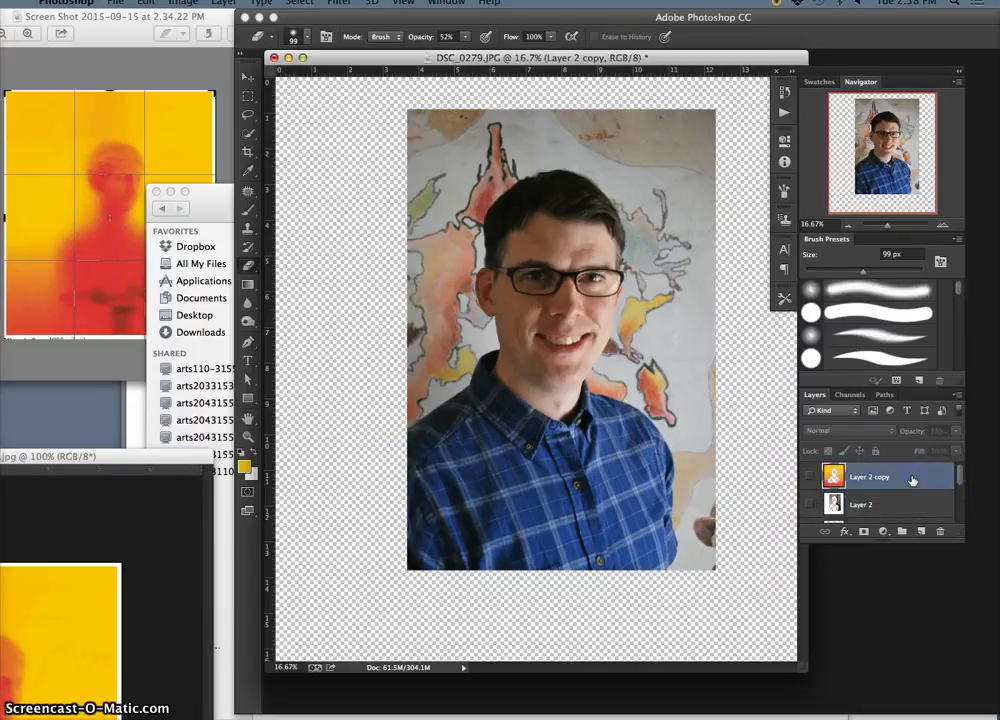
left_click(810, 477)
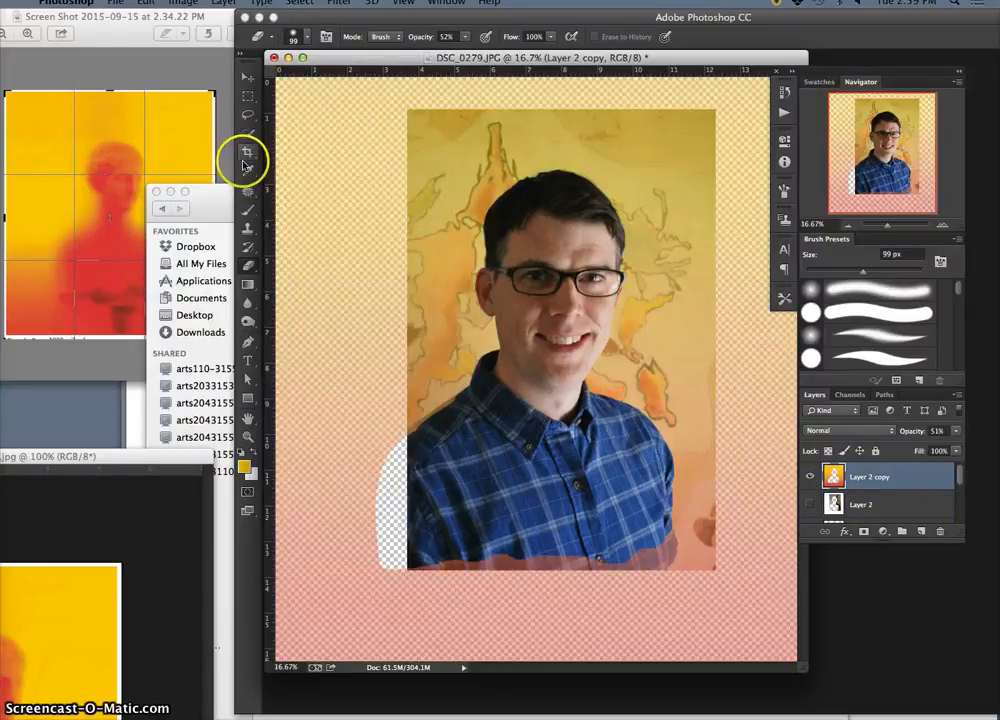
- Select the portrait-shaped cutout of the gradient layer, make Layer 3 active and show its mirrored sleeve
left_click_drag(249, 135, 281, 142)
left_click(834, 504, "super")
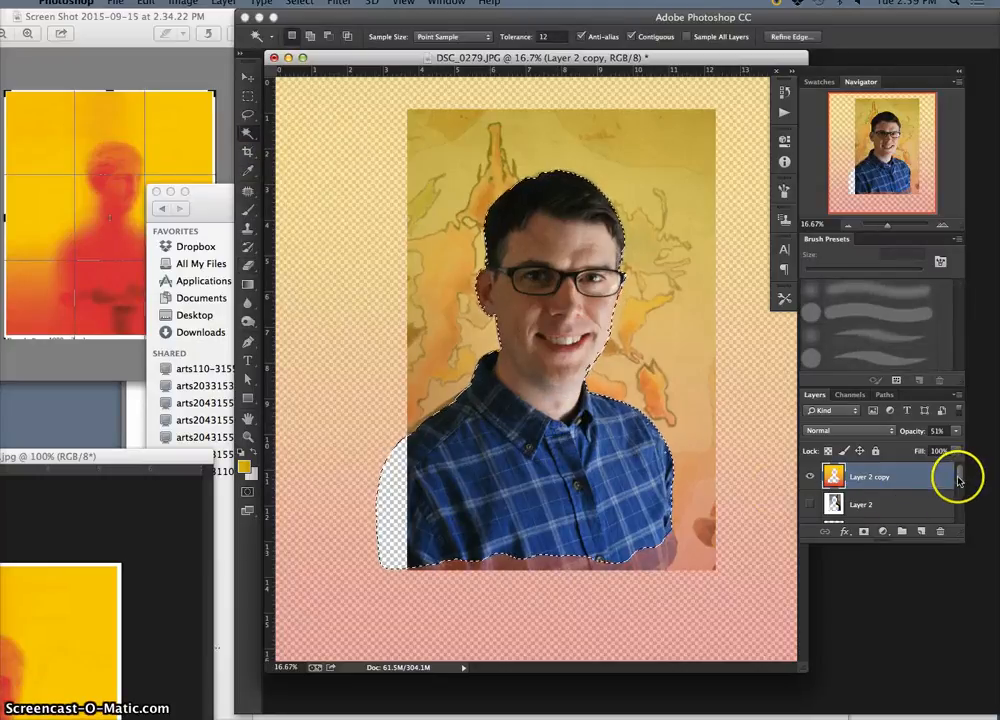
left_click_drag(958, 475, 958, 484)
left_click(888, 508)
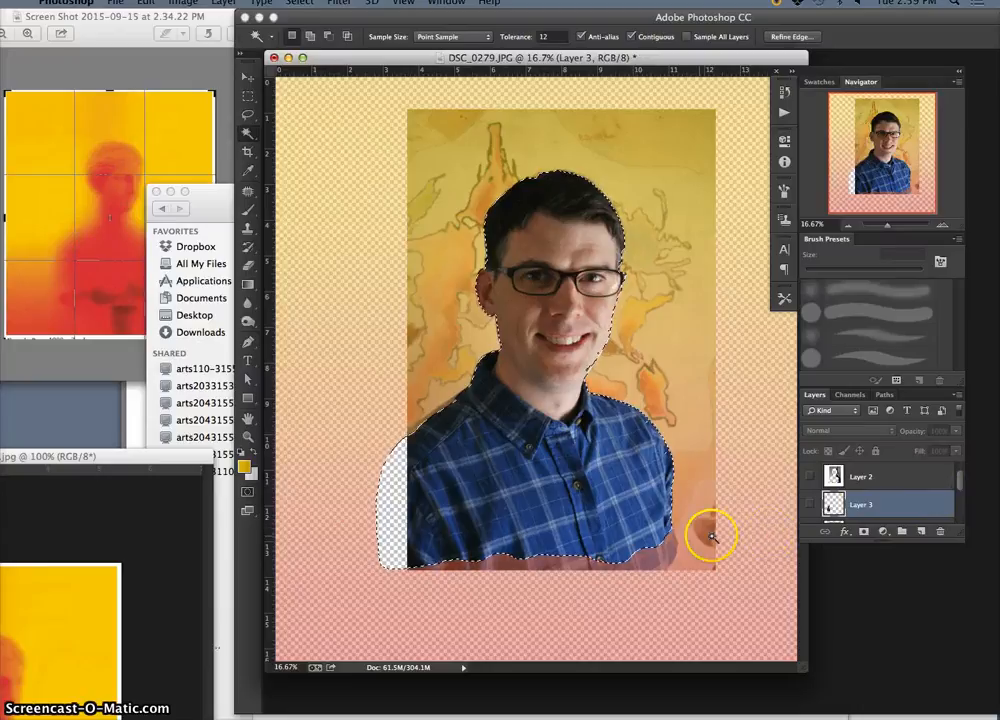
left_click(811, 505)
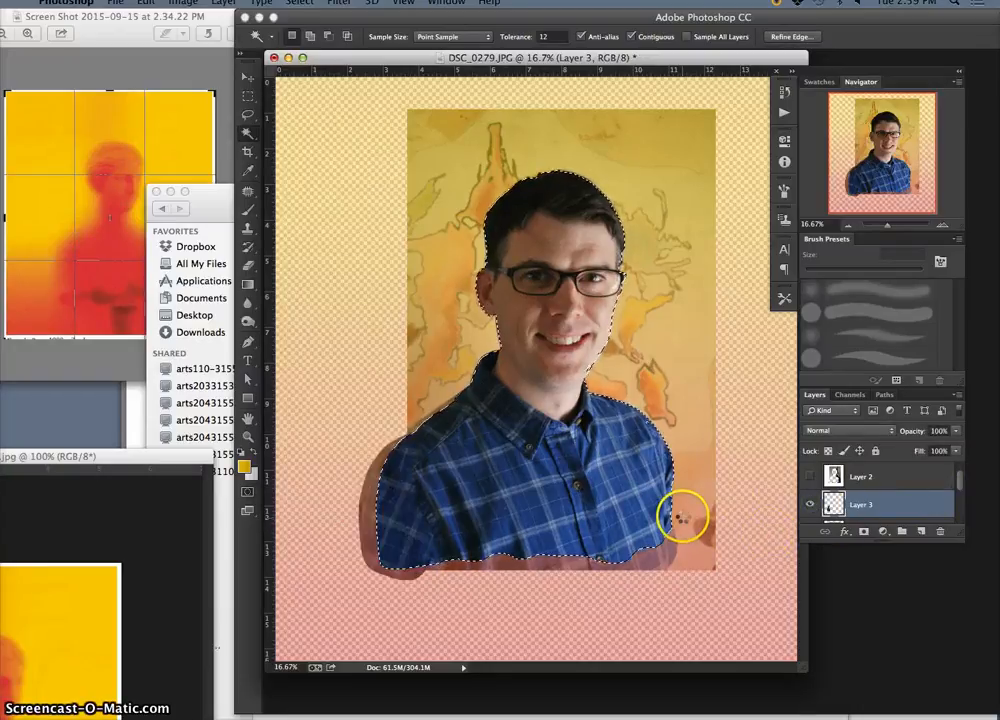
- Invert the selection, delete the mirrored sleeve's excess outside the portrait silhouette on Layer 3, and deselect
left_click(686, 512, "shift")
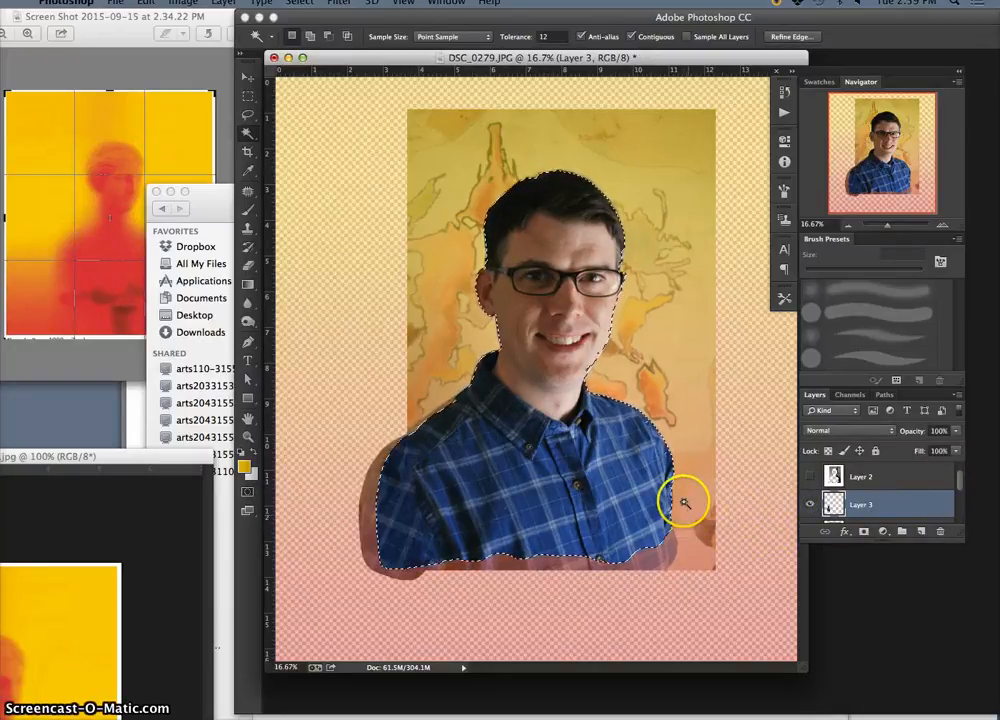
left_click(299, 3)
left_click(311, 58)
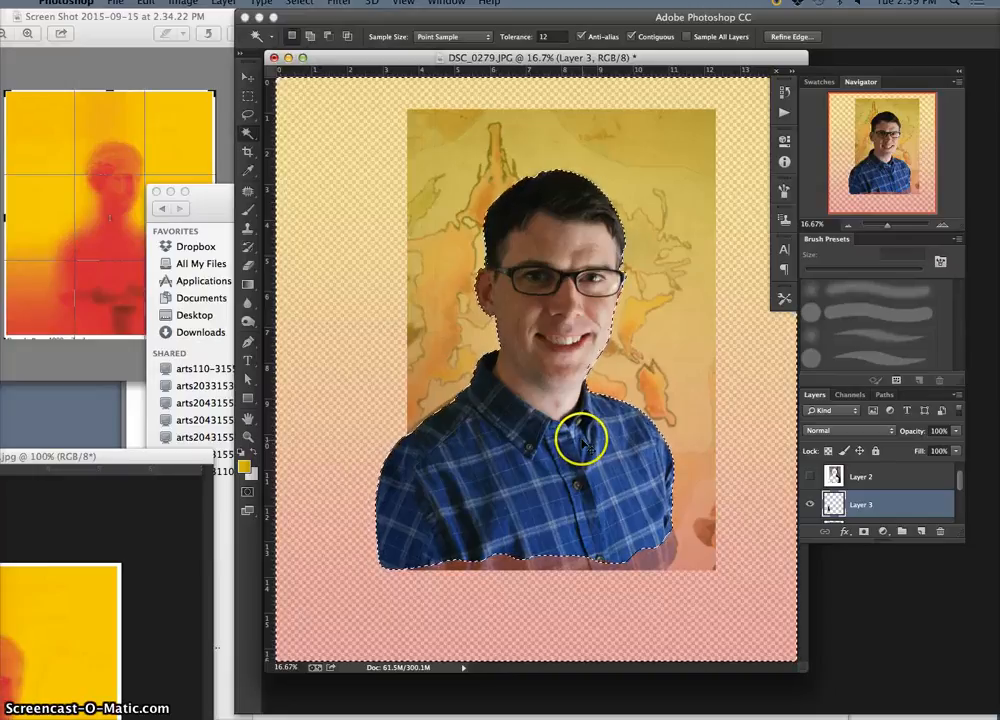
key("ctrl+d")
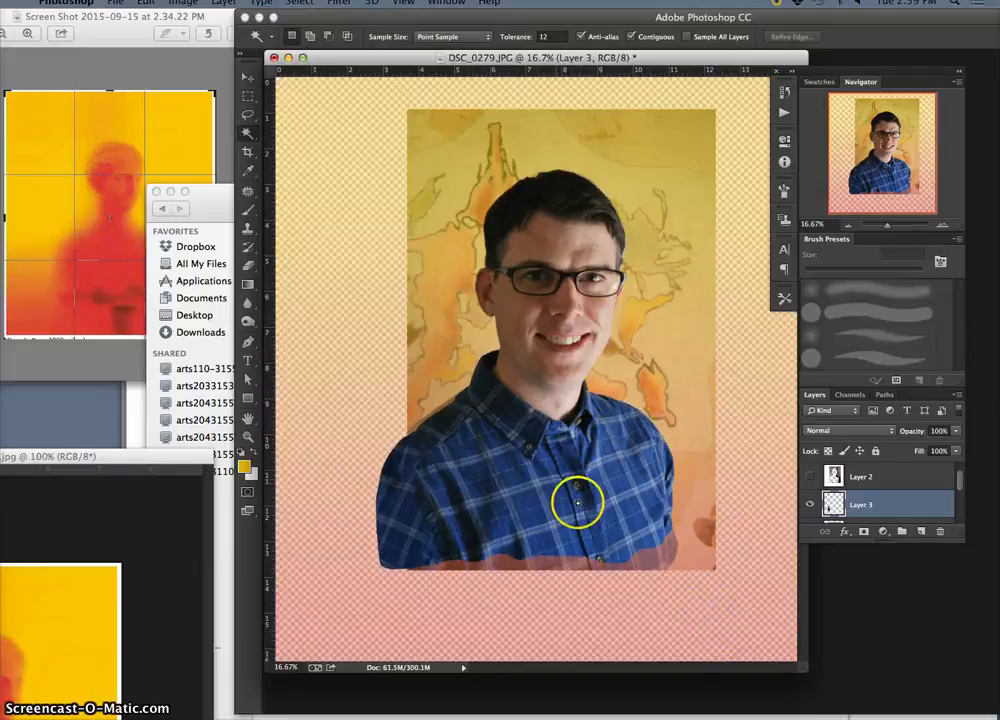
- Soften the mirrored sleeve's inner seam with the Eraser, working from below the shoulder down toward the shirt's hem
left_click(249, 265)
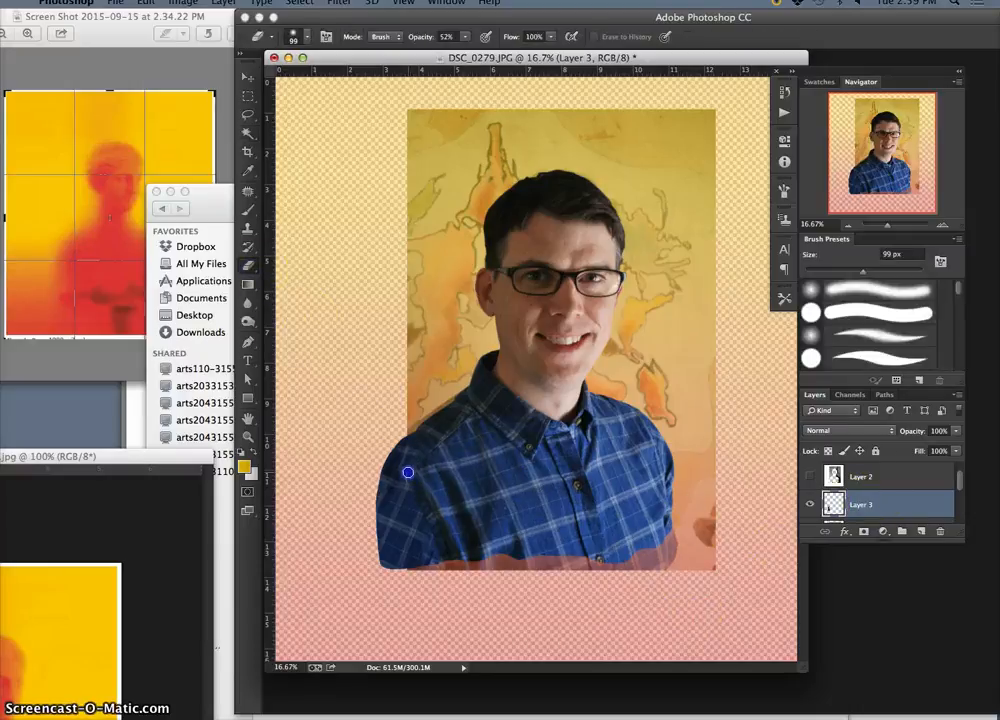
left_click_drag(430, 476, 413, 470)
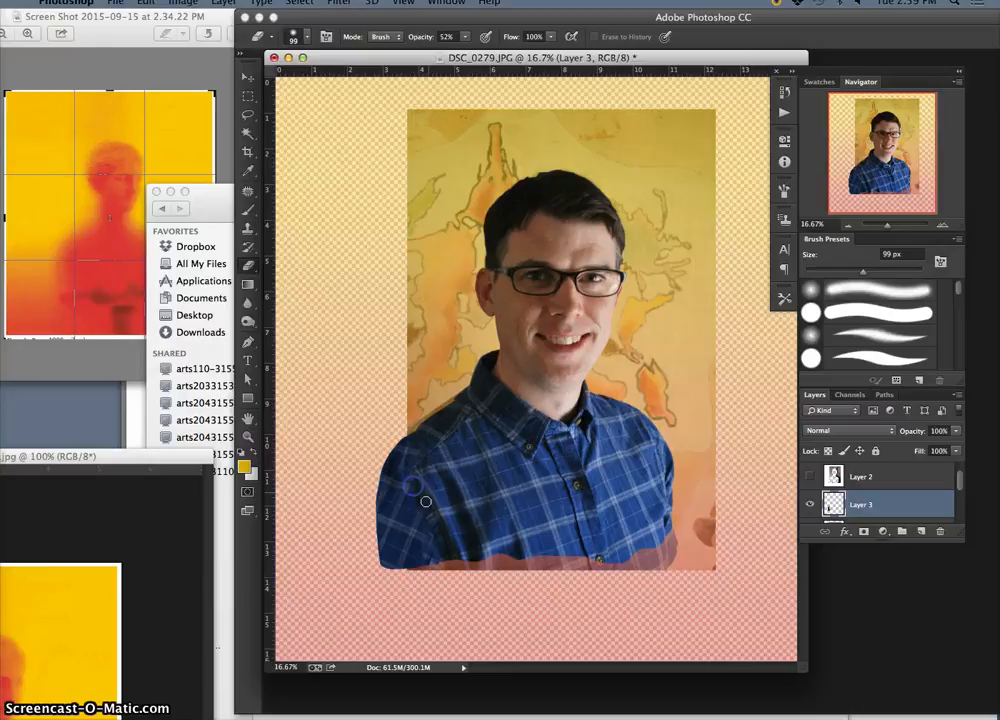
left_click(418, 505)
left_click(427, 525)
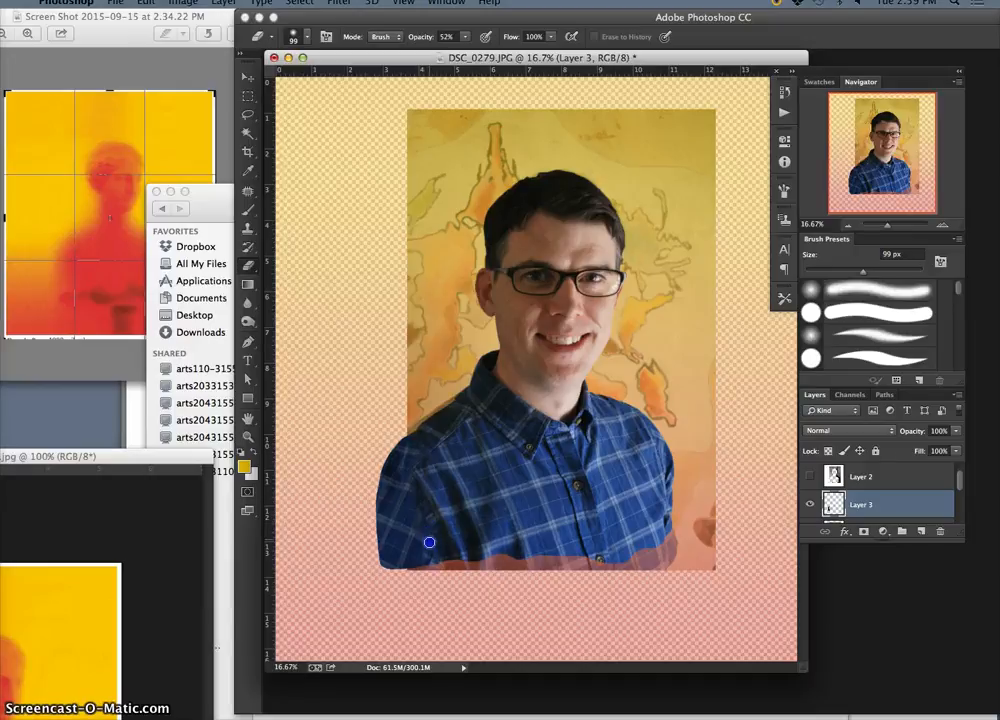
mouse_move(424, 537)
left_mouse_down()
mouse_move(582, 528)
mouse_move(627, 527)
left_mouse_up()
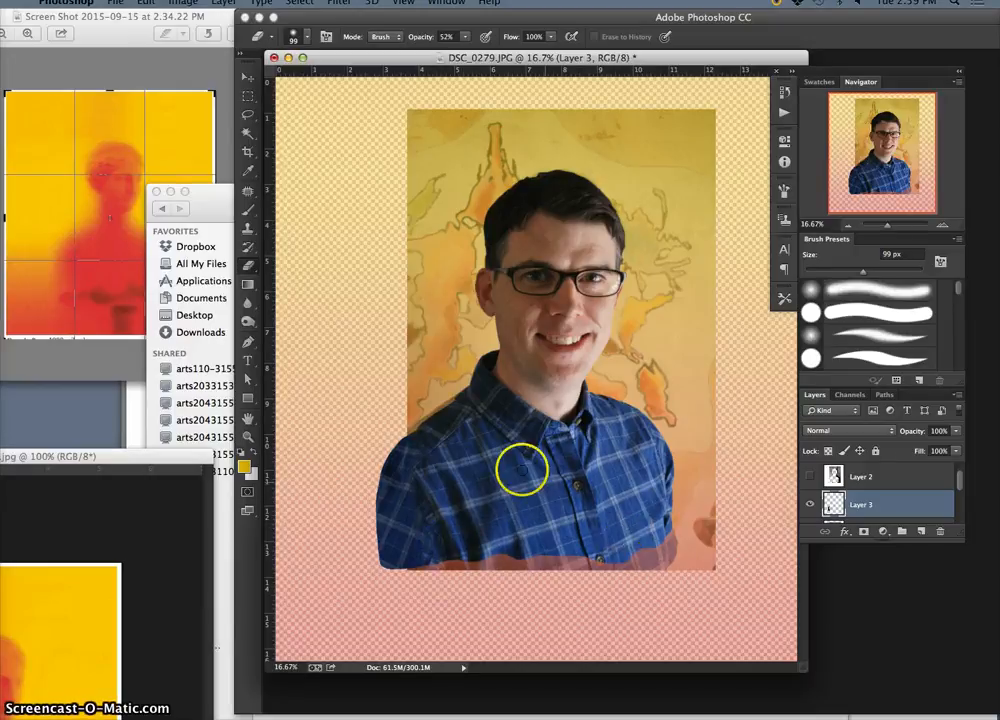
- Make the gradient on Layer 2 copy the active layer for cleaning up its edge along the shoulder
key("super+plus")
key("super+plus")
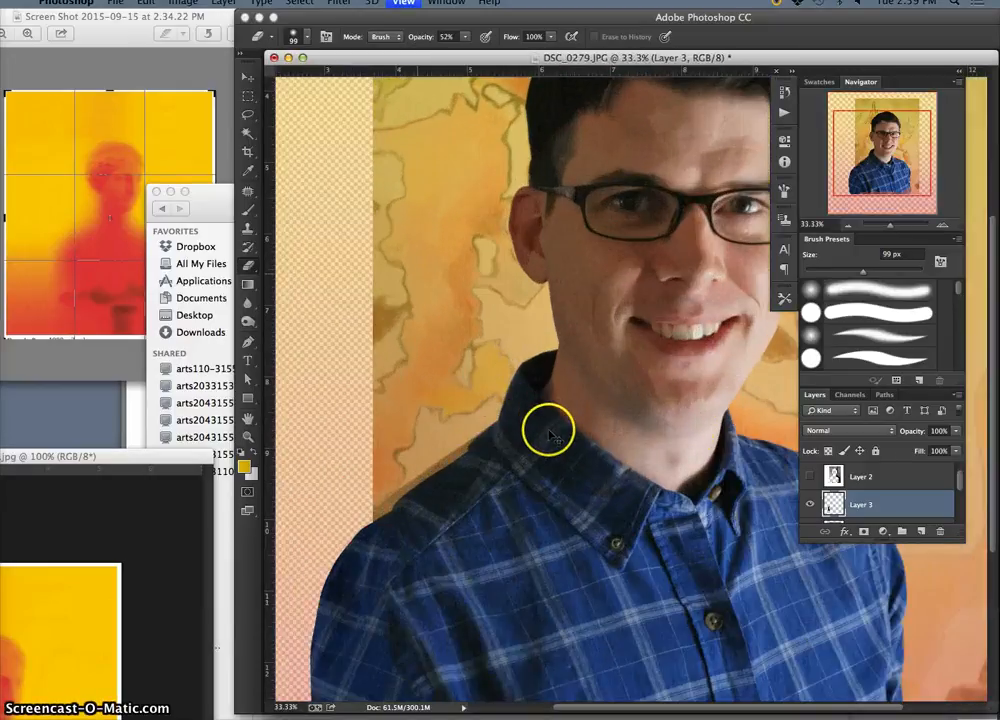
key("super+plus")
key("super+plus")
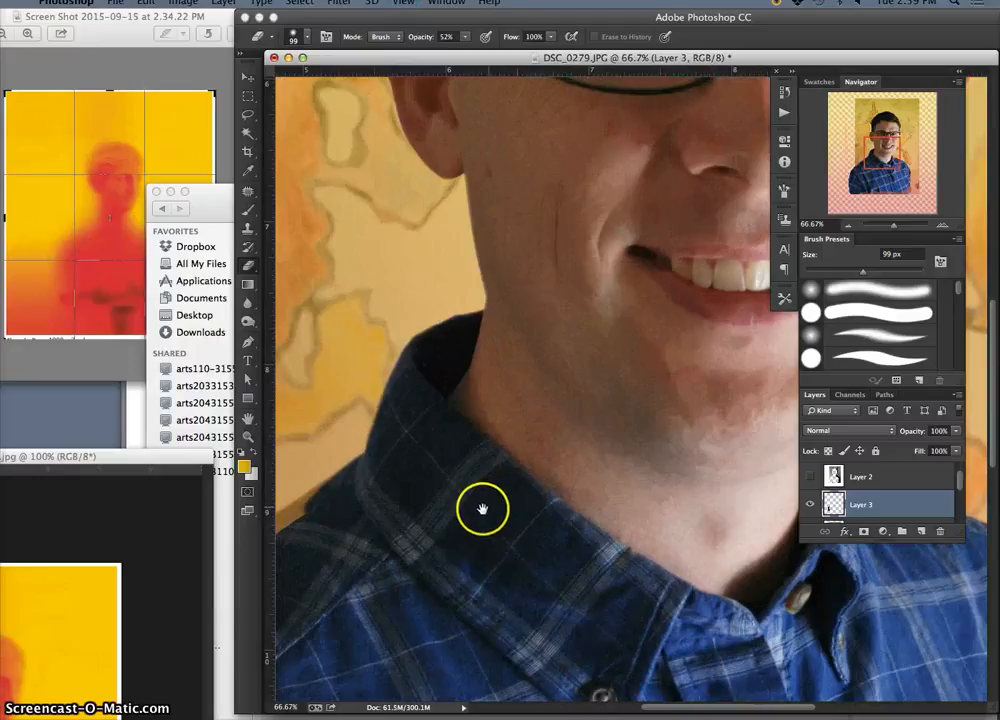
left_click_drag(482, 509, 681, 312)
left_click_drag(602, 399, 624, 390)
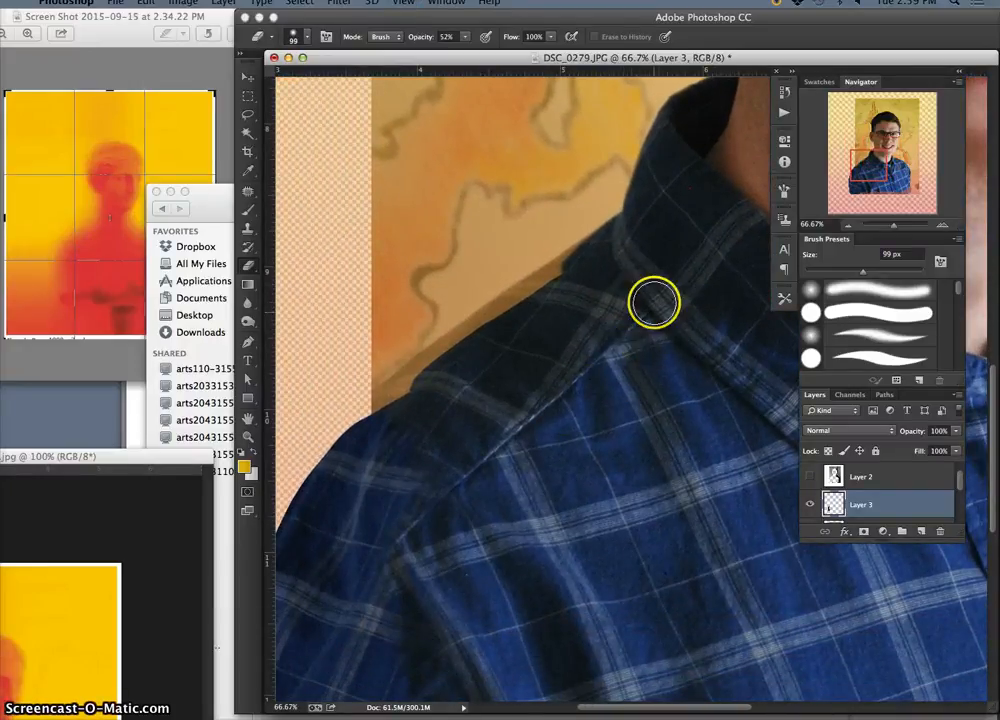
scroll(957, 480, "up", 1)
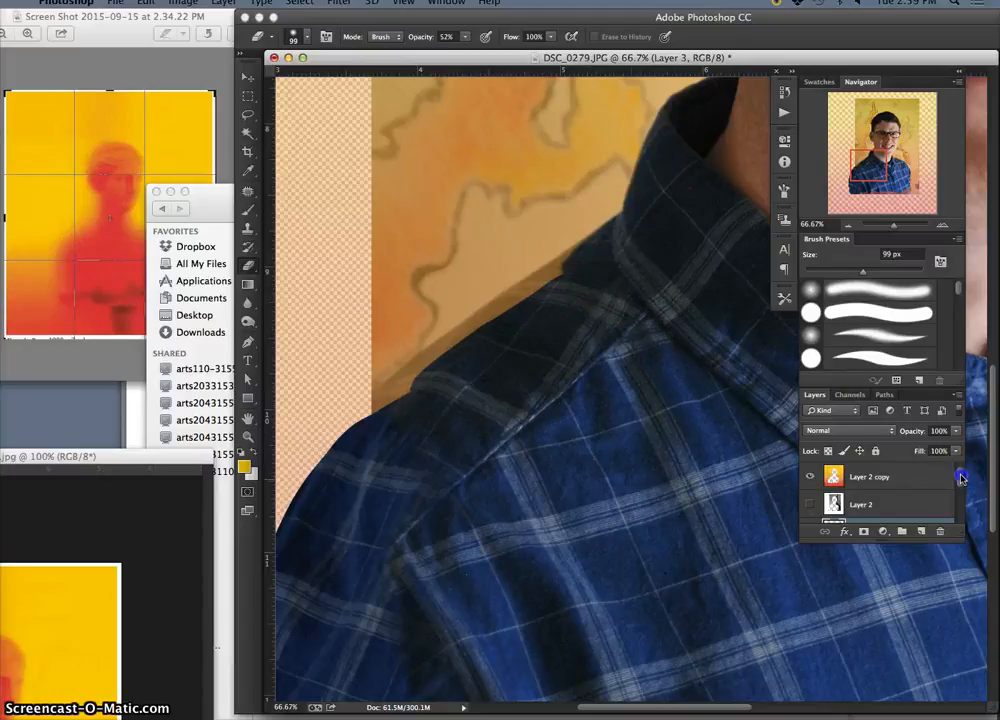
scroll(960, 472, "down", 1)
left_click(922, 507)
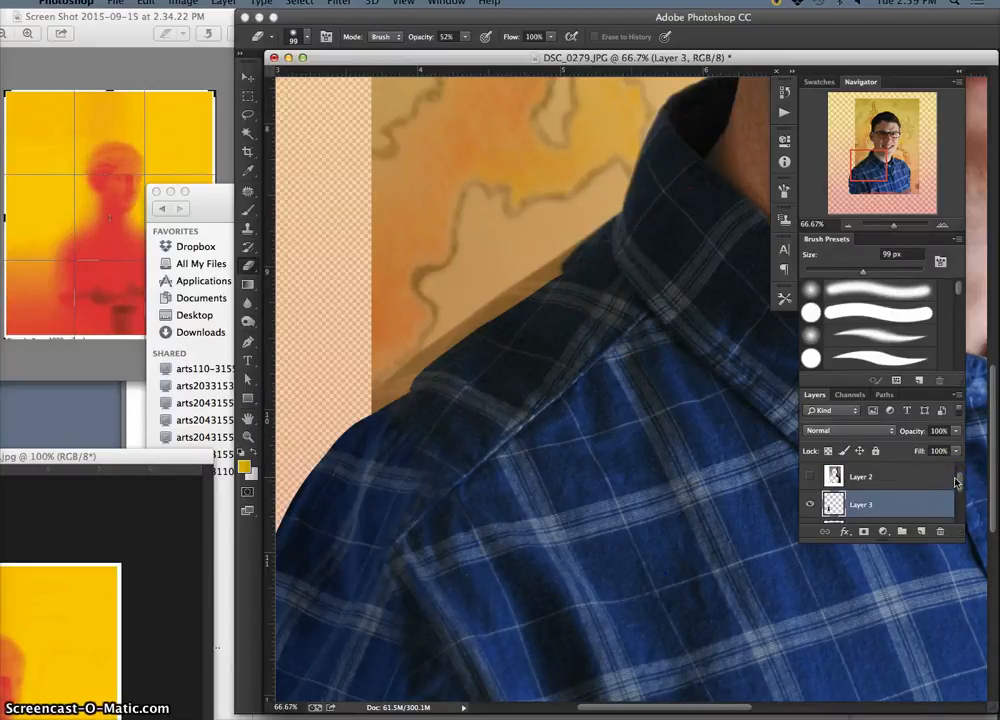
scroll(960, 488, "down", 1)
left_click(917, 506)
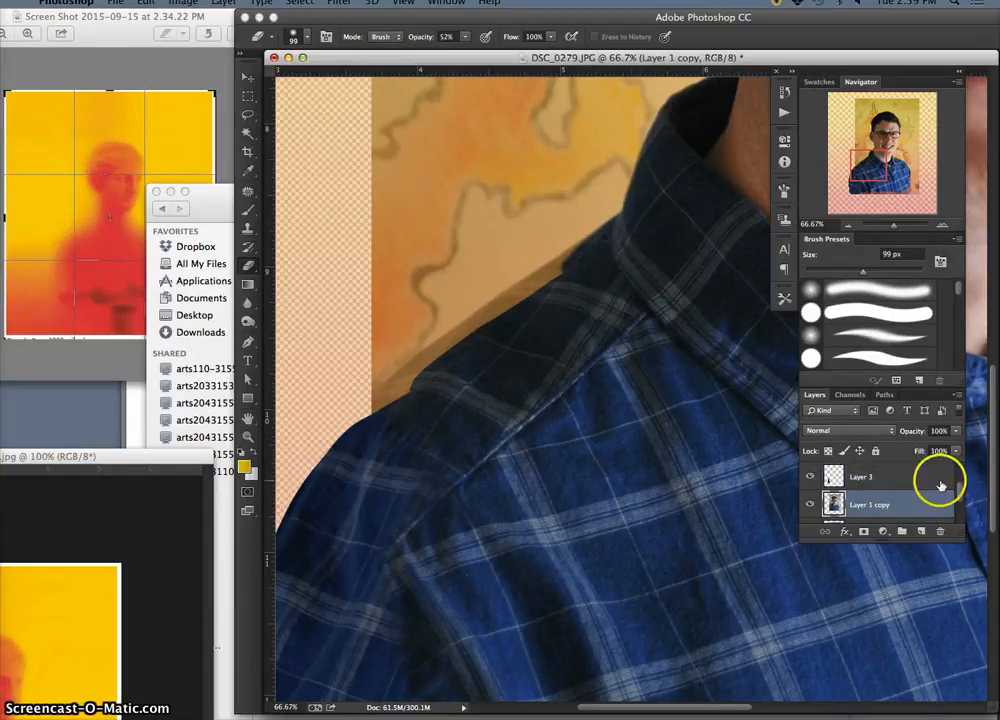
scroll(958, 490, "up", 1)
left_click(880, 477)
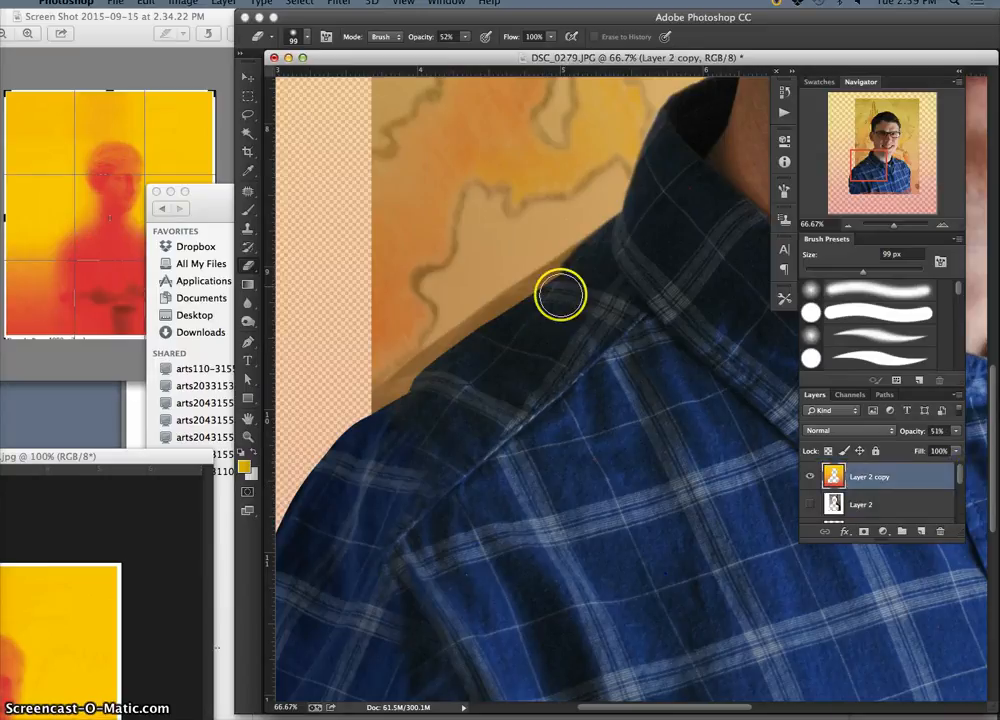
- Reduce the Eraser to 71 px and raise its opacity to 100%
left_click(576, 274)
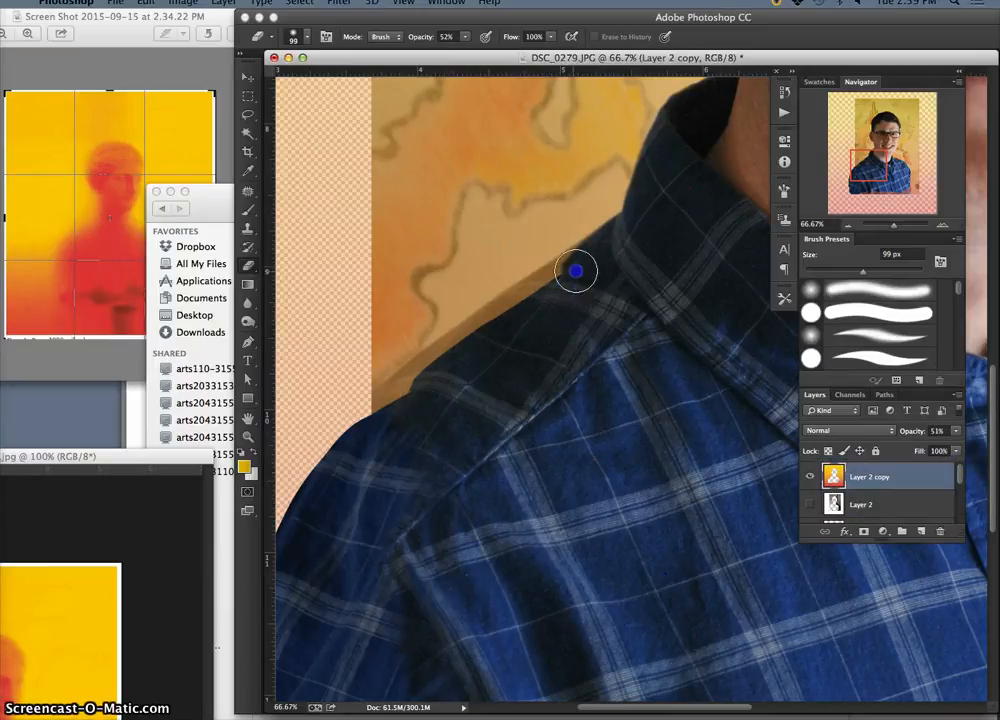
left_click(308, 38)
left_click_drag(354, 81, 343, 80)
left_click(464, 37)
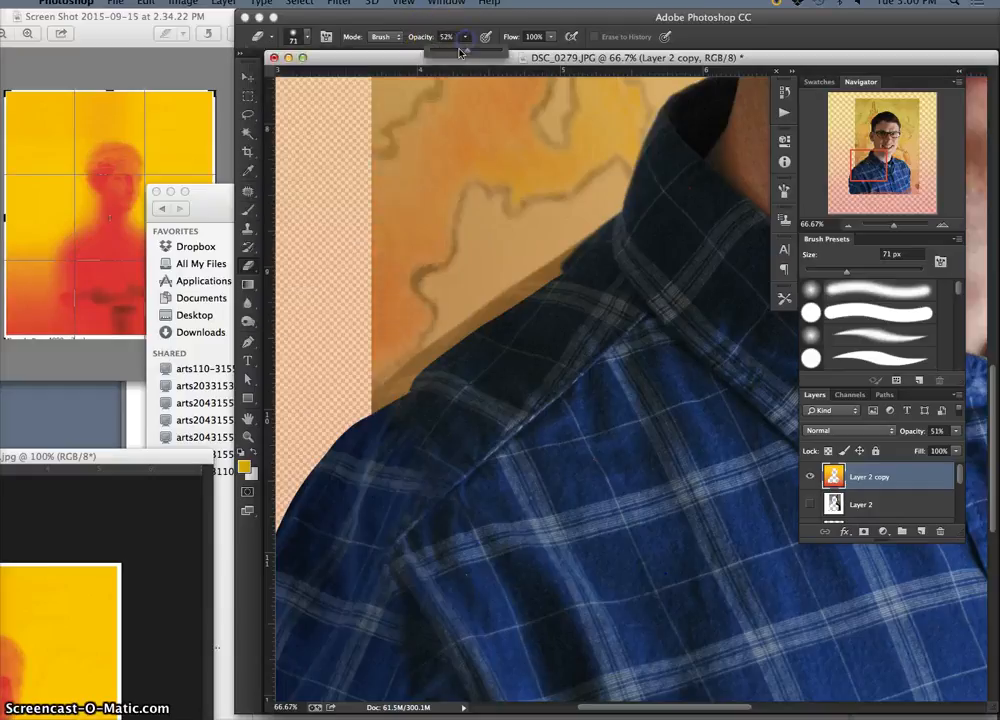
left_click_drag(475, 52, 508, 52)
- Erase the gradient's overlap along the shoulder from the collar down to the top of the mirrored sleeve
left_click(571, 272)
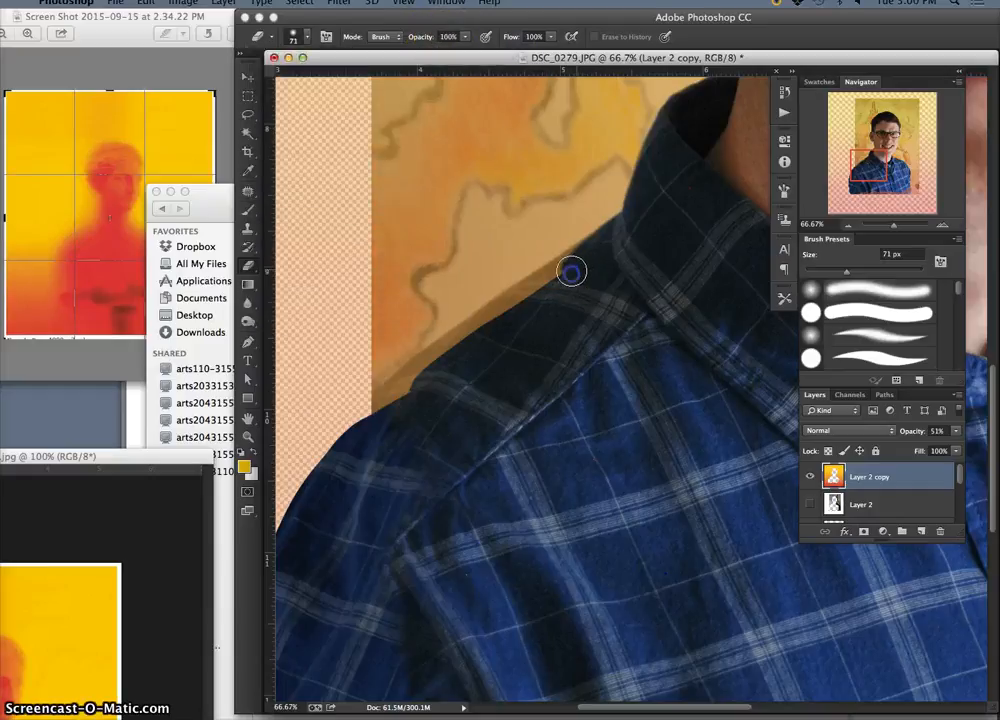
left_click(556, 276)
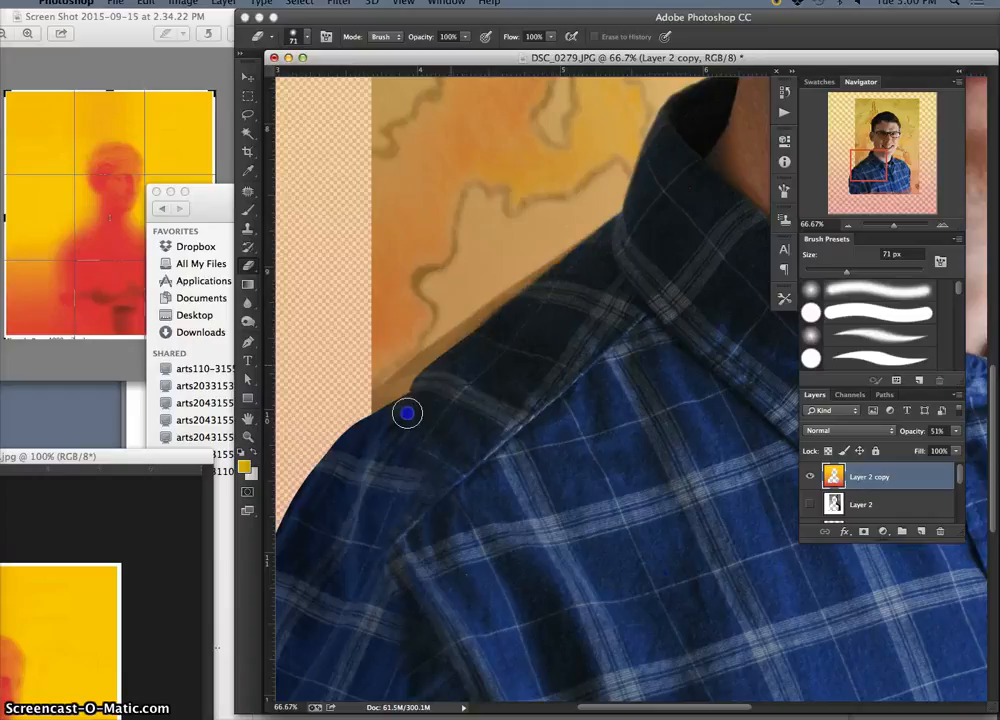
left_click(374, 430)
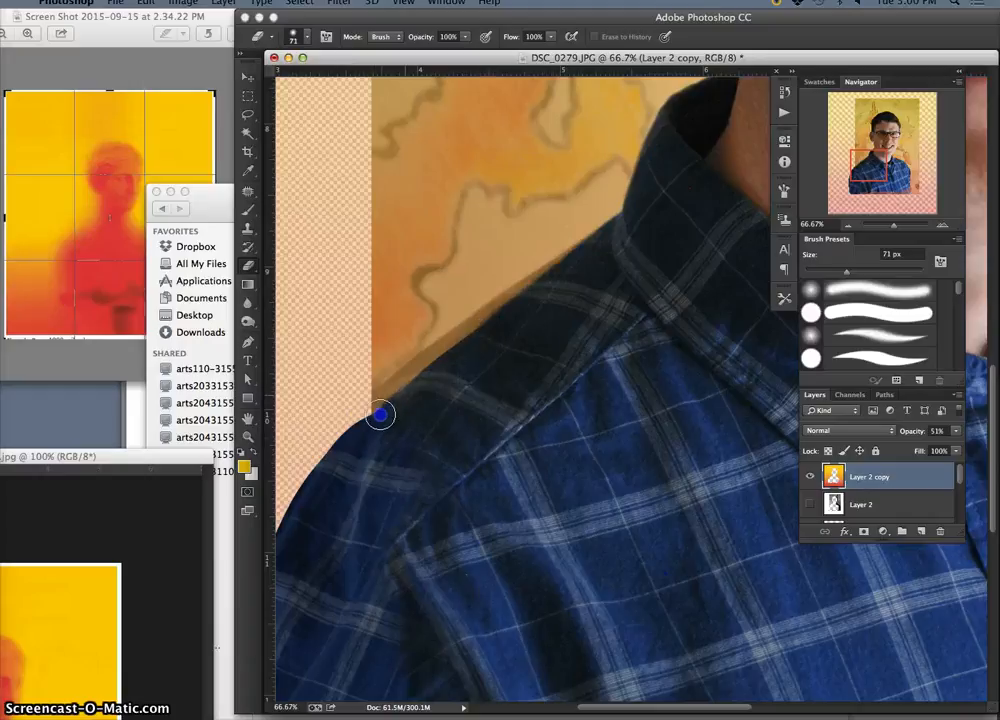
left_click_drag(363, 432, 440, 363)
- Raise the opacity of the gradient on Layer 2 copy to 100%
key("super+minus")
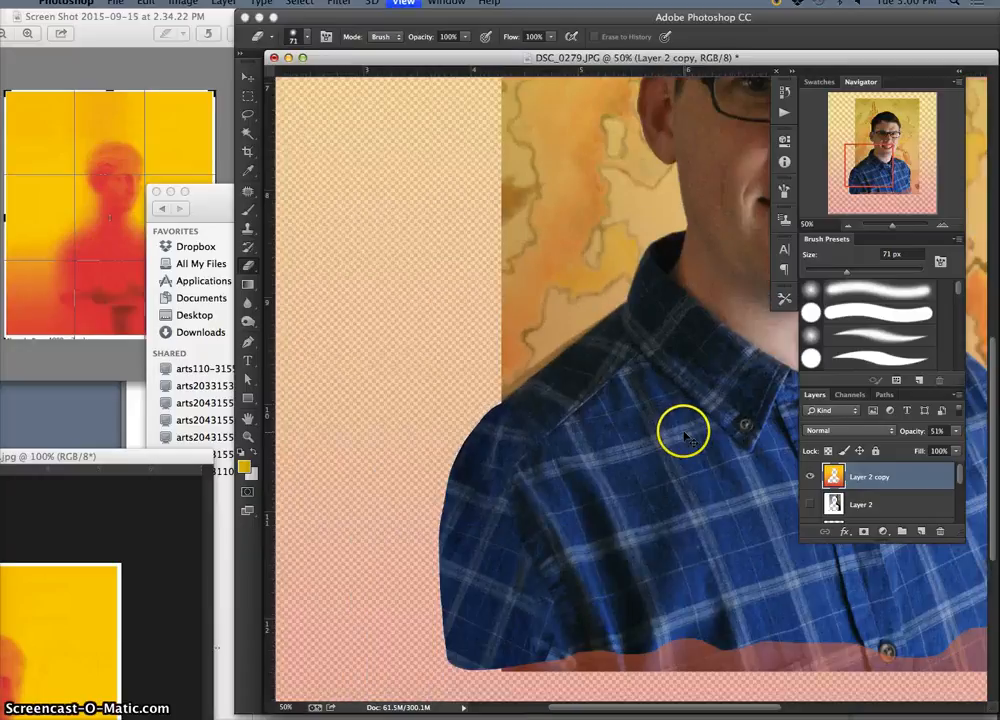
key("super+minus")
key("super+minus")
key("super+minus")
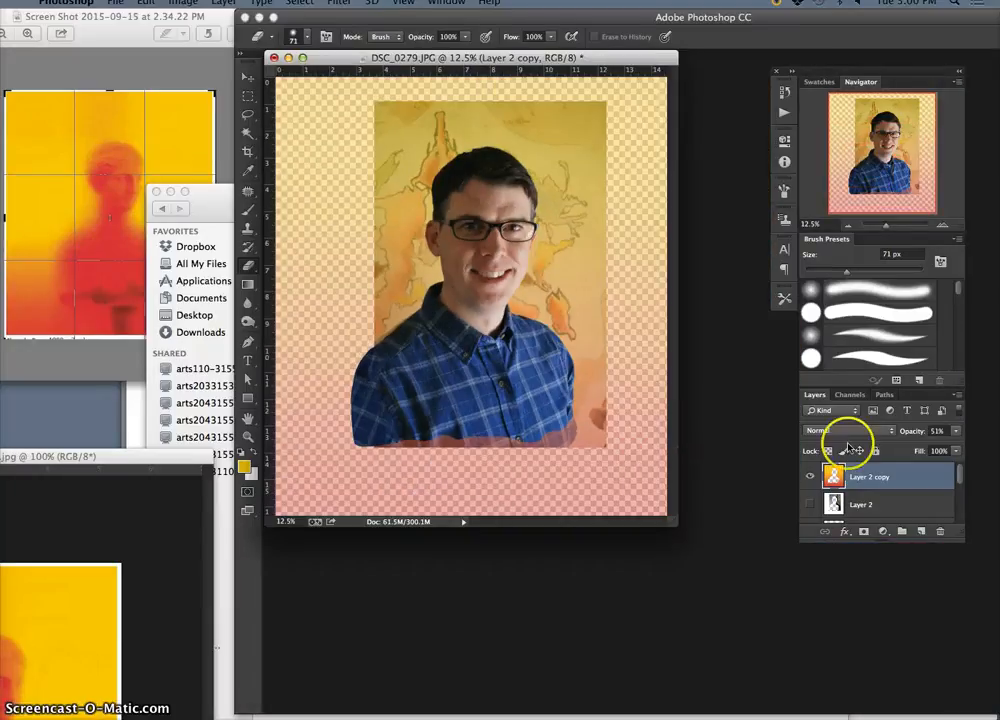
left_click(918, 481)
left_click(957, 432)
left_click_drag(935, 446, 960, 446)
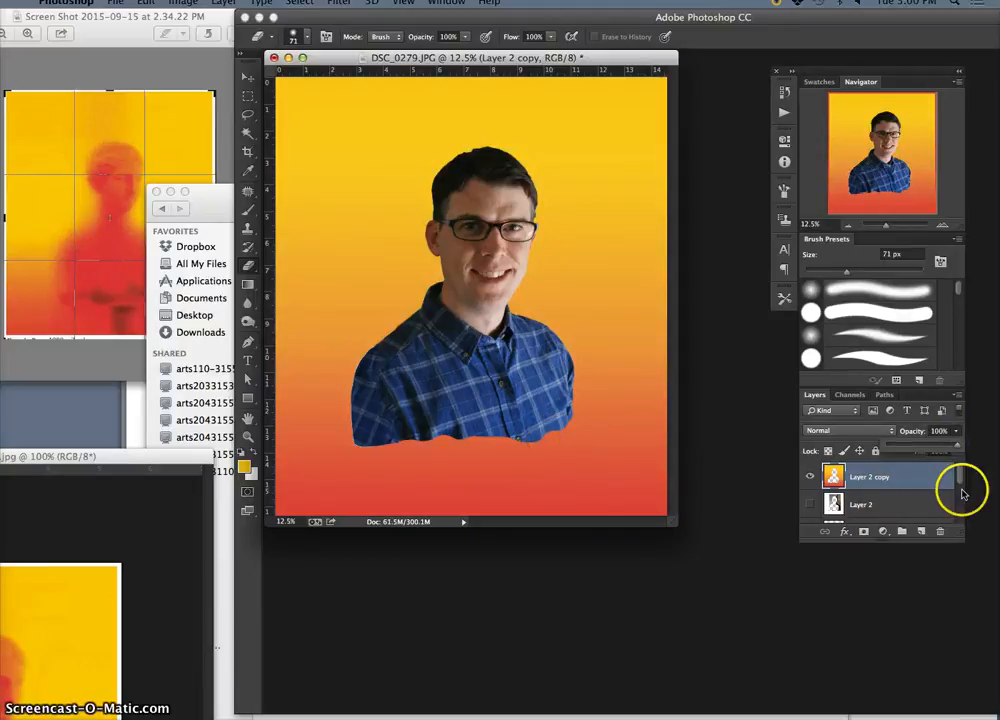
- Warp the mirrored sleeve on Layer 3, pulling its shoulder edge slightly up and its lower inner edge down
left_click_drag(960, 478, 931, 504)
left_click(875, 506)
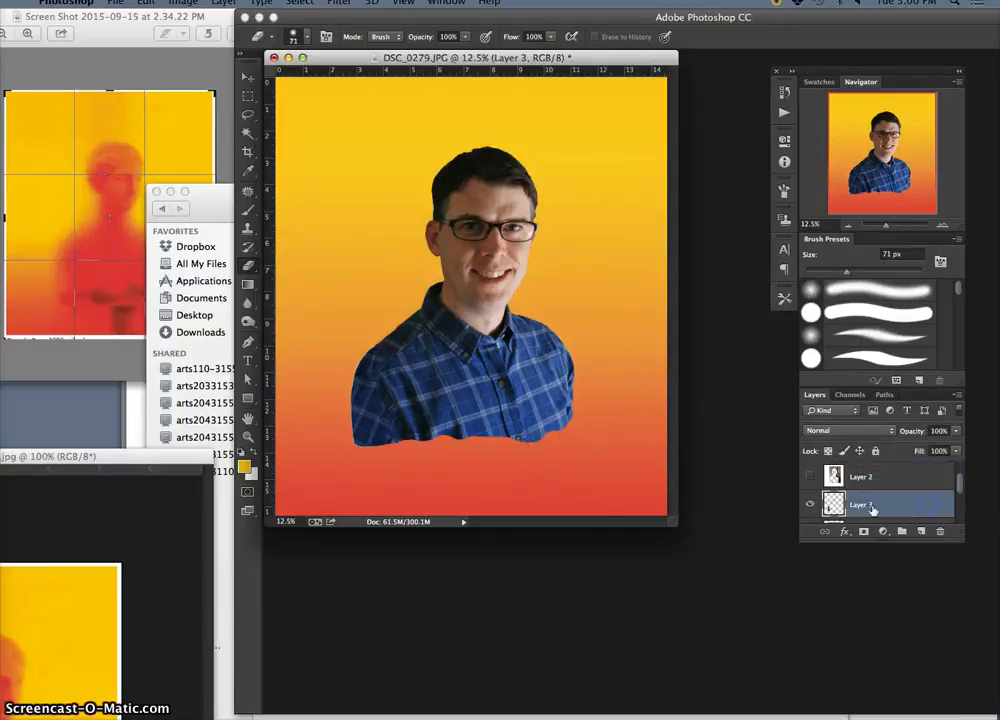
left_click(248, 76)
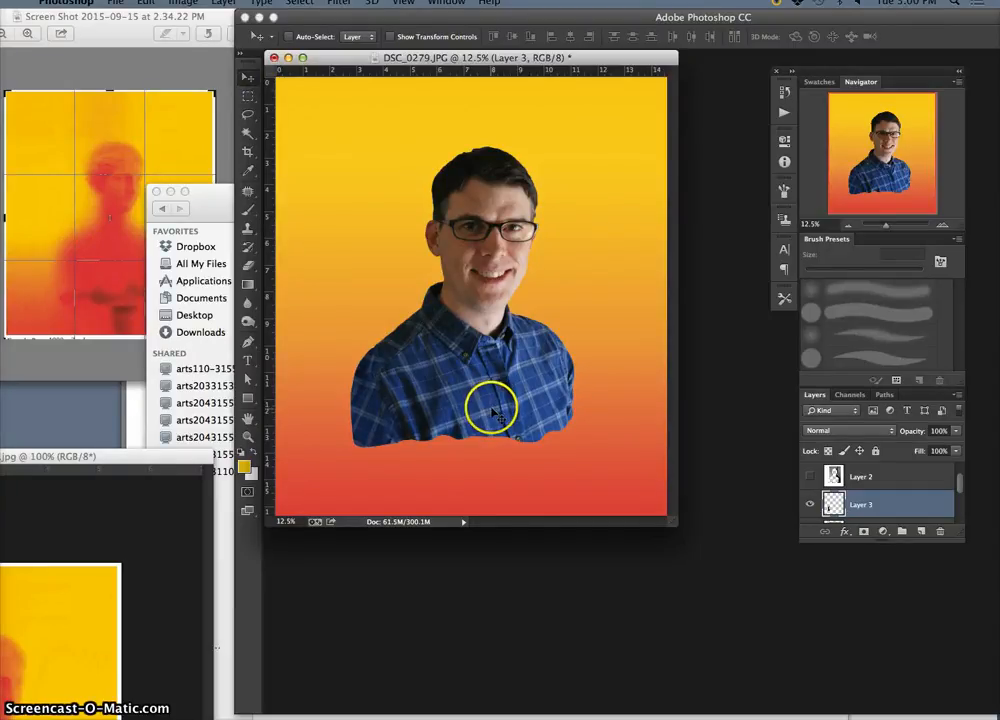
key("super+plus")
key("super+plus")
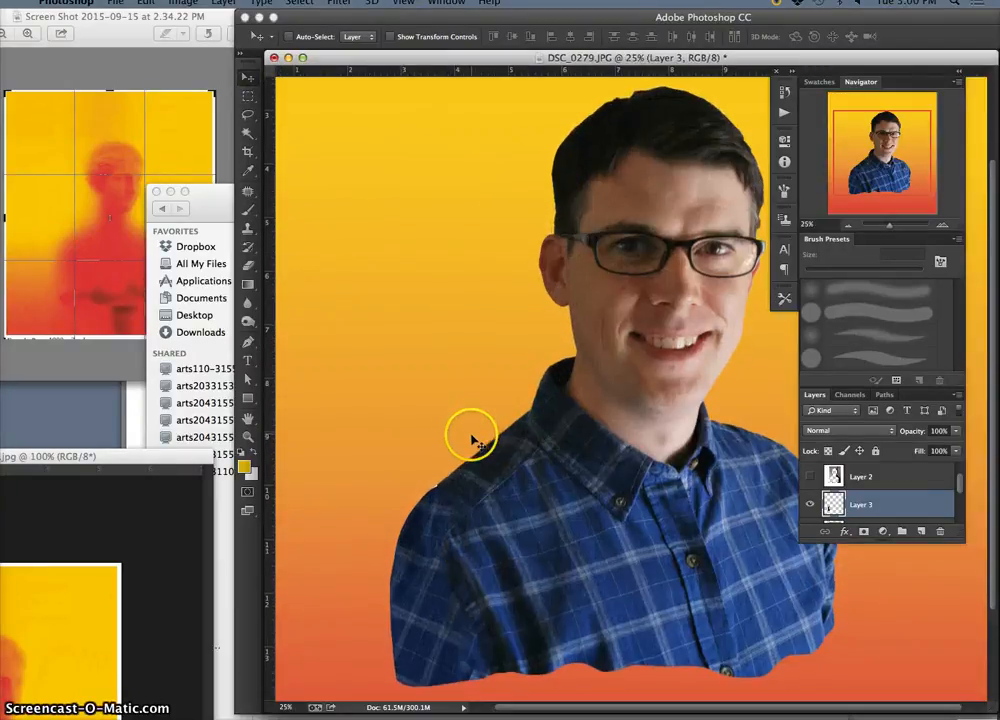
scroll(471, 441, "down", 3)
key("super+t")
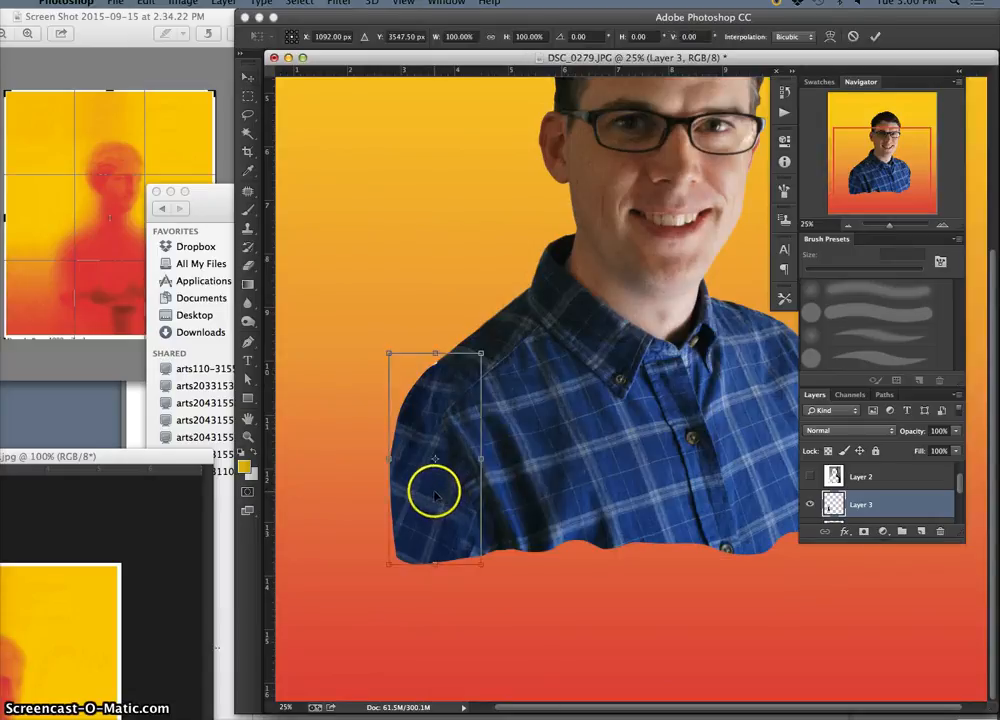
right_click(453, 497)
left_click(461, 583)
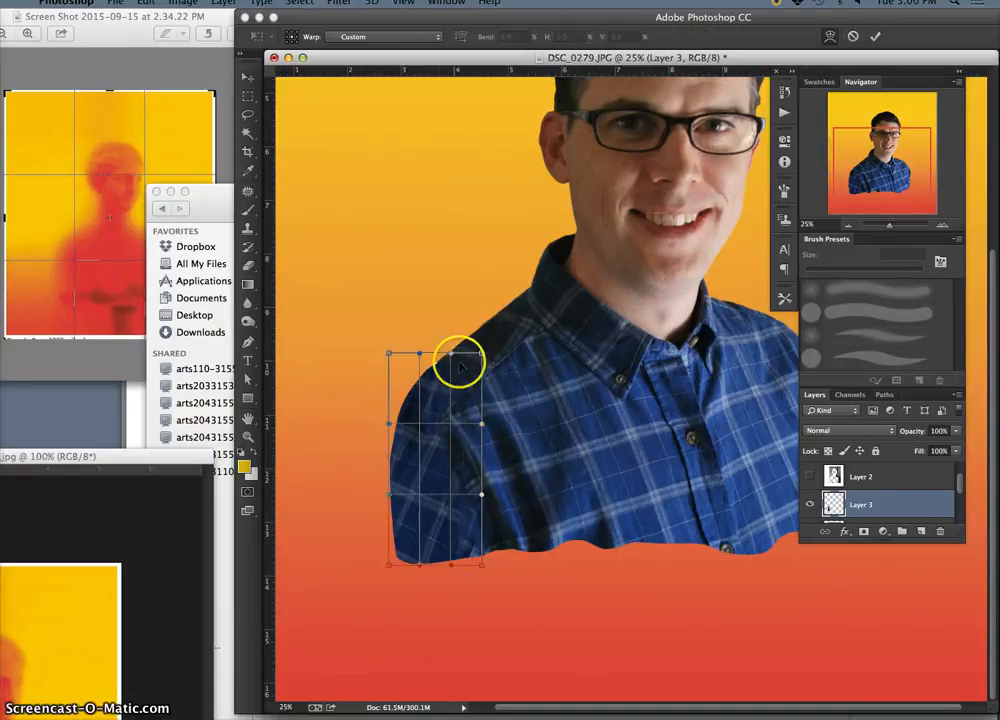
left_click_drag(441, 362, 444, 352)
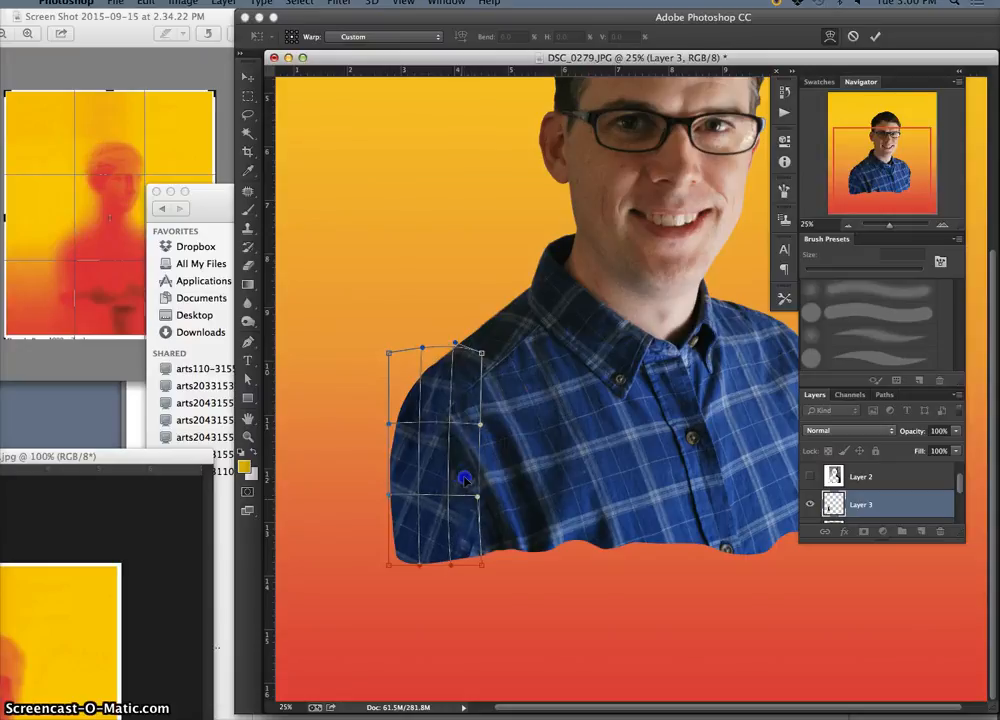
mouse_move(462, 563)
left_mouse_down()
mouse_move(487, 551)
mouse_move(454, 542)
mouse_move(423, 554)
mouse_move(453, 571)
left_mouse_up()
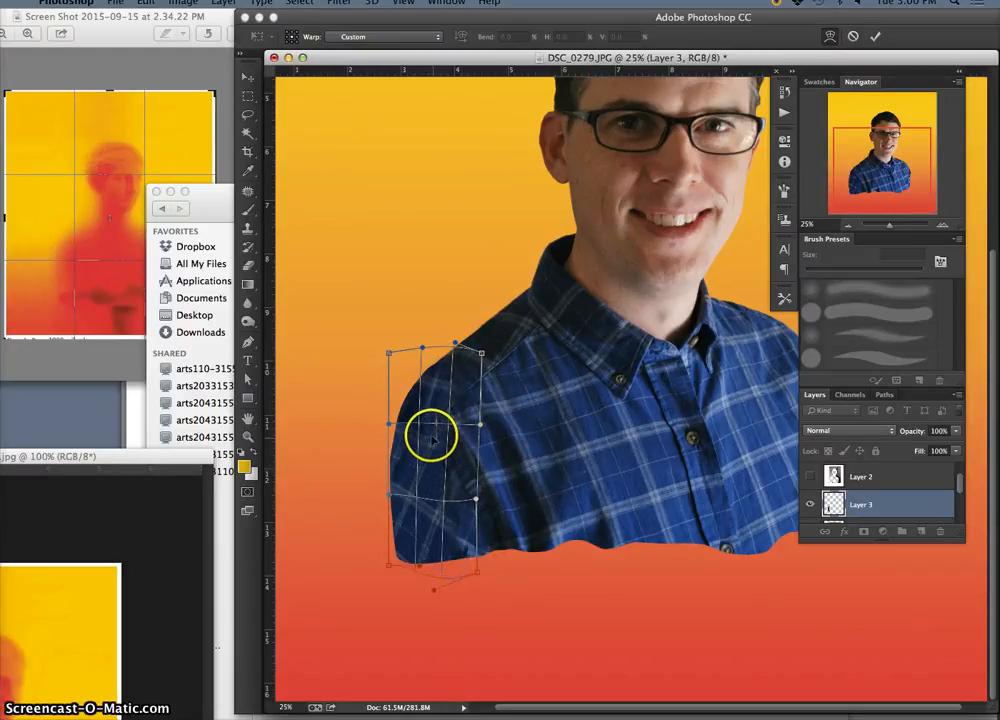
- Refine the warp along the mirrored sleeve's outer edge to fill the gradient cutout, and apply the transformation
mouse_move(413, 416)
left_mouse_down()
mouse_move(422, 420)
mouse_move(395, 408)
left_mouse_up()
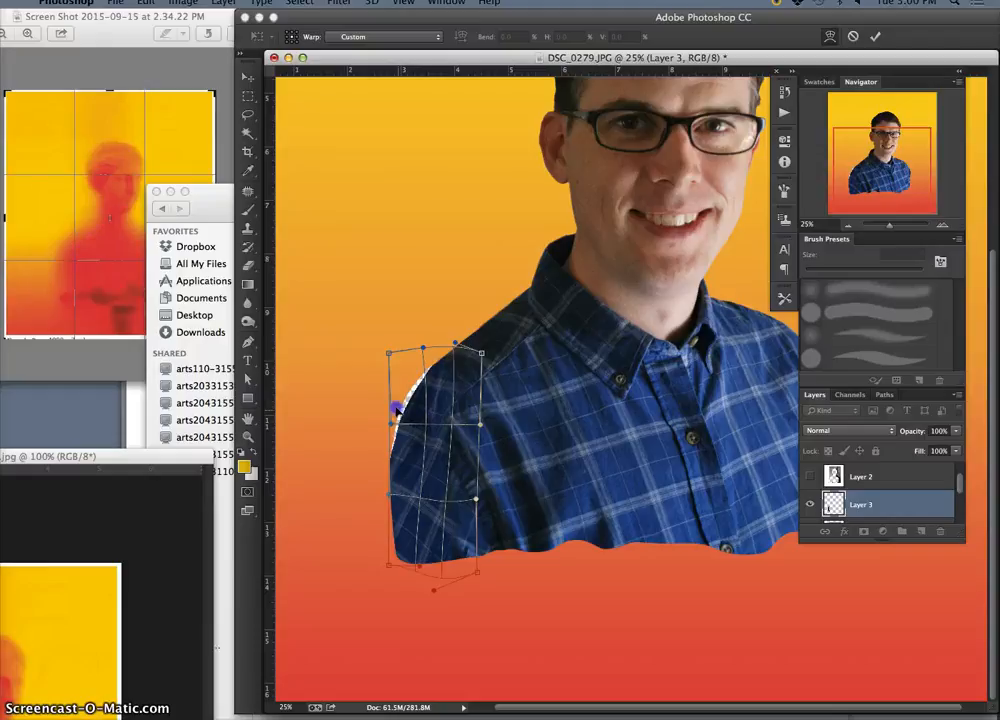
left_click_drag(390, 467, 397, 474)
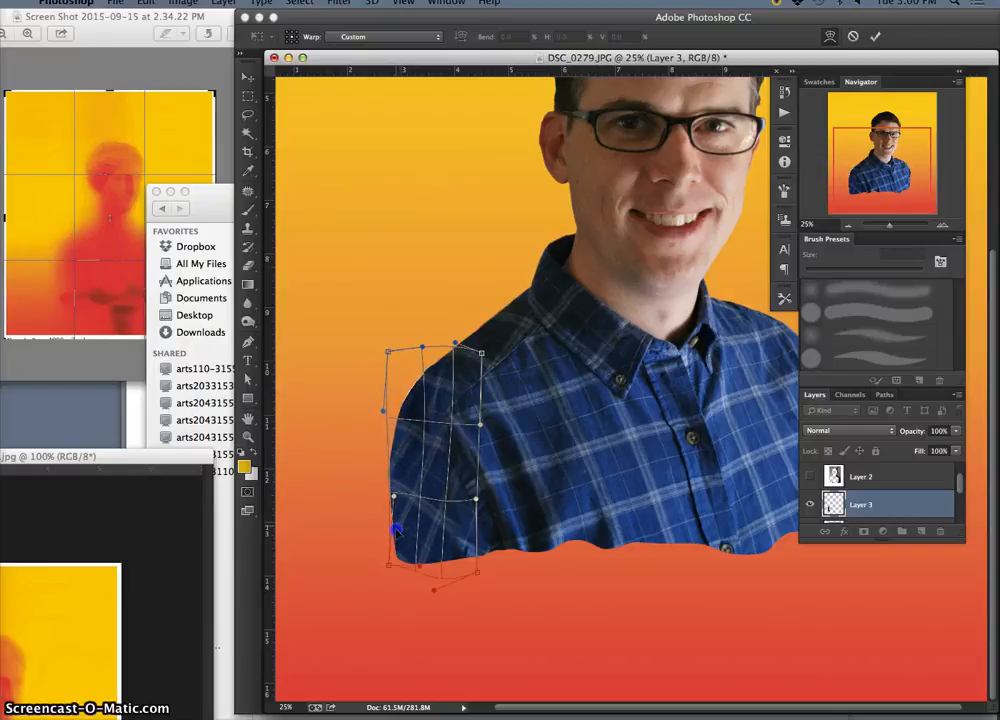
left_click_drag(396, 528, 396, 530)
left_click(409, 387)
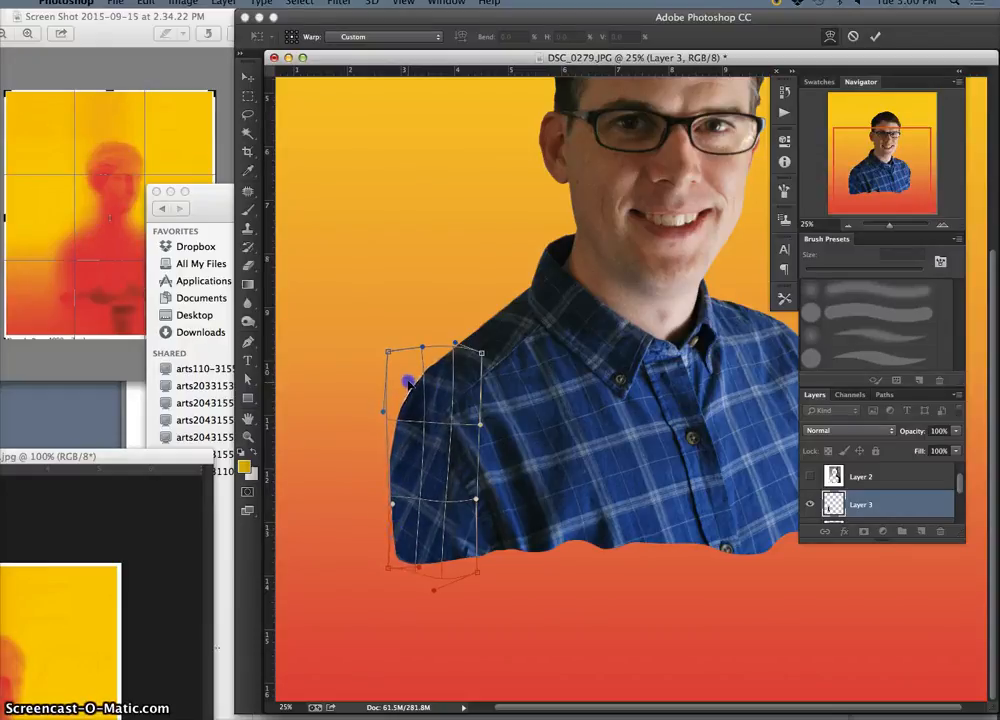
left_click(450, 438)
key("Return")
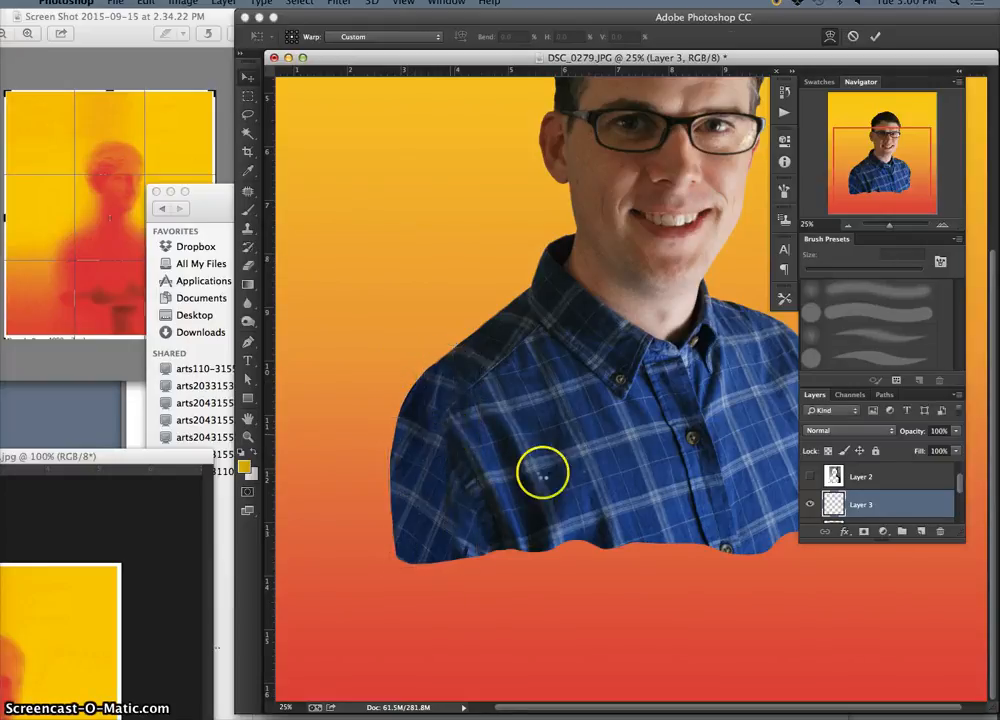
- On Layer 1 copy, lasso a T-shaped pedestal selection from the lower middle of the shirt down to the canvas edge
key("super+minus")
key("super+minus")
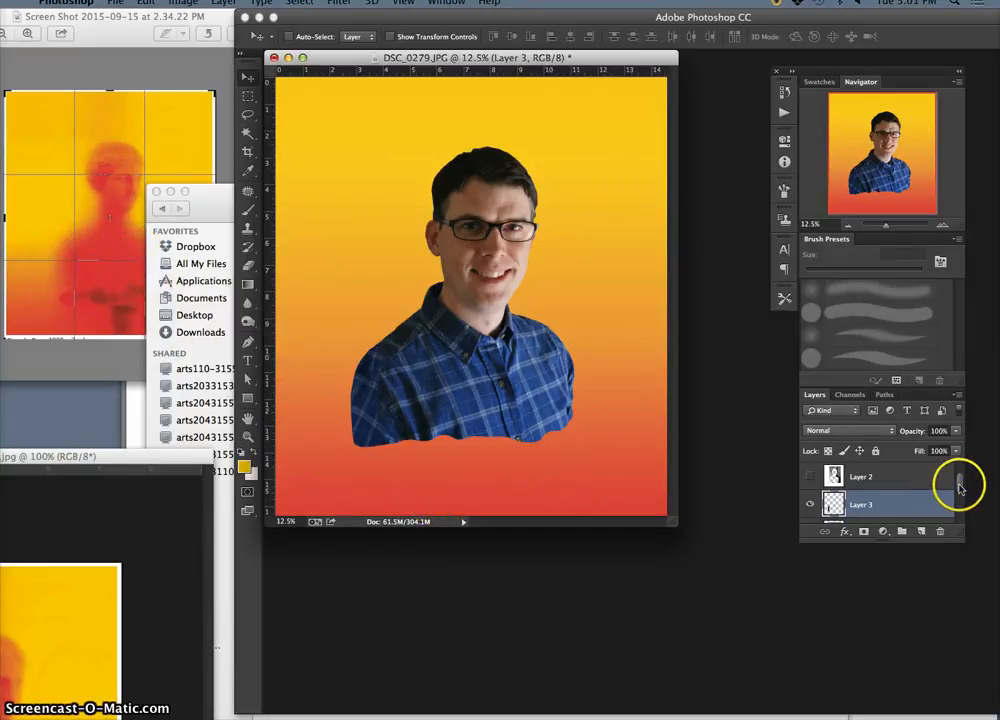
left_click_drag(961, 482, 938, 498)
left_click(912, 487)
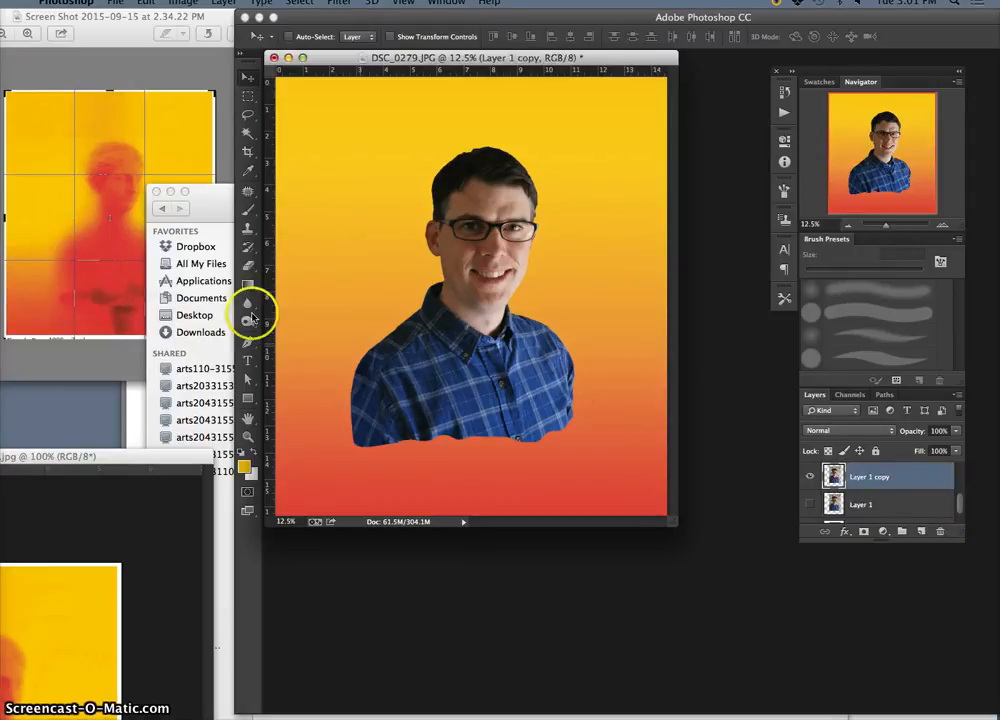
left_click(247, 114)
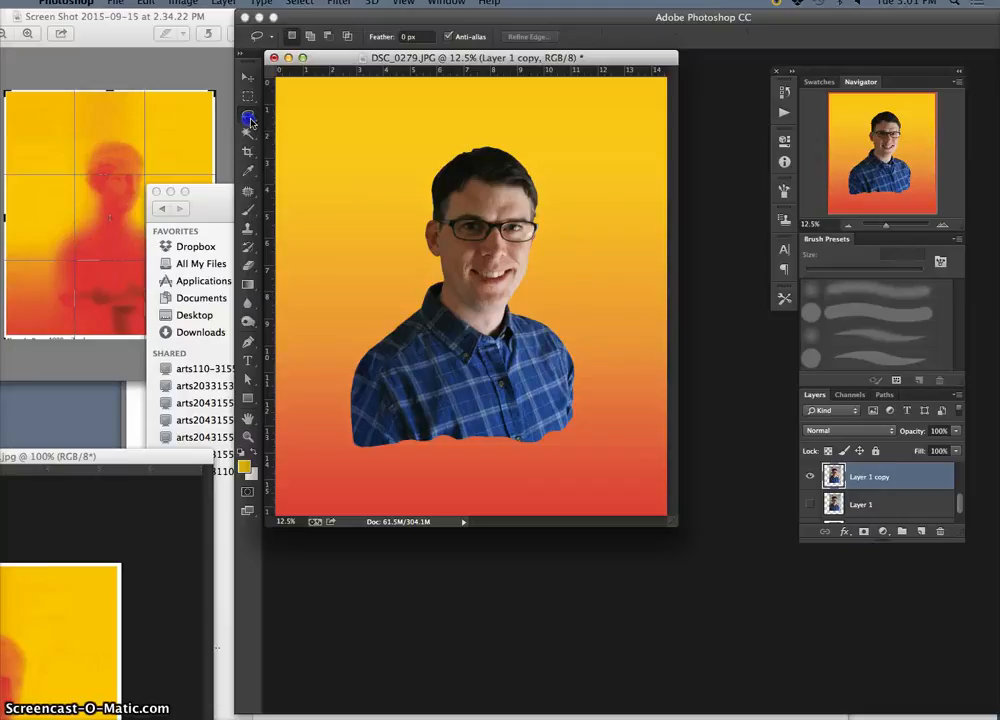
left_click(170, 190)
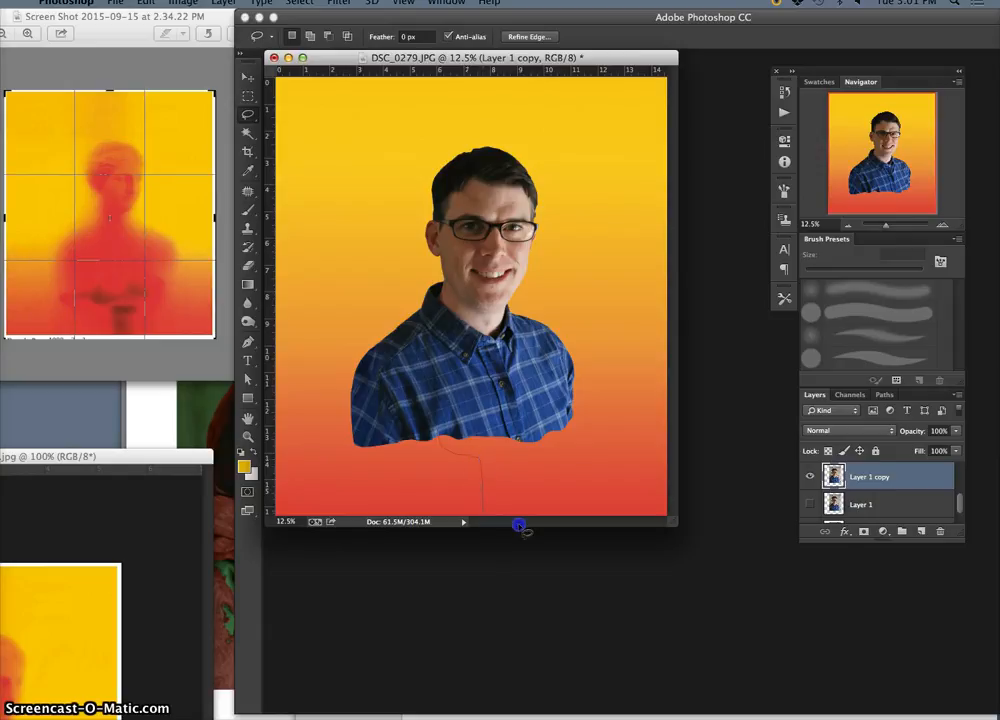
left_click_drag(522, 502, 520, 468)
left_click_drag(441, 457, 498, 455)
left_click_drag(481, 536, 480, 517)
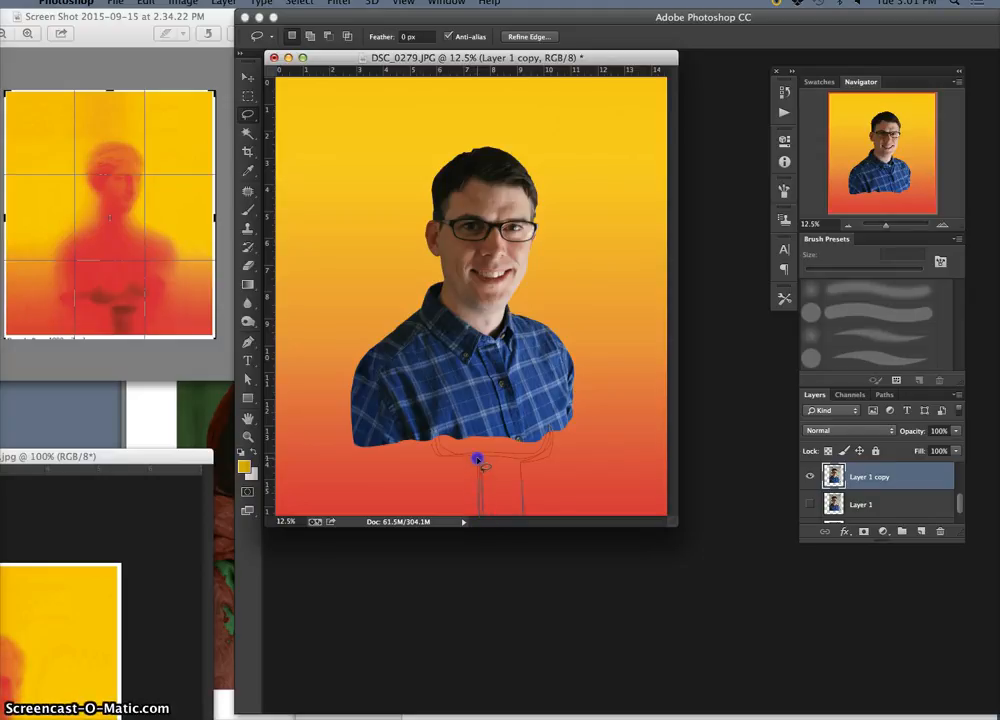
left_click_drag(471, 462, 451, 463)
mouse_move(546, 424)
left_mouse_down()
mouse_move(552, 509)
mouse_move(550, 423)
left_mouse_up()
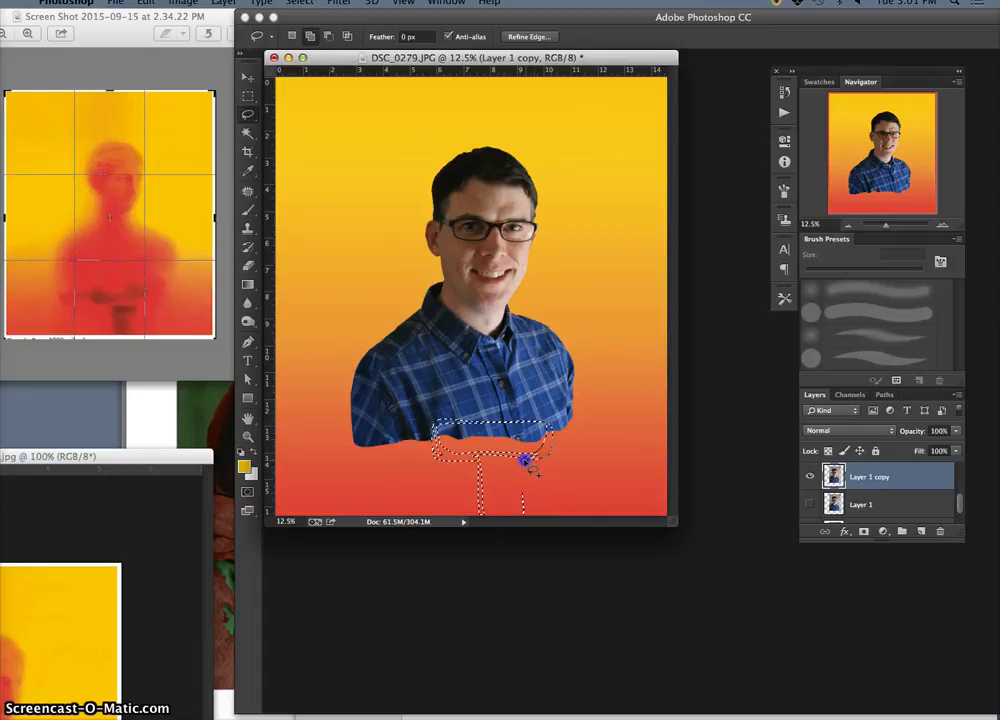
left_click_drag(521, 518, 480, 522)
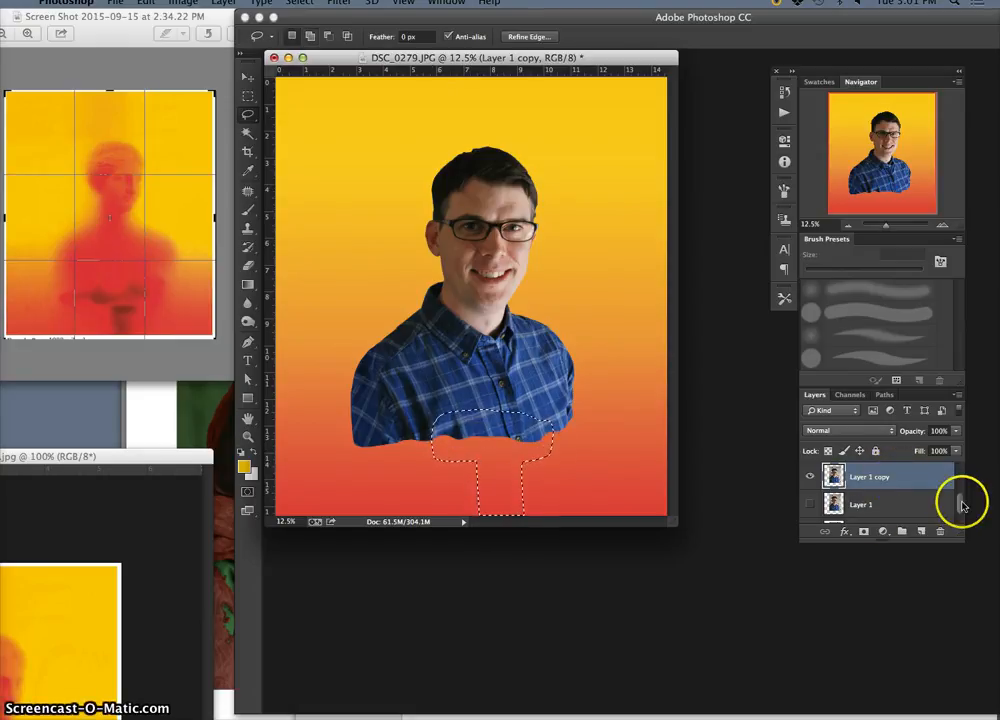
- Hide the gradient, show the Background layer and copy its pedestal-shaped selection to a new layer
mouse_move(962, 505)
left_mouse_down()
mouse_move(963, 470)
mouse_move(957, 518)
left_mouse_up()
left_click(810, 477)
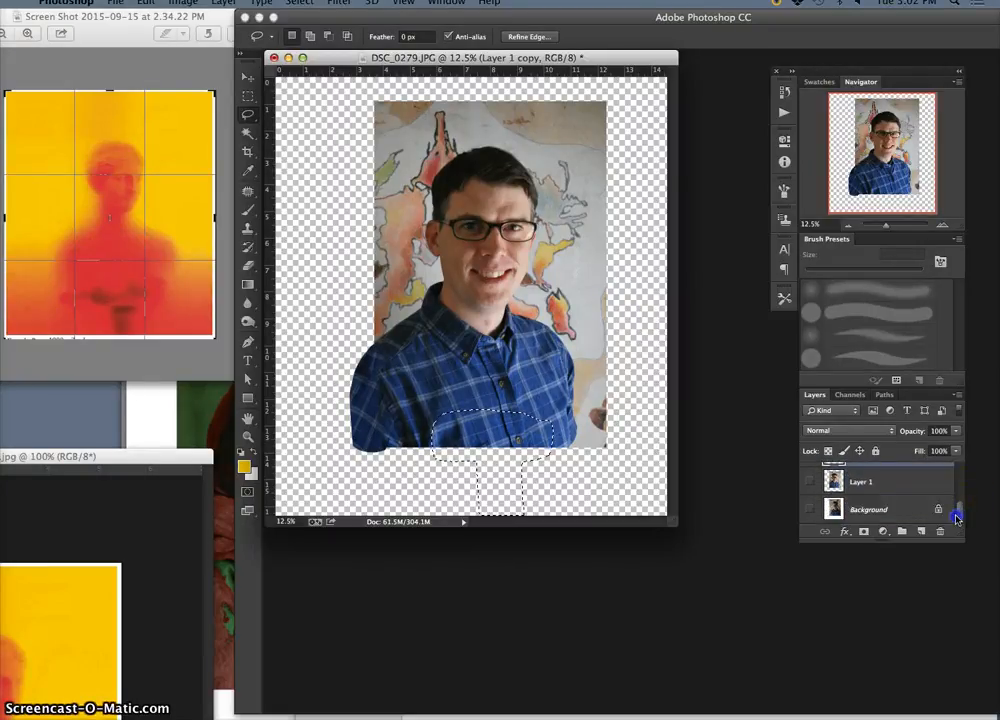
left_click(808, 509)
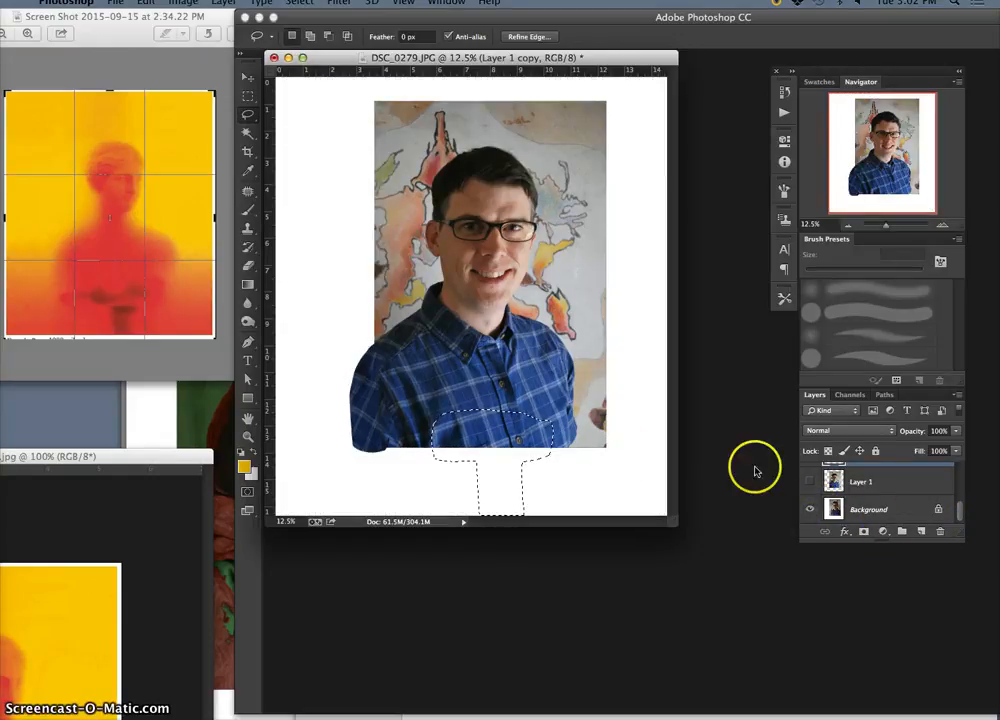
left_click(851, 513)
key("super+j")
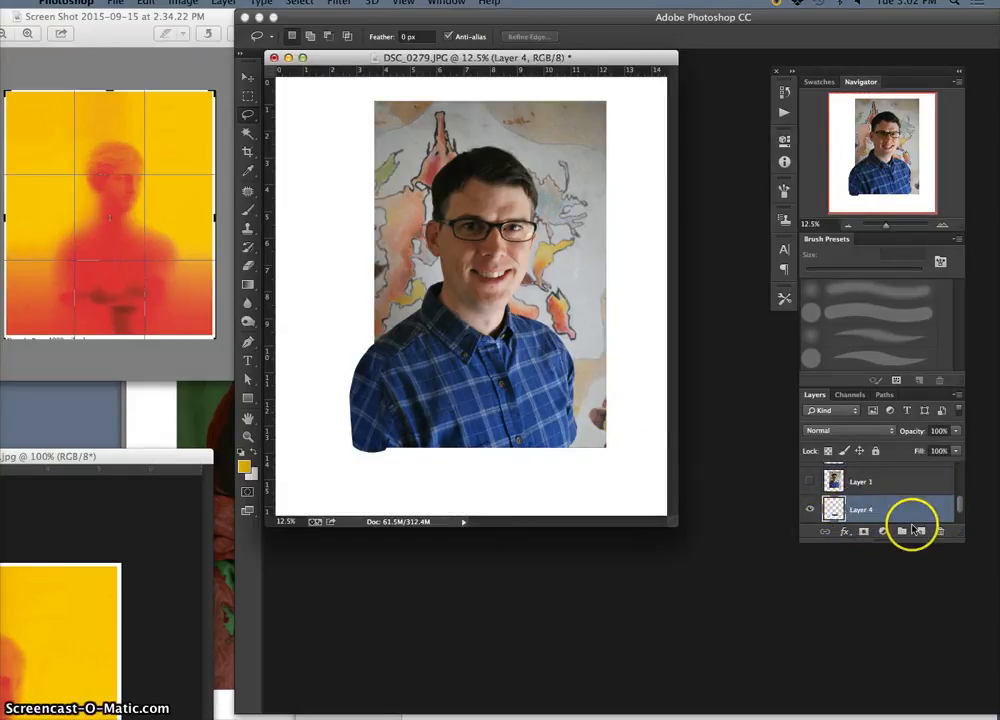
- Bring the pedestal layer to the front of the layer stack and show the gradient on Layer 2 copy again
key("super+bracketright")
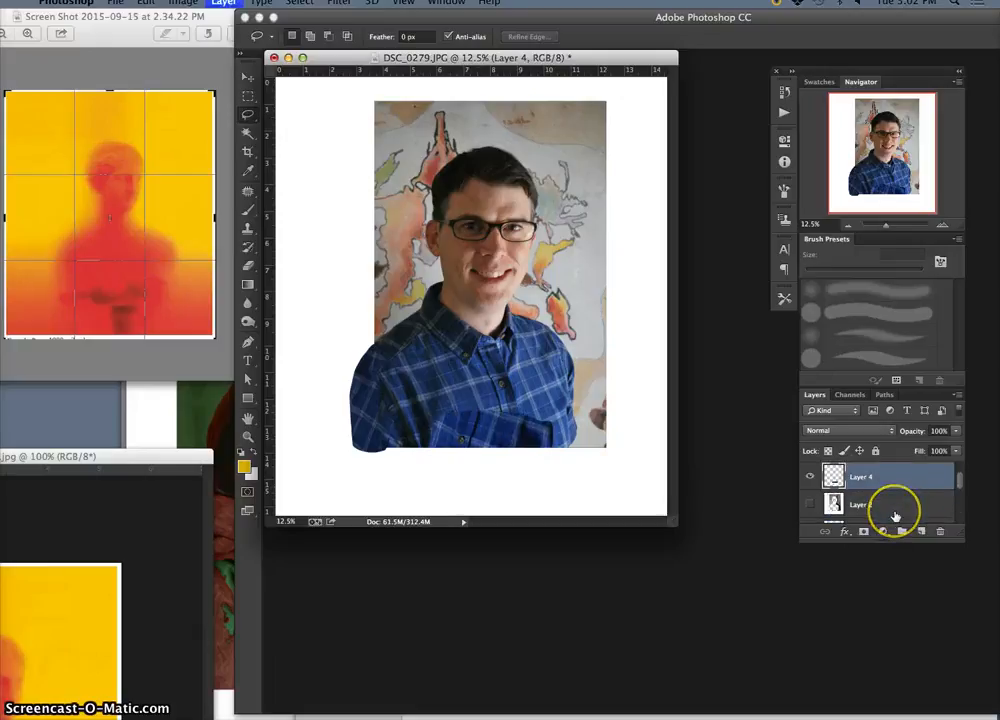
left_click(809, 504)
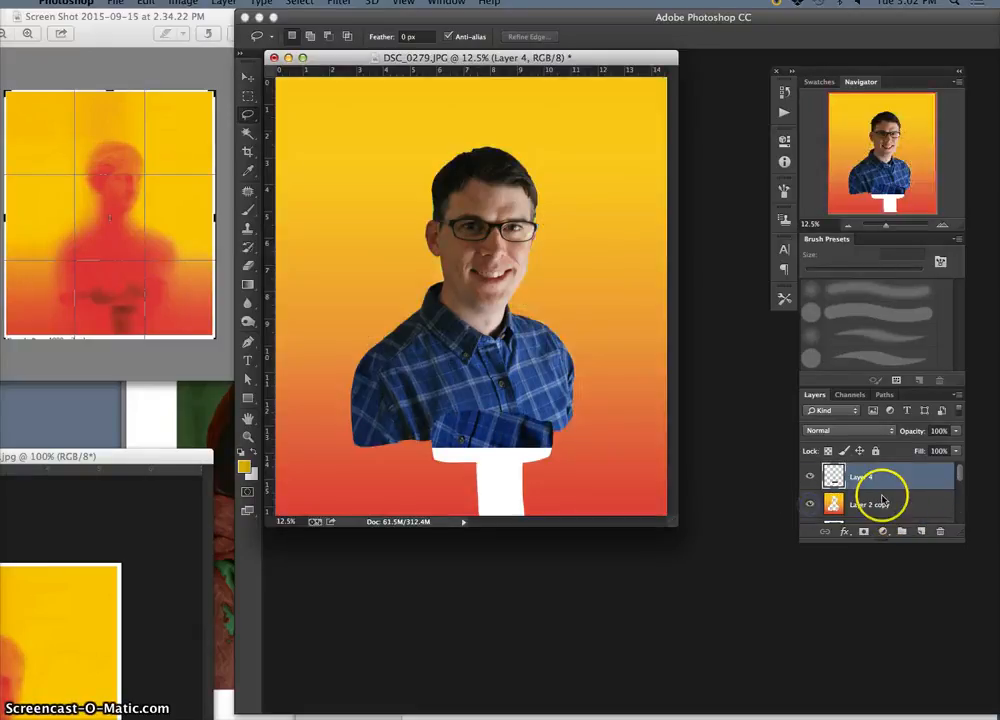
left_click_drag(960, 475, 901, 483)
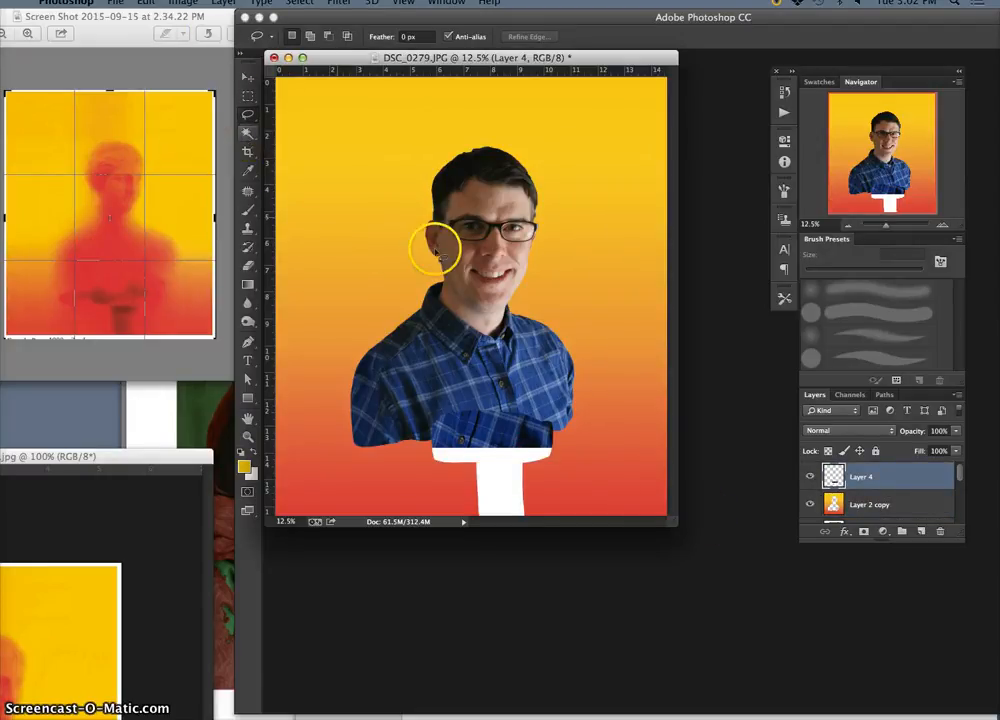
- Select the empty area around the pedestal on Layer 4 with the Magic Wand and invert the selection
left_click(248, 135)
left_click(341, 188)
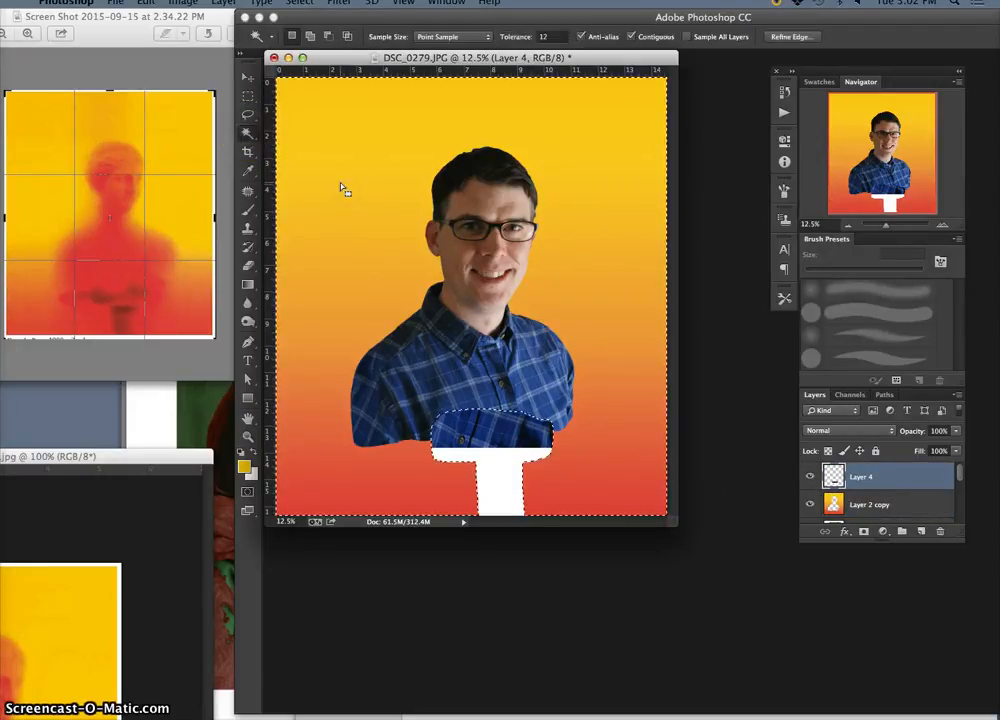
left_click(299, 3)
left_click(322, 57)
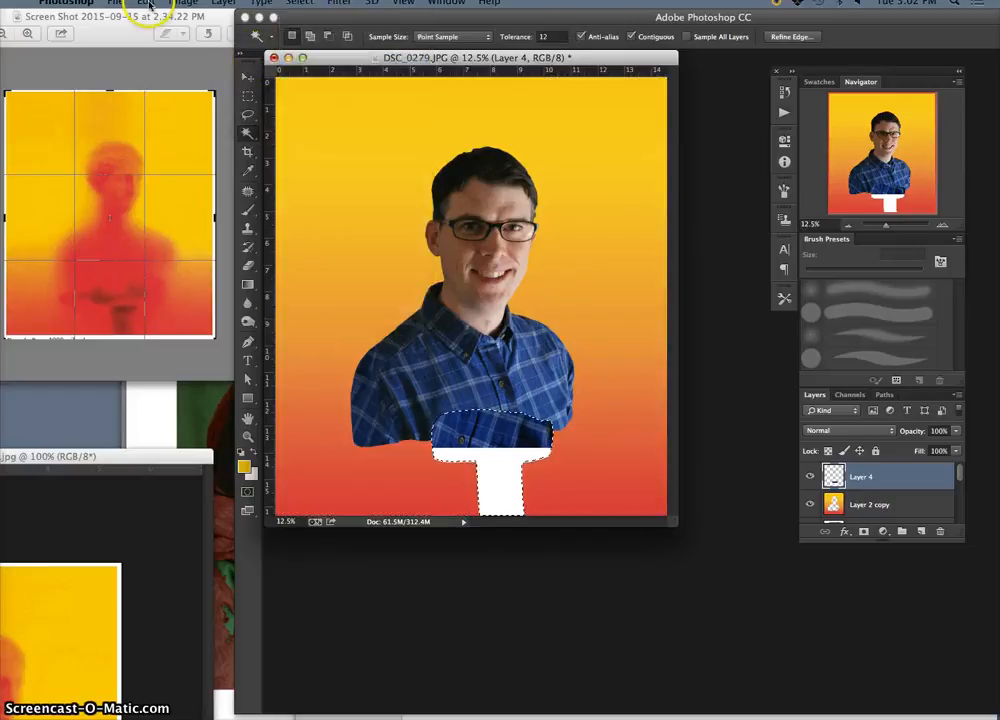
- Fill the pedestal selection on Layer 4 with dark red a53534, sampled from the pedestal in the reference image
left_click(146, 3)
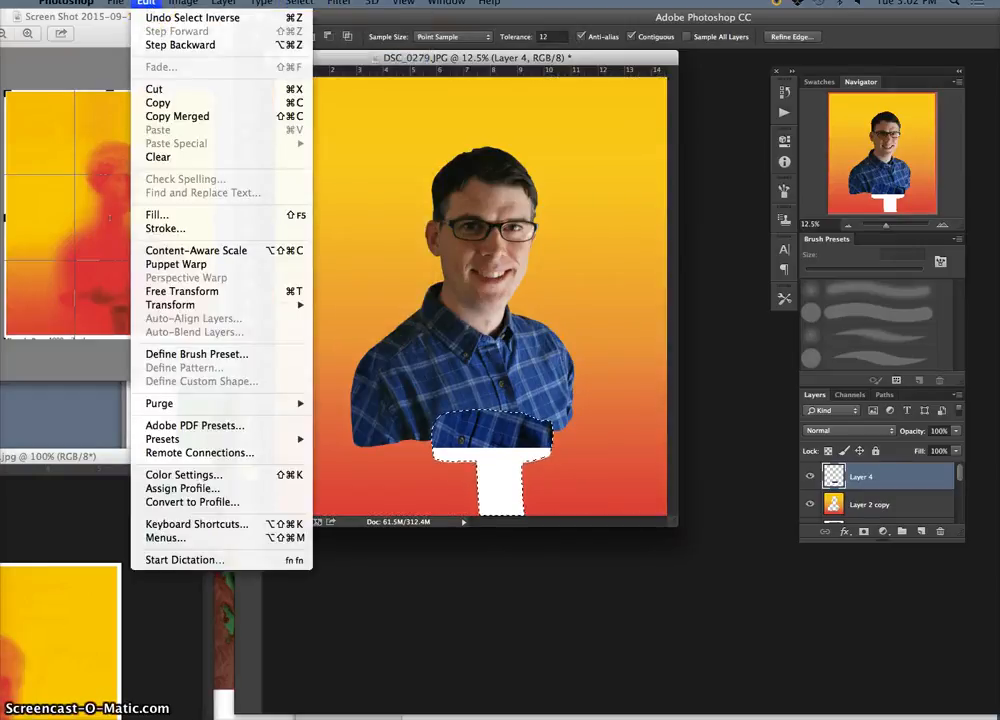
key("Escape")
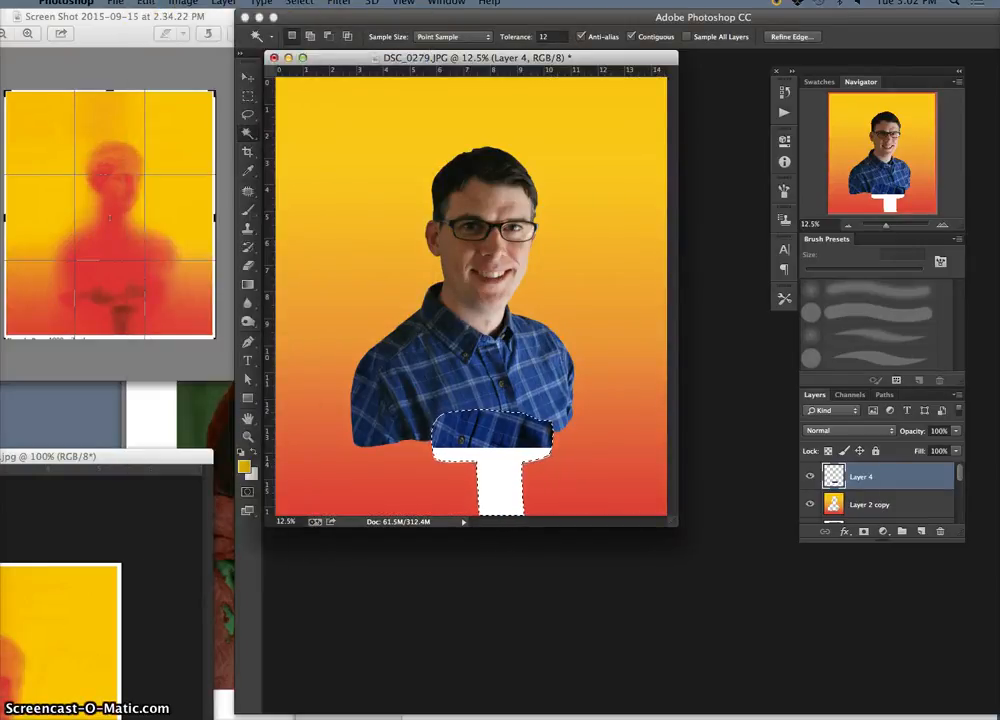
left_click(146, 3)
key("Escape")
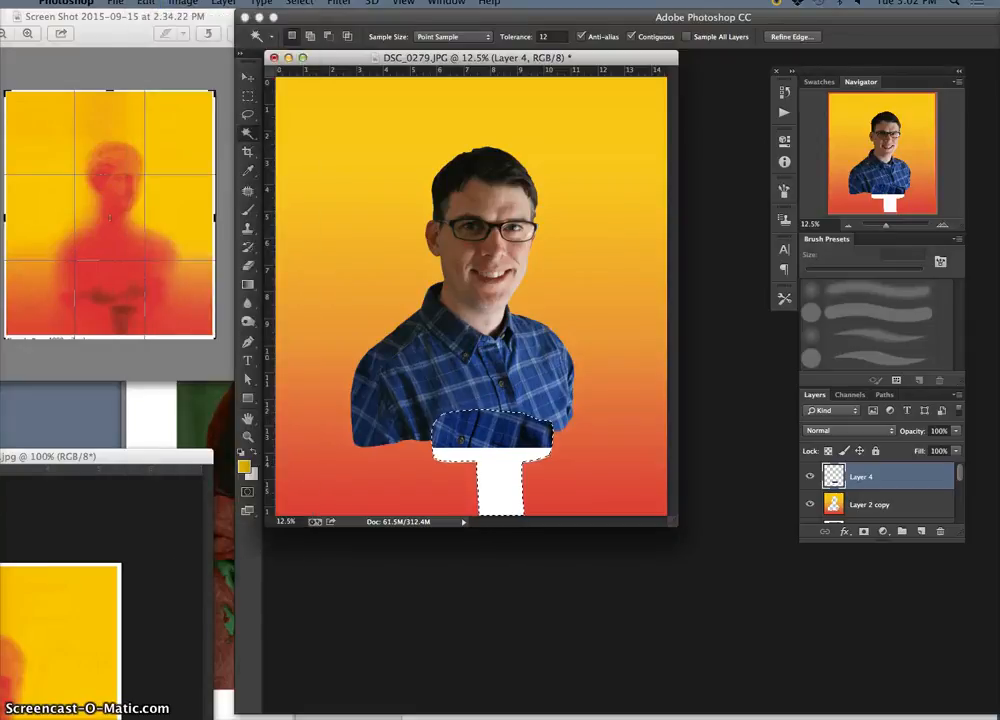
left_click(146, 3)
left_click(145, 172)
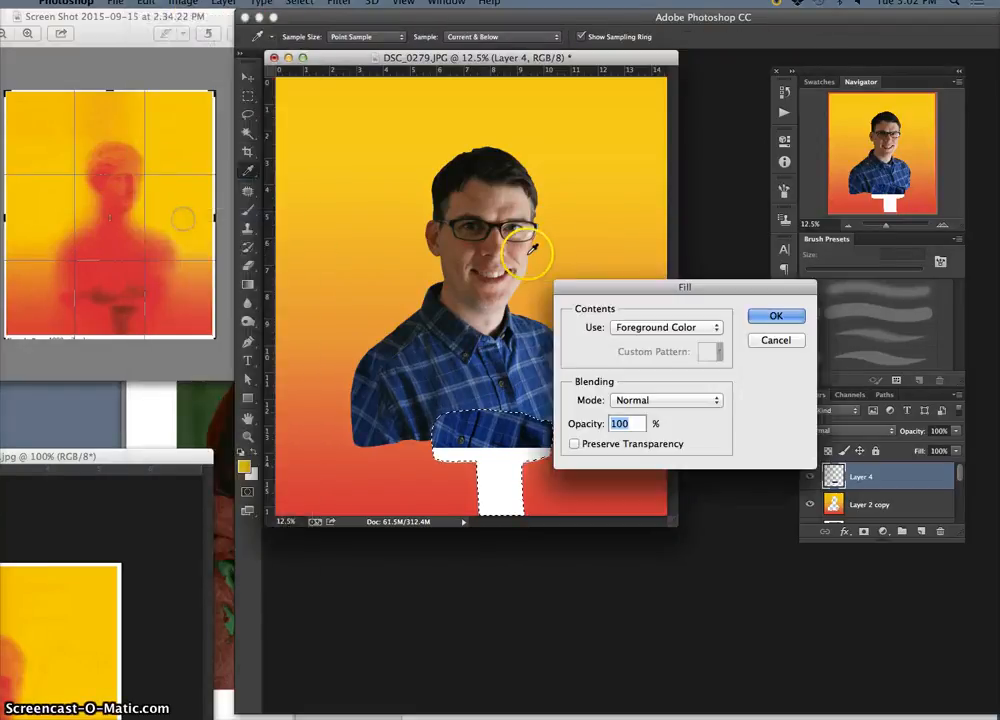
left_click(655, 328)
left_click(657, 349)
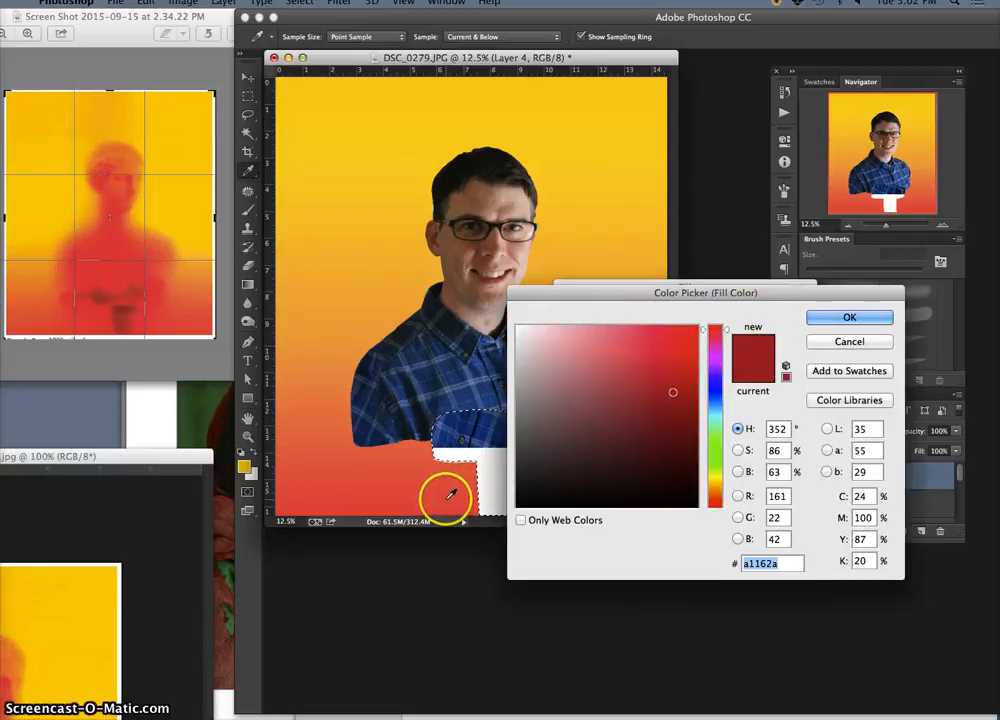
left_click_drag(152, 457, 263, 160)
left_click(105, 557)
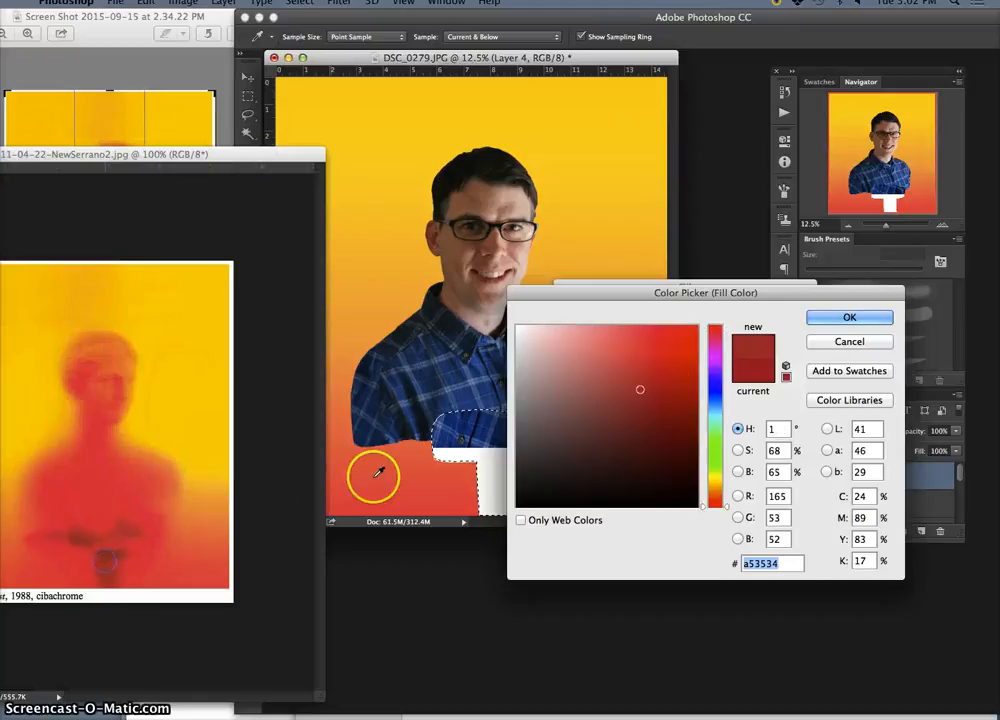
left_click(806, 324)
left_click(761, 317)
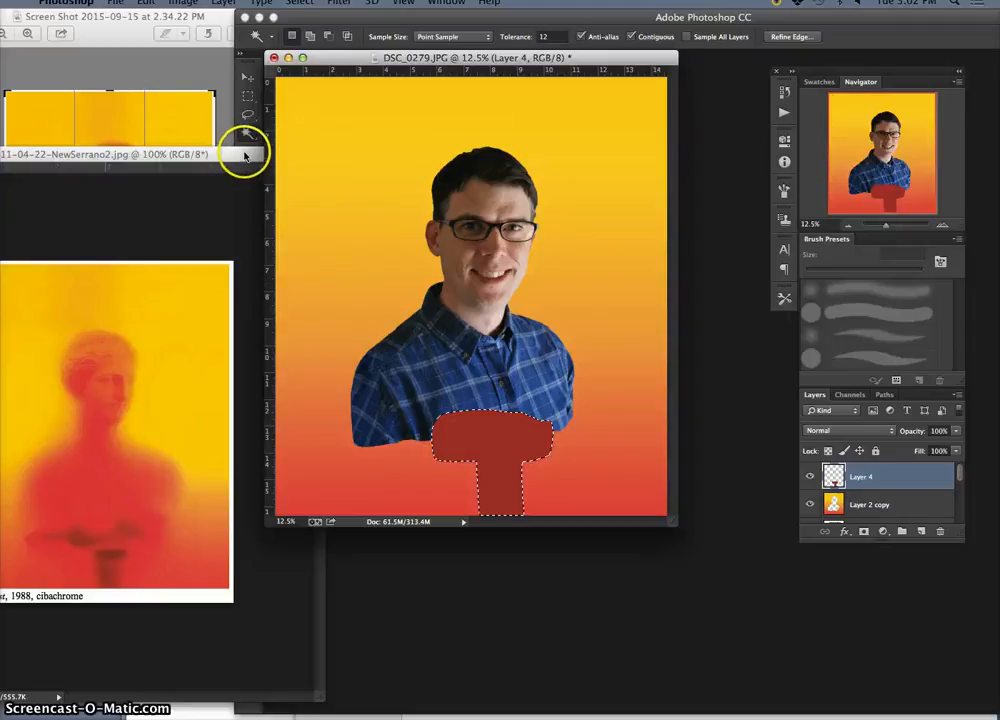
- Move the reference image aside and change the Gradient tool's custom gradient to the Noise type in the portrait document
left_click_drag(250, 152, 95, 194)
left_click(249, 284)
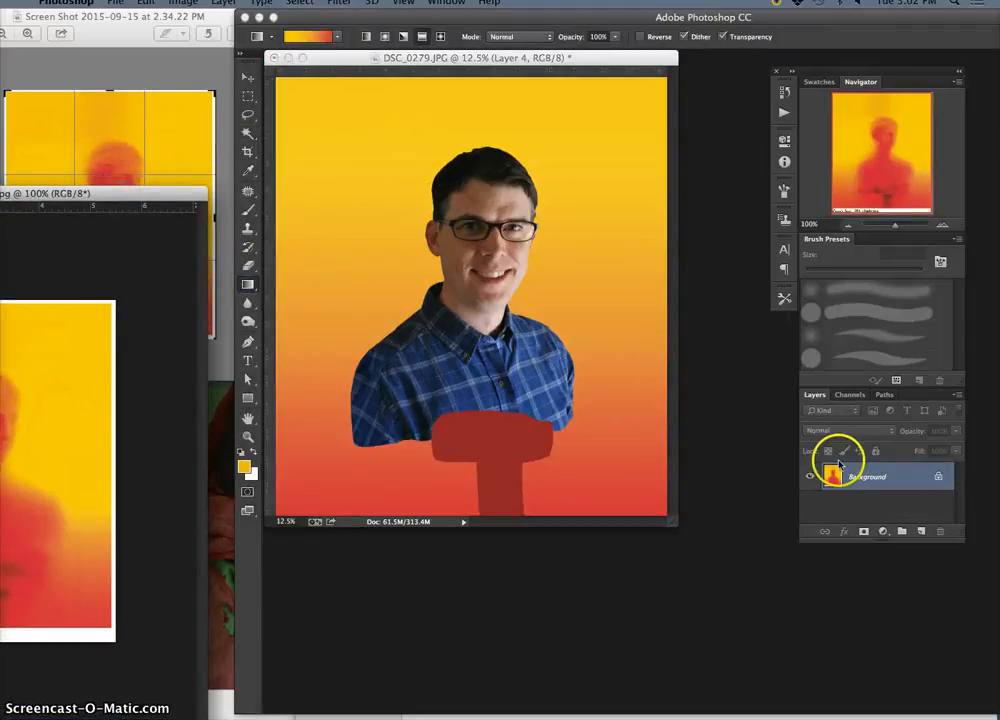
left_click(448, 60)
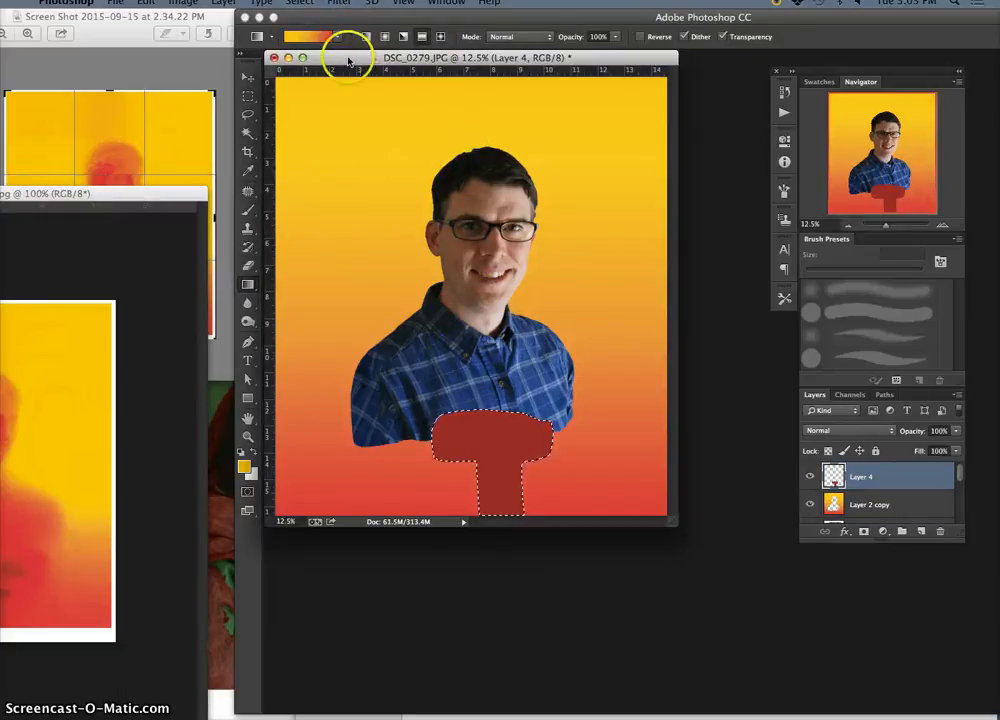
left_click(326, 42)
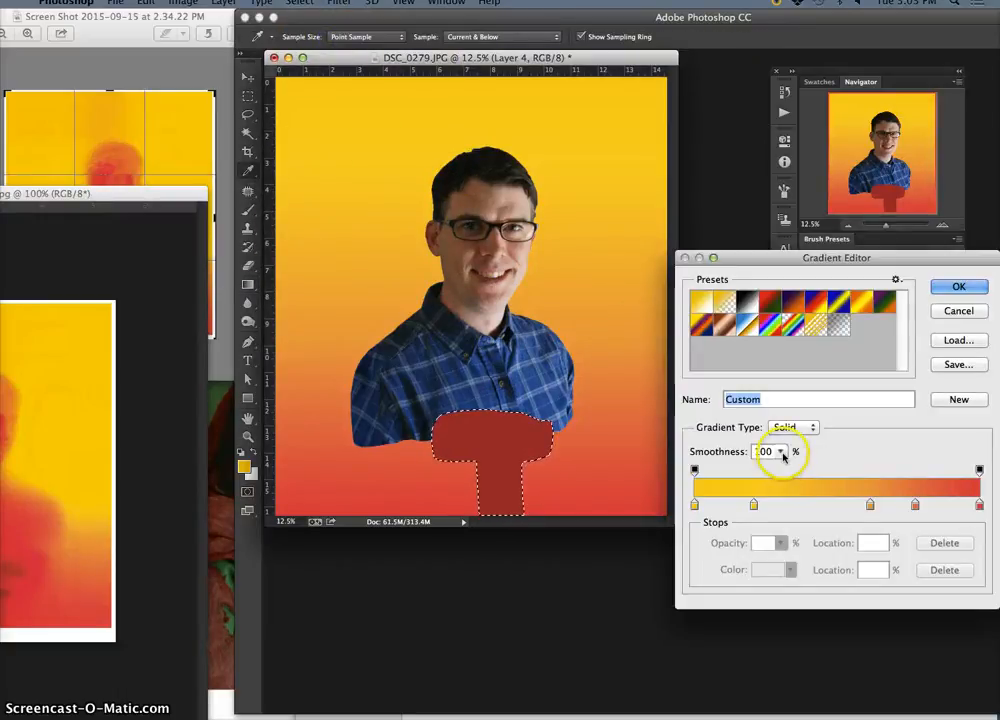
left_click(814, 428)
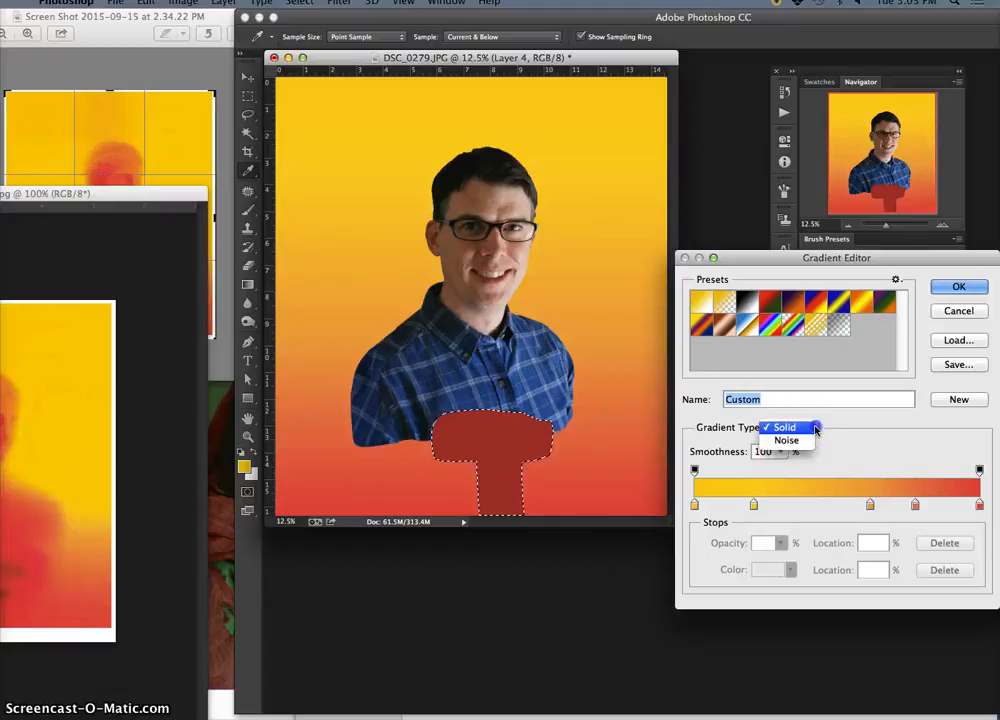
left_click(795, 440)
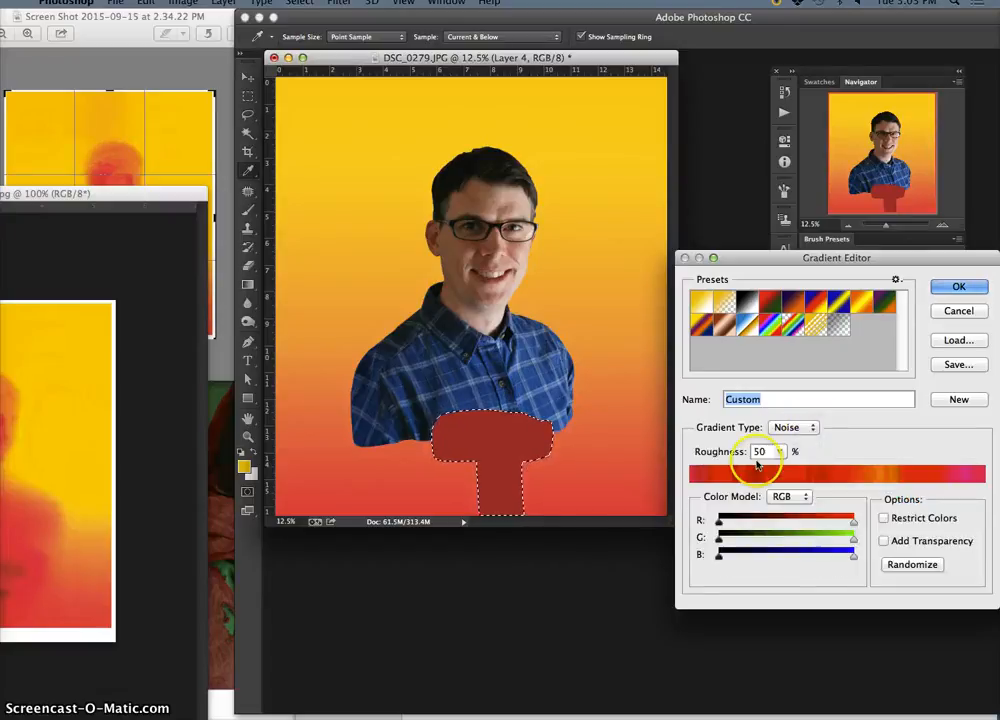